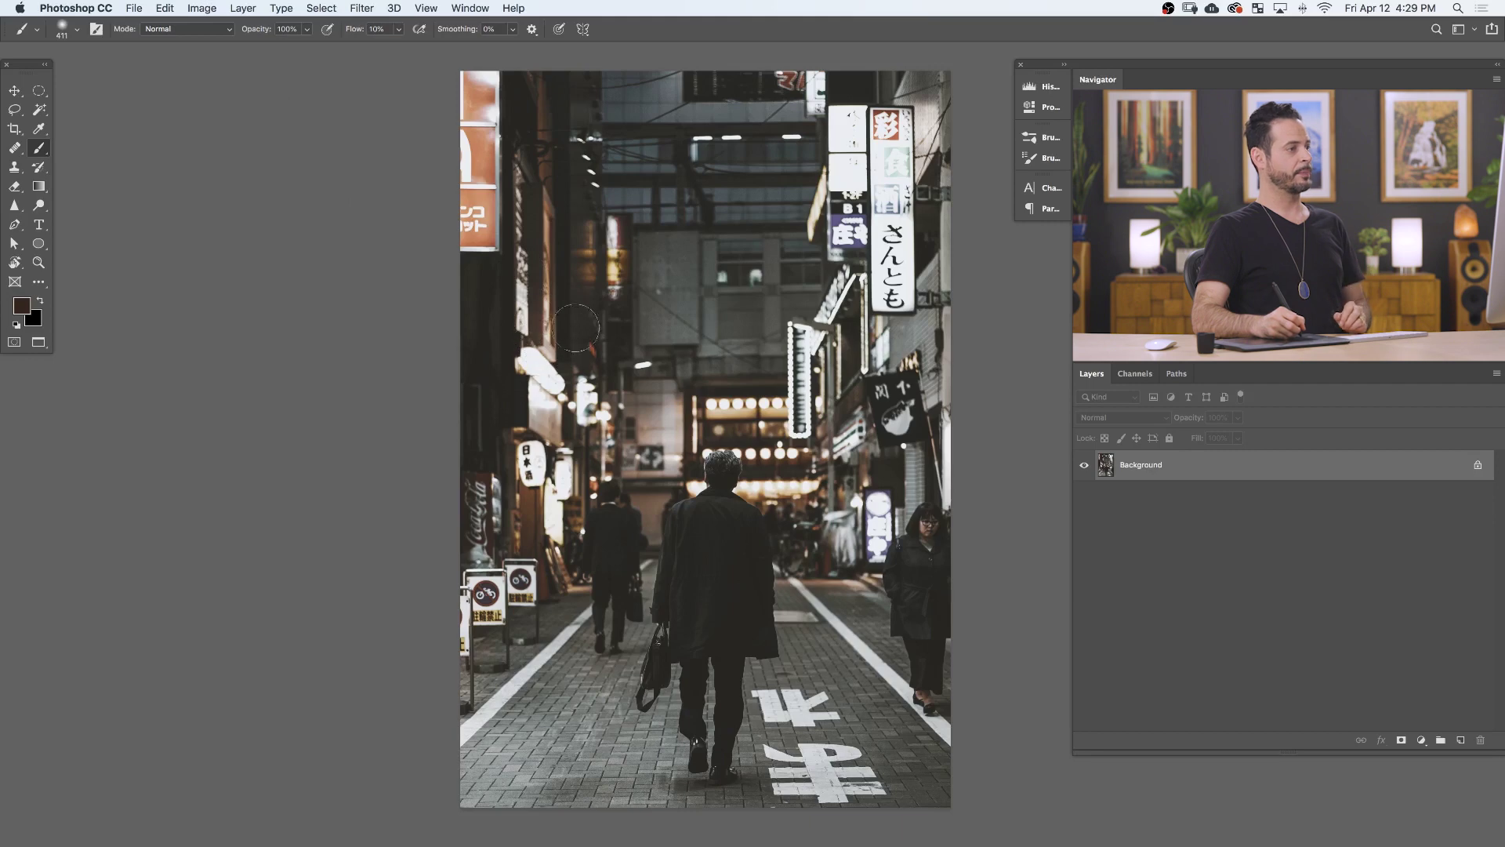
Bring up the Channels panel to show the photo's colour channels
left_click(1141, 381)
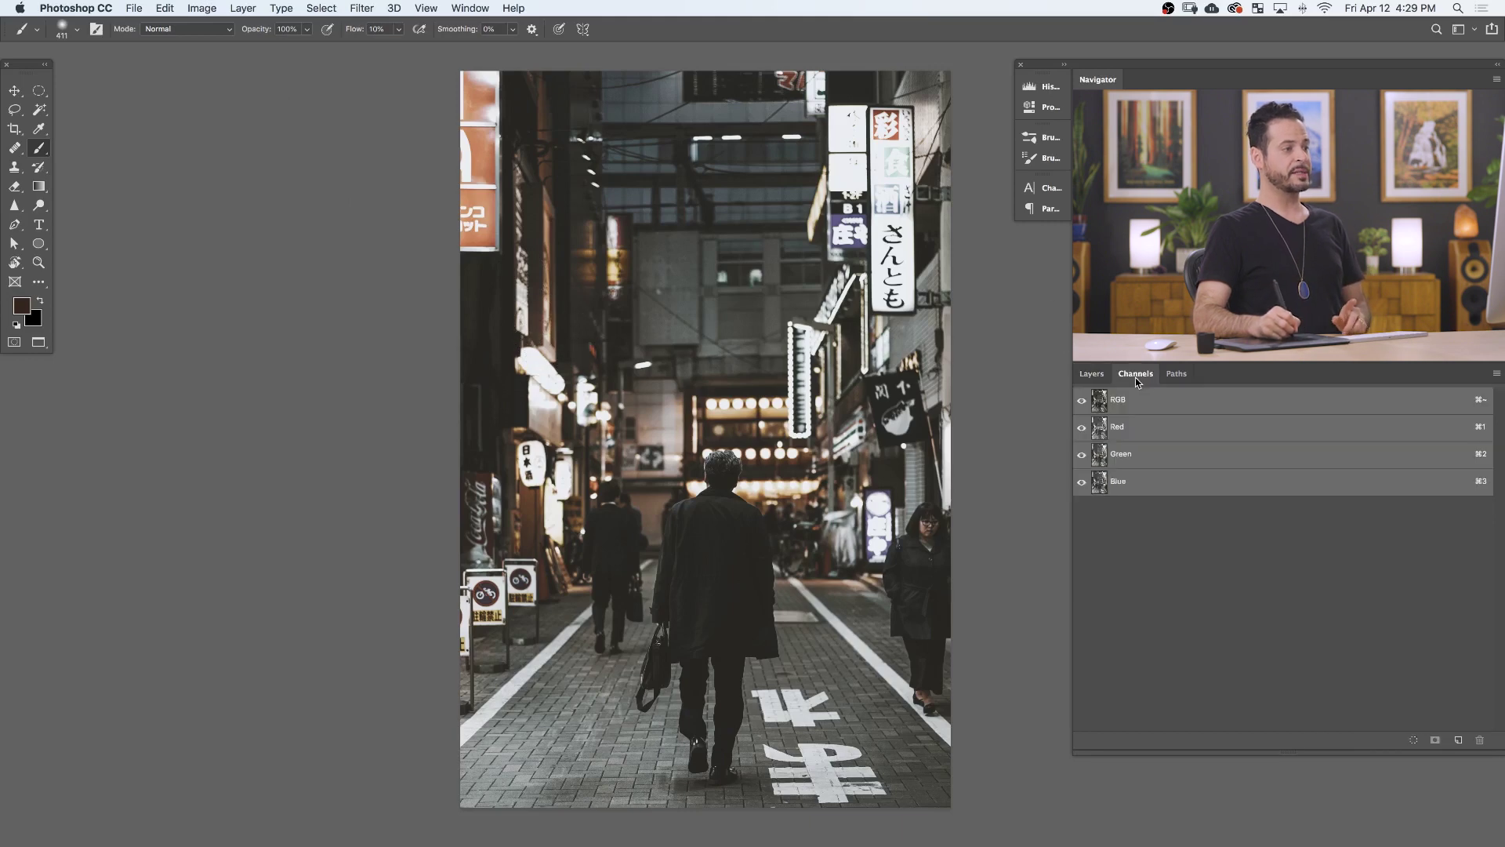
left_click(471, 9)
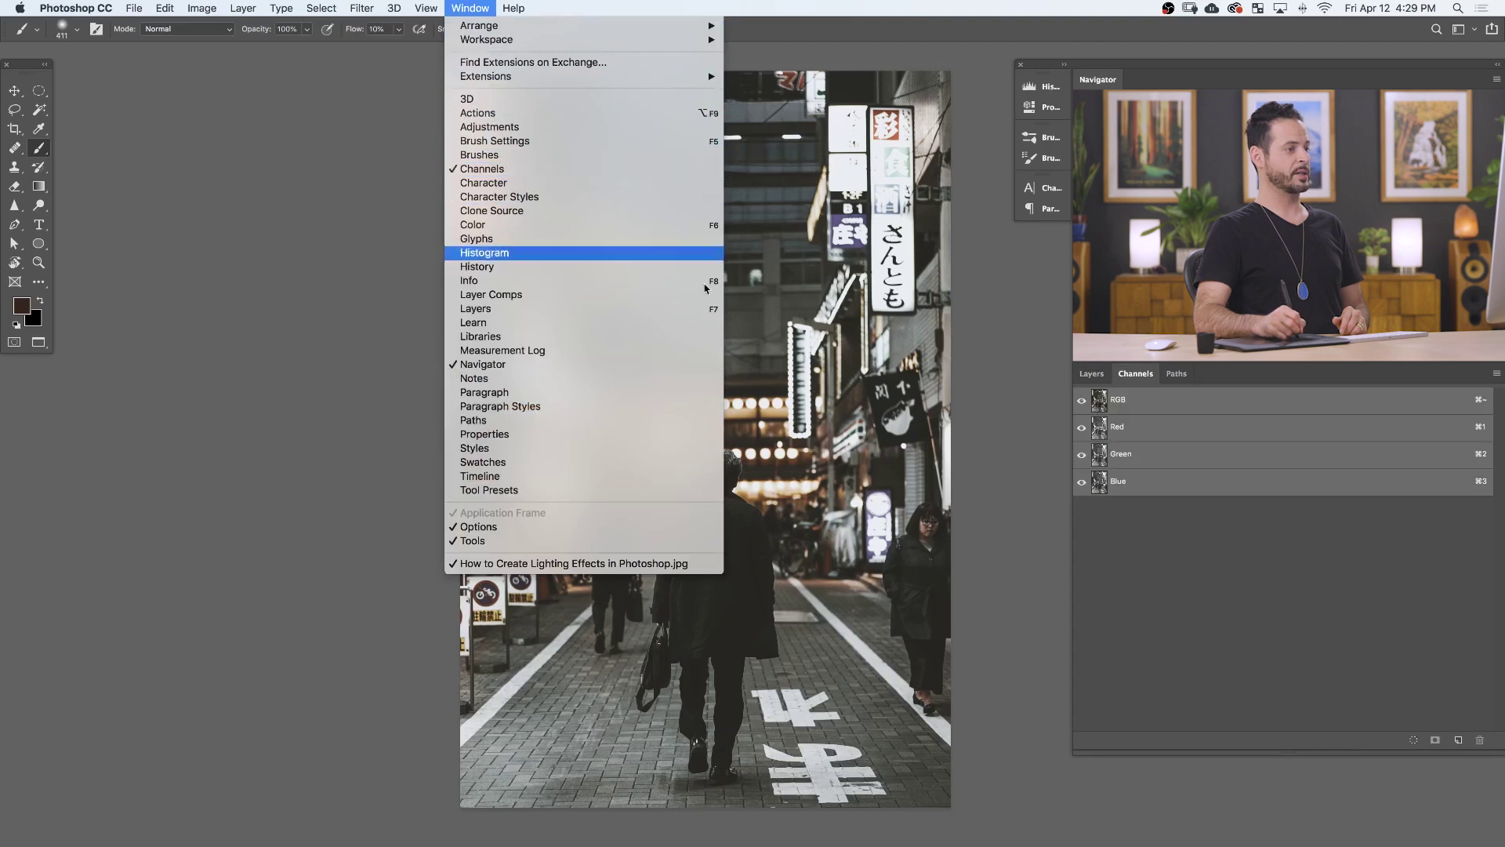
left_click(1205, 536)
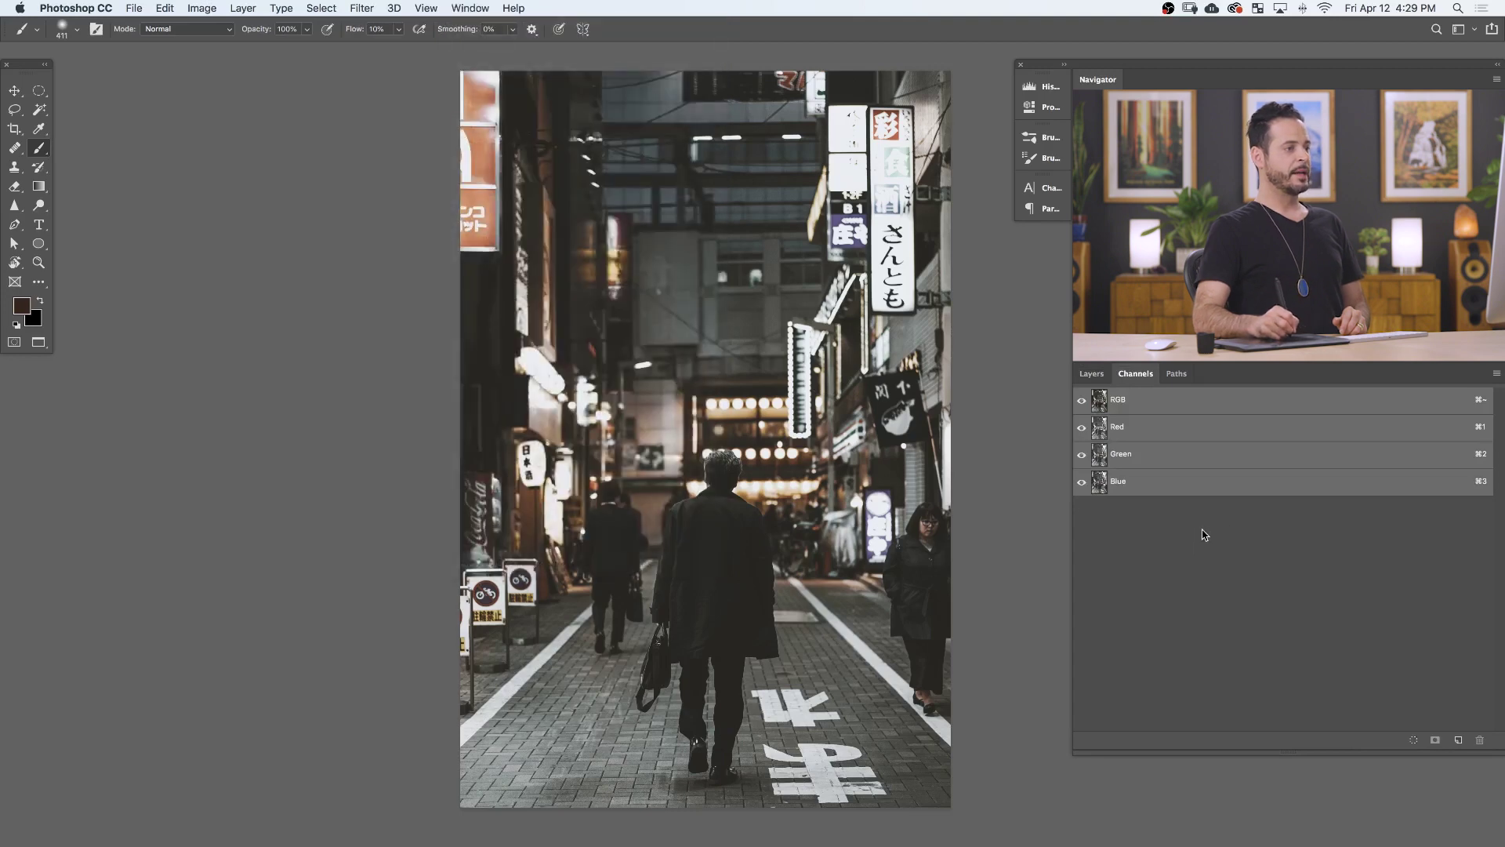
Compare the Red, Green and Blue channels in turn, finishing on the Blue channel
left_click(1139, 429)
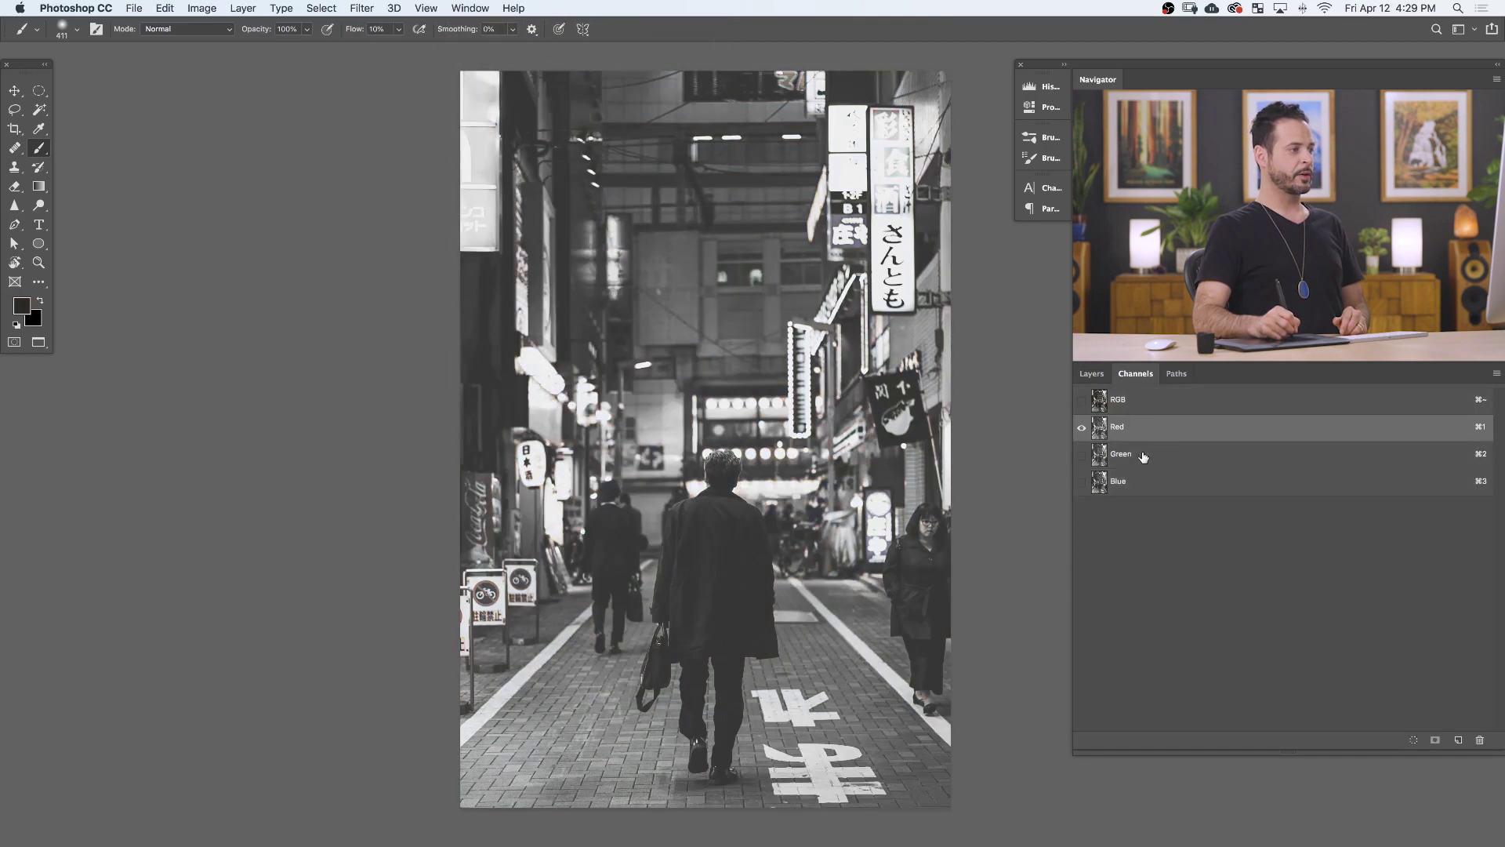
left_click(1144, 457)
left_click(1138, 483)
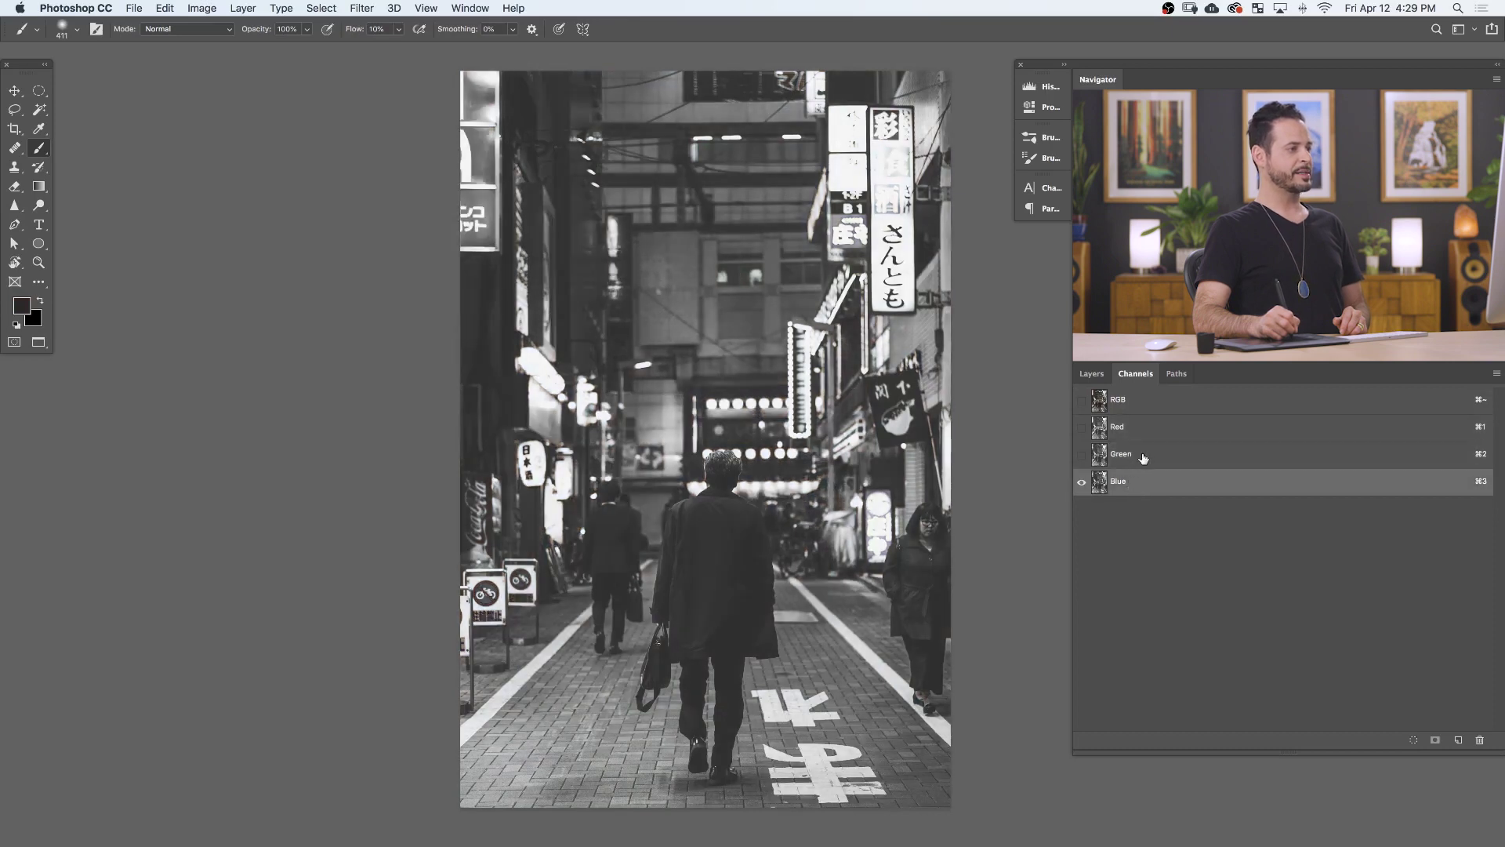
left_click(1141, 458)
left_click(1138, 430)
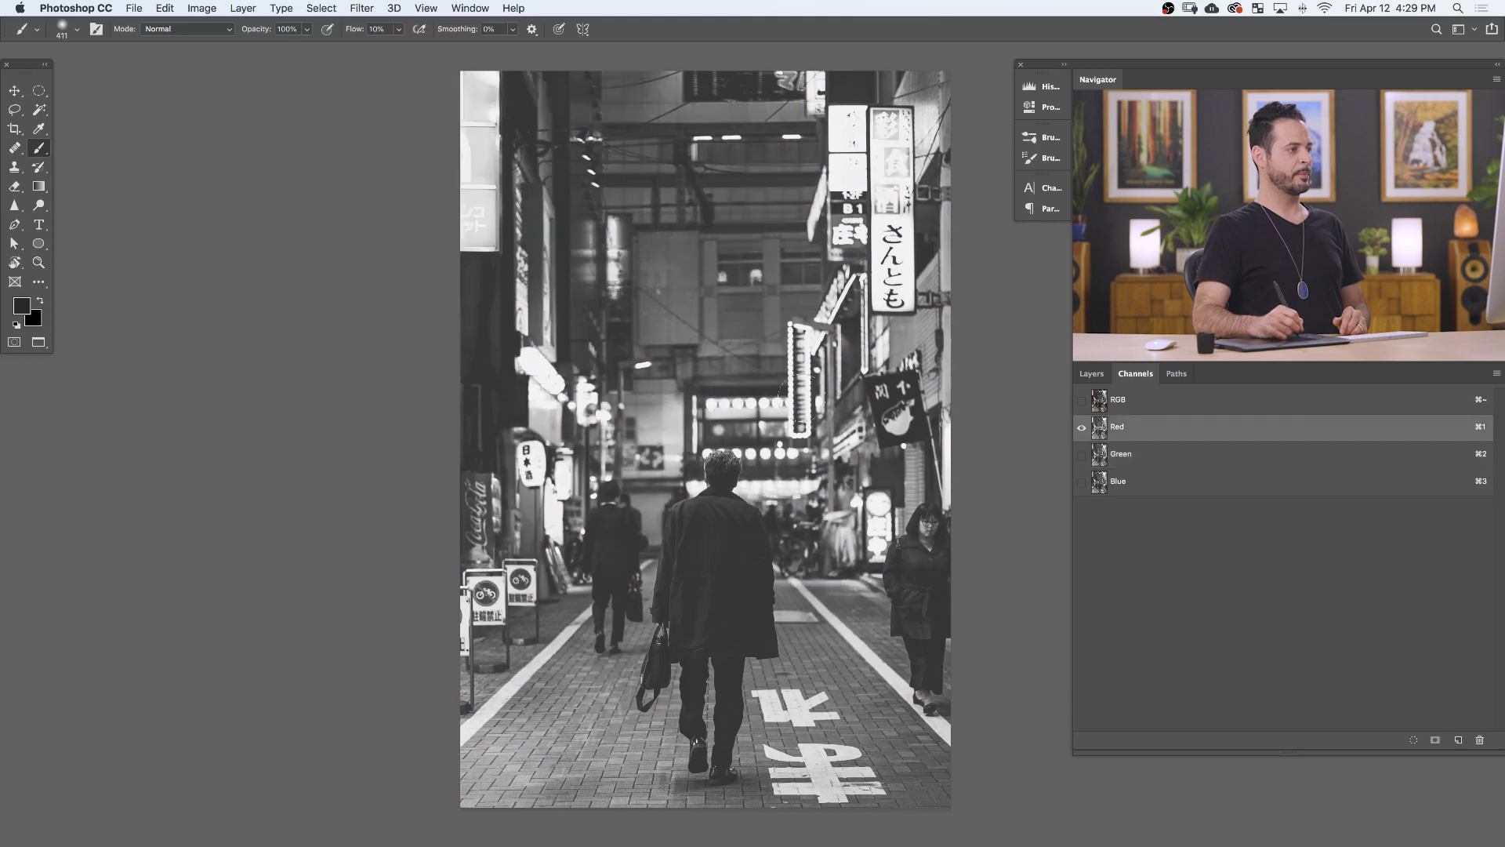
left_click(1141, 457)
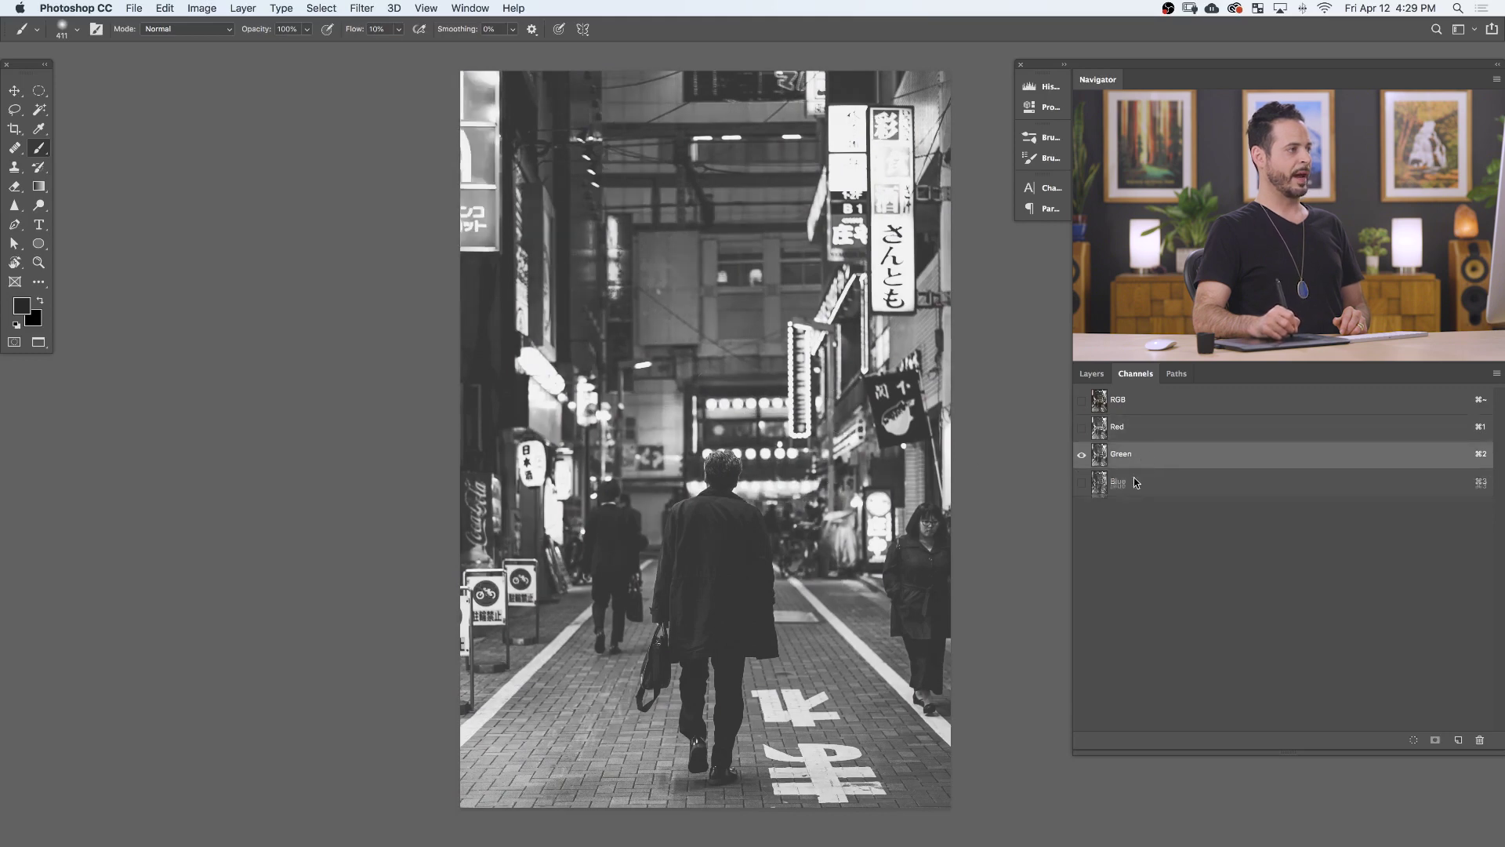
left_click(1135, 481)
left_click(1142, 458)
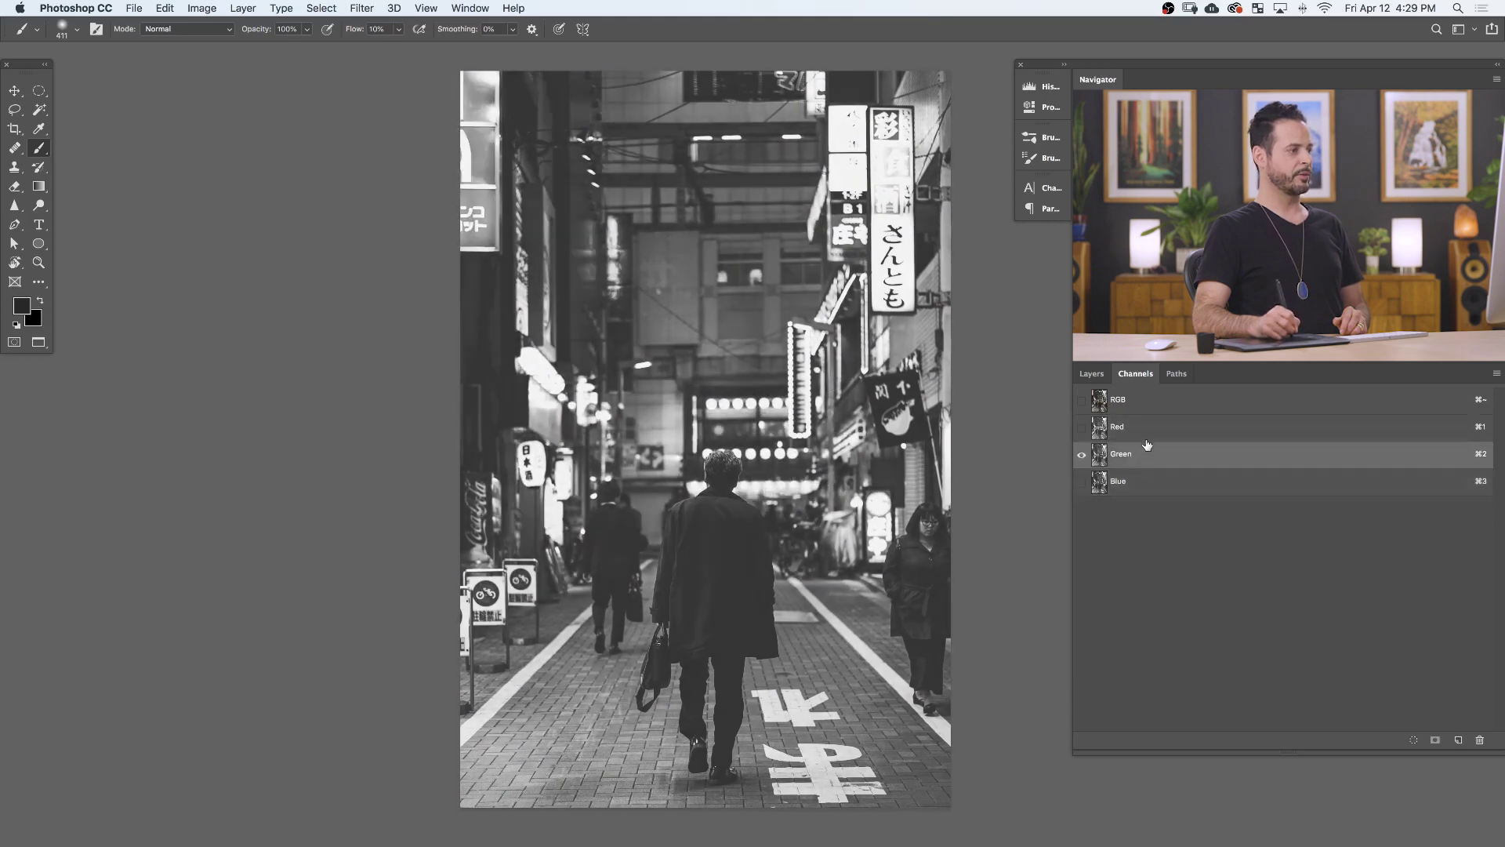
left_click(1145, 435)
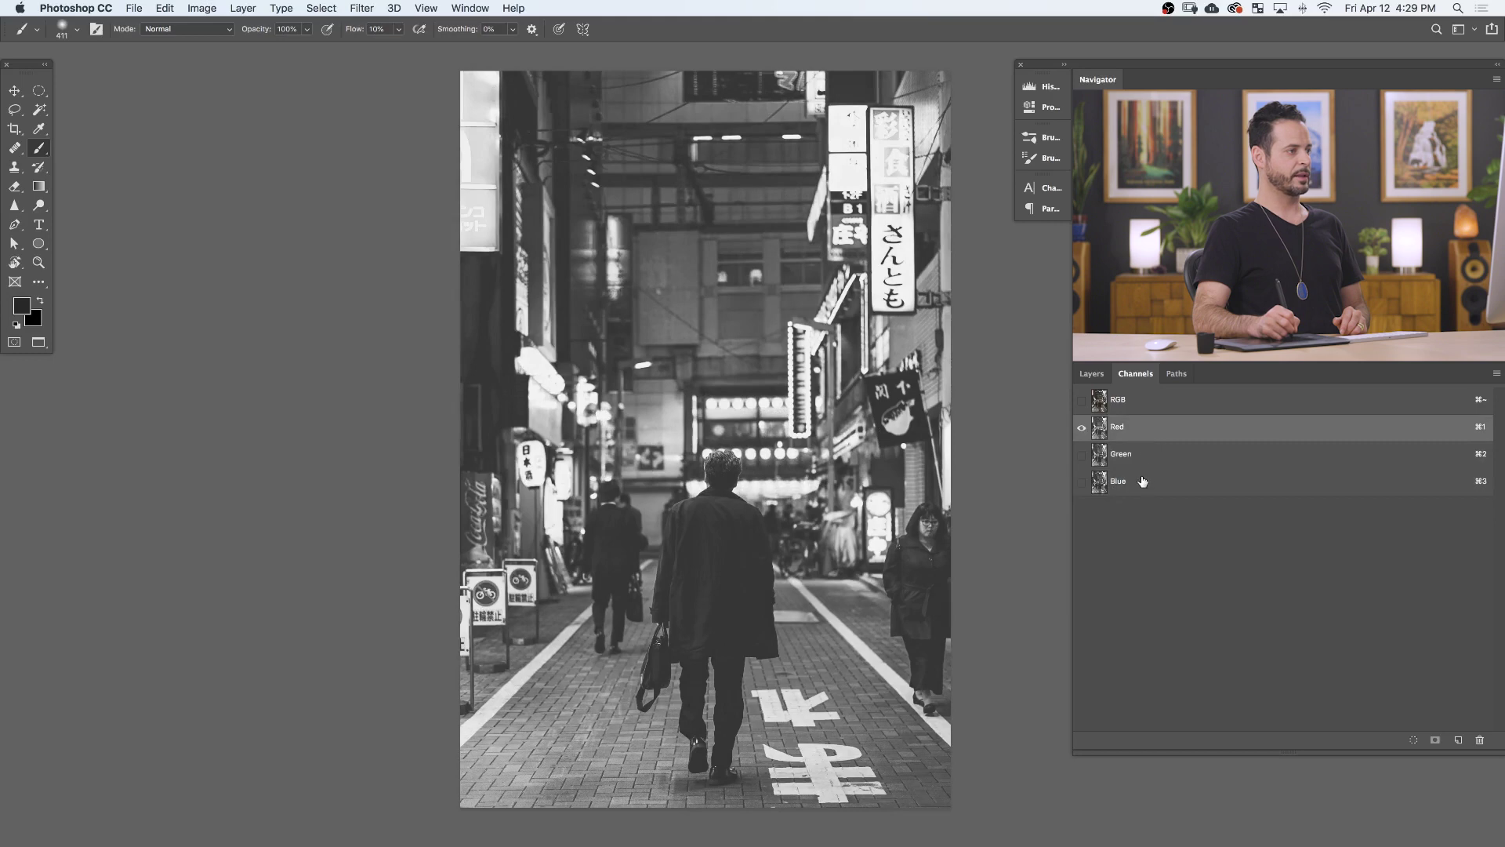
left_click(1144, 481)
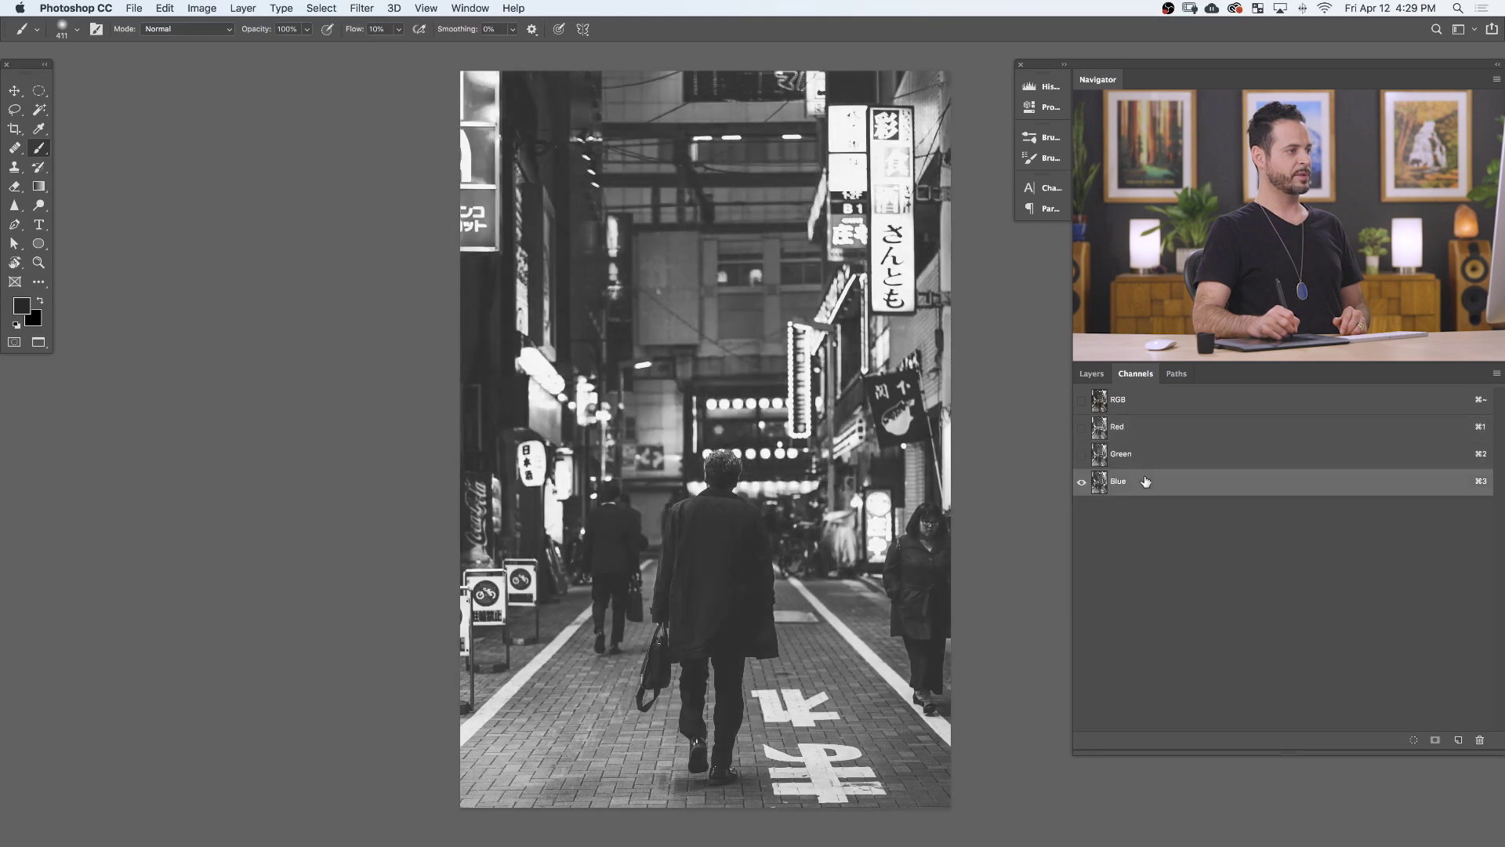
Load the Blue channel's bright areas as a selection via its thumbnail
left_click(1100, 482, "super")
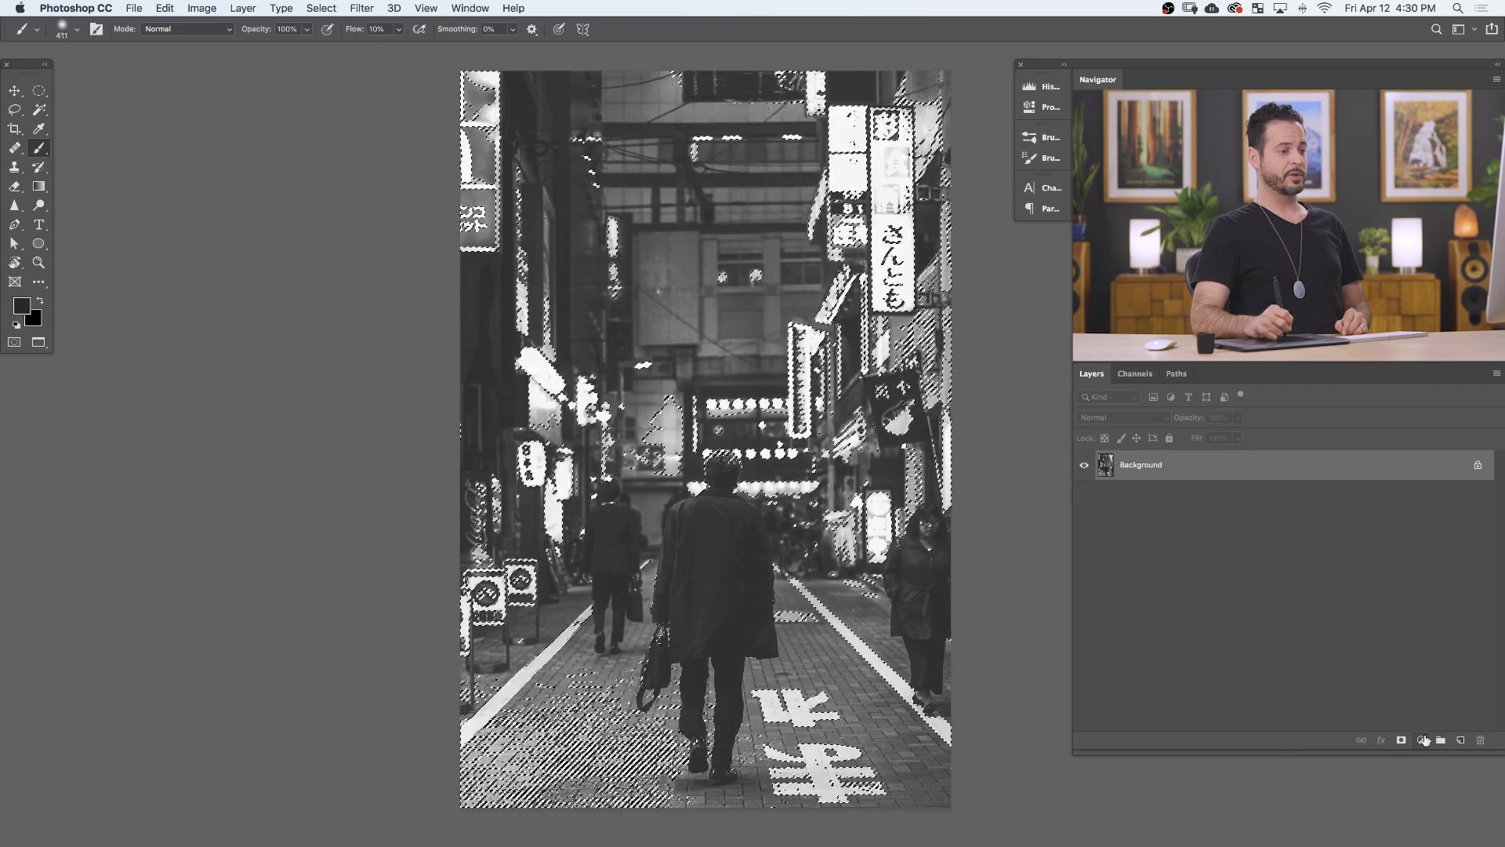
Add a Solid Color fill layer in orange #ff640d over the bright-area selection
left_click(1421, 740)
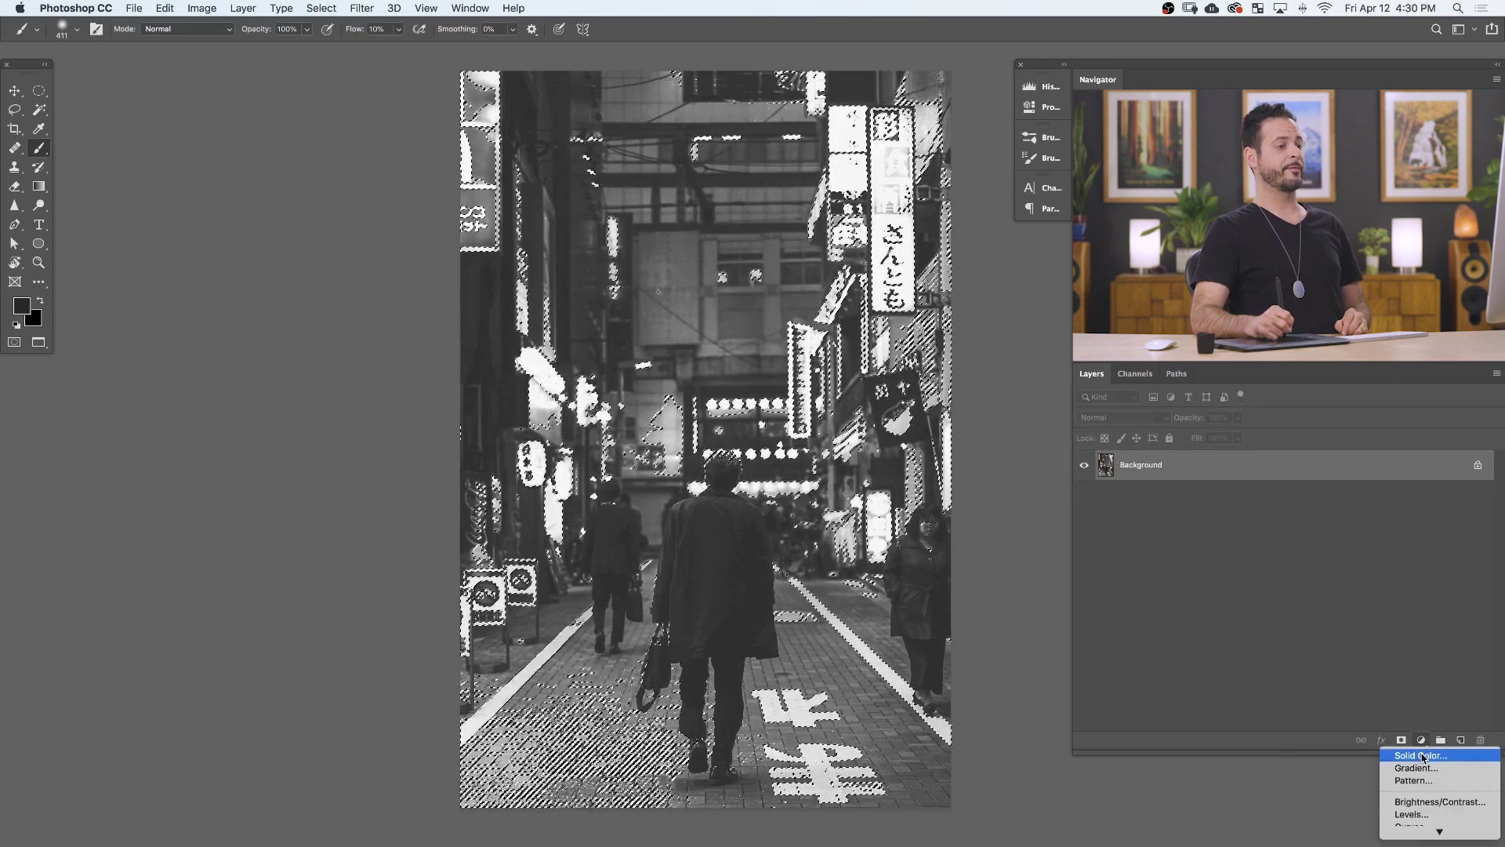
left_click(1425, 757)
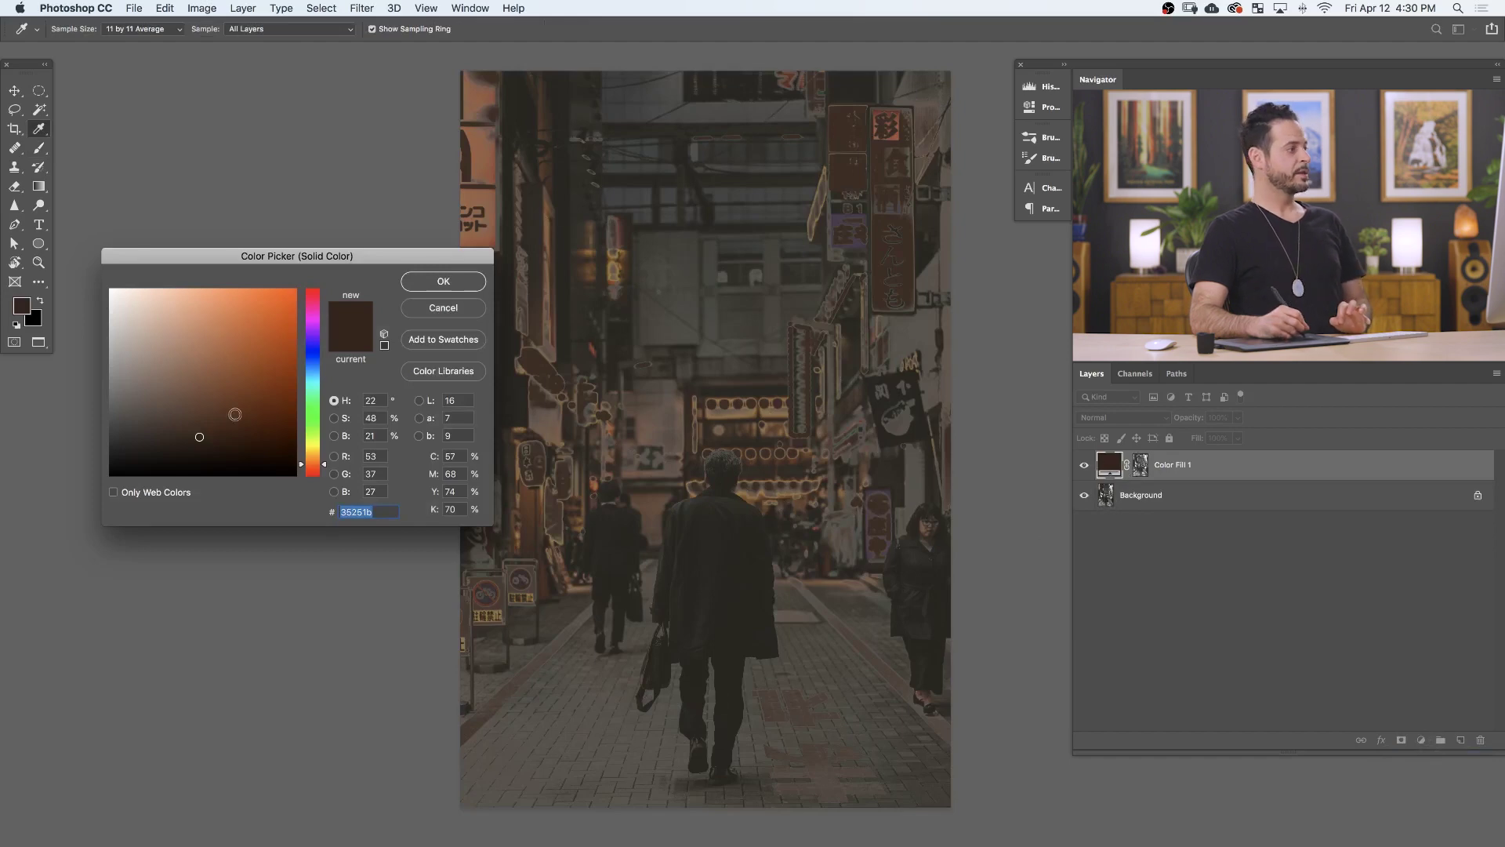
mouse_move(235, 414)
left_mouse_down()
mouse_move(179, 379)
mouse_move(210, 345)
mouse_move(180, 325)
mouse_move(293, 292)
left_mouse_up()
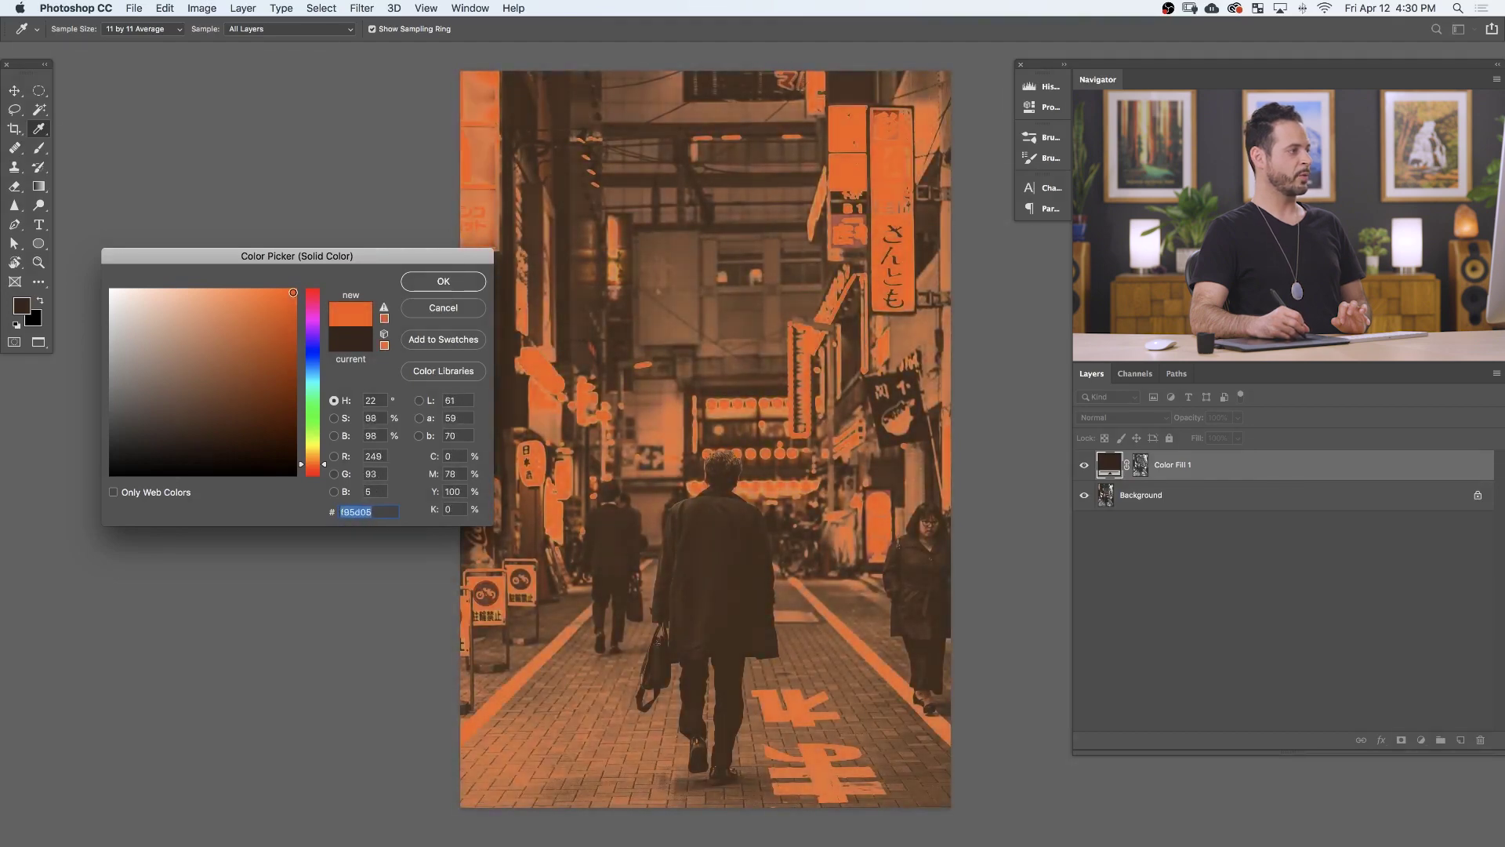
left_click(439, 282)
key("b")
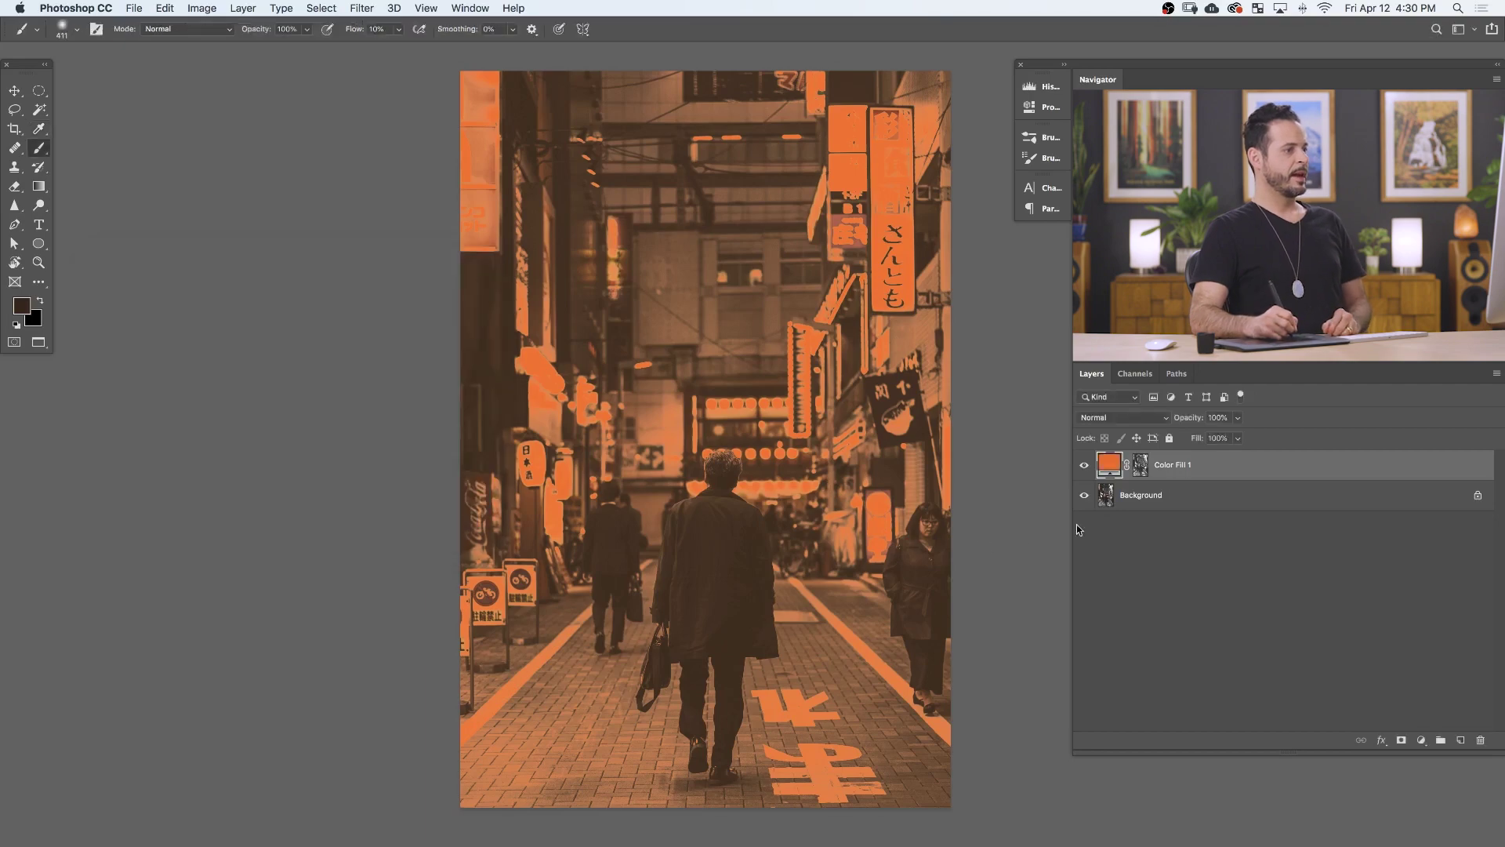
Toggle Color Fill 1 on and off to compare, then show its layer mask in grayscale
left_click(1085, 465)
left_click(1085, 466)
left_click(1085, 466)
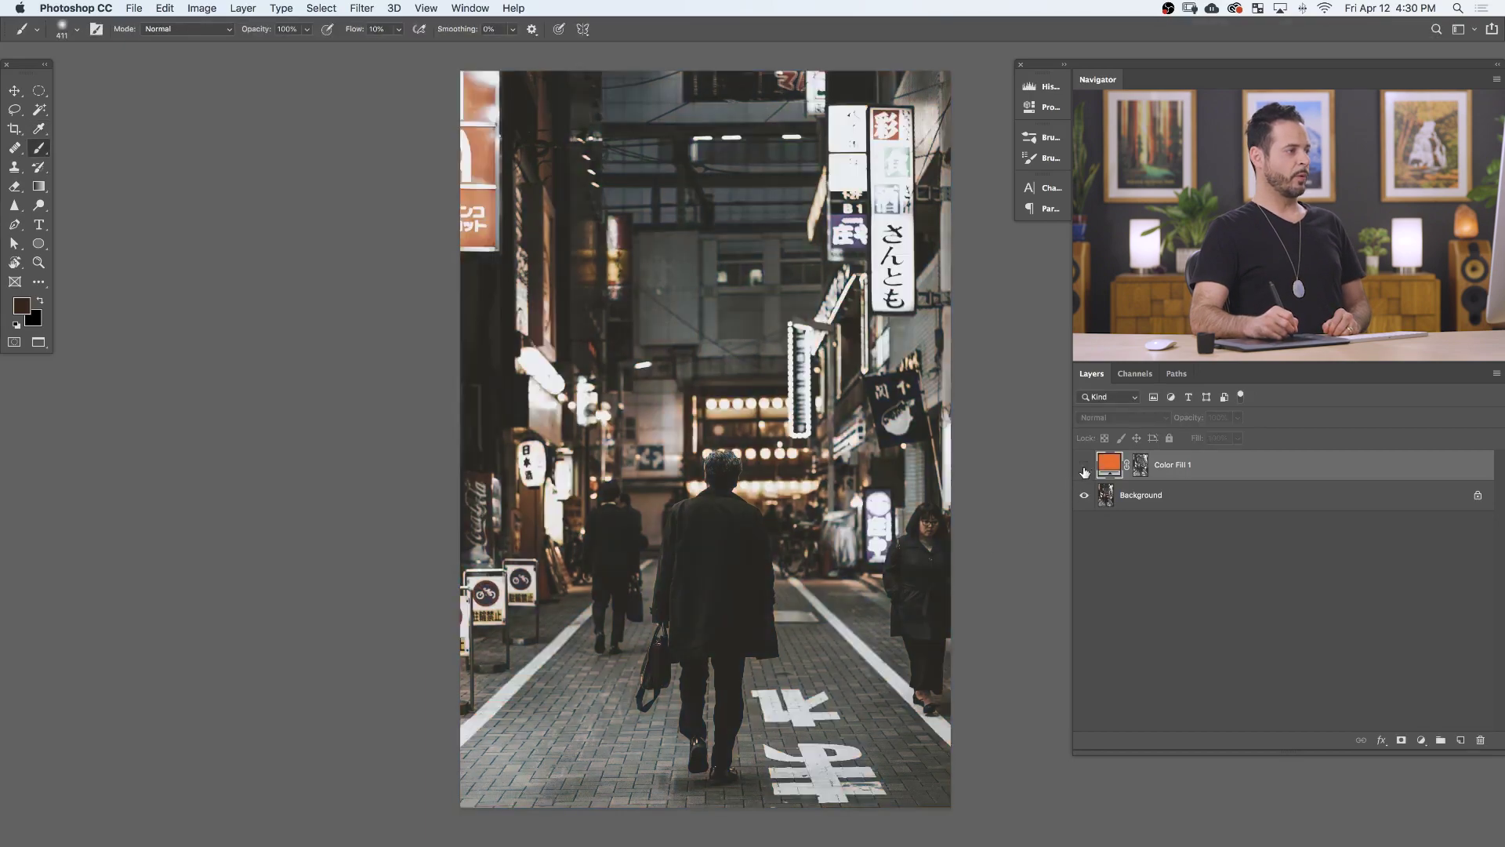
left_click(1085, 466)
left_click(1084, 466)
left_click(1084, 466)
left_click(1084, 468)
left_click(1085, 467)
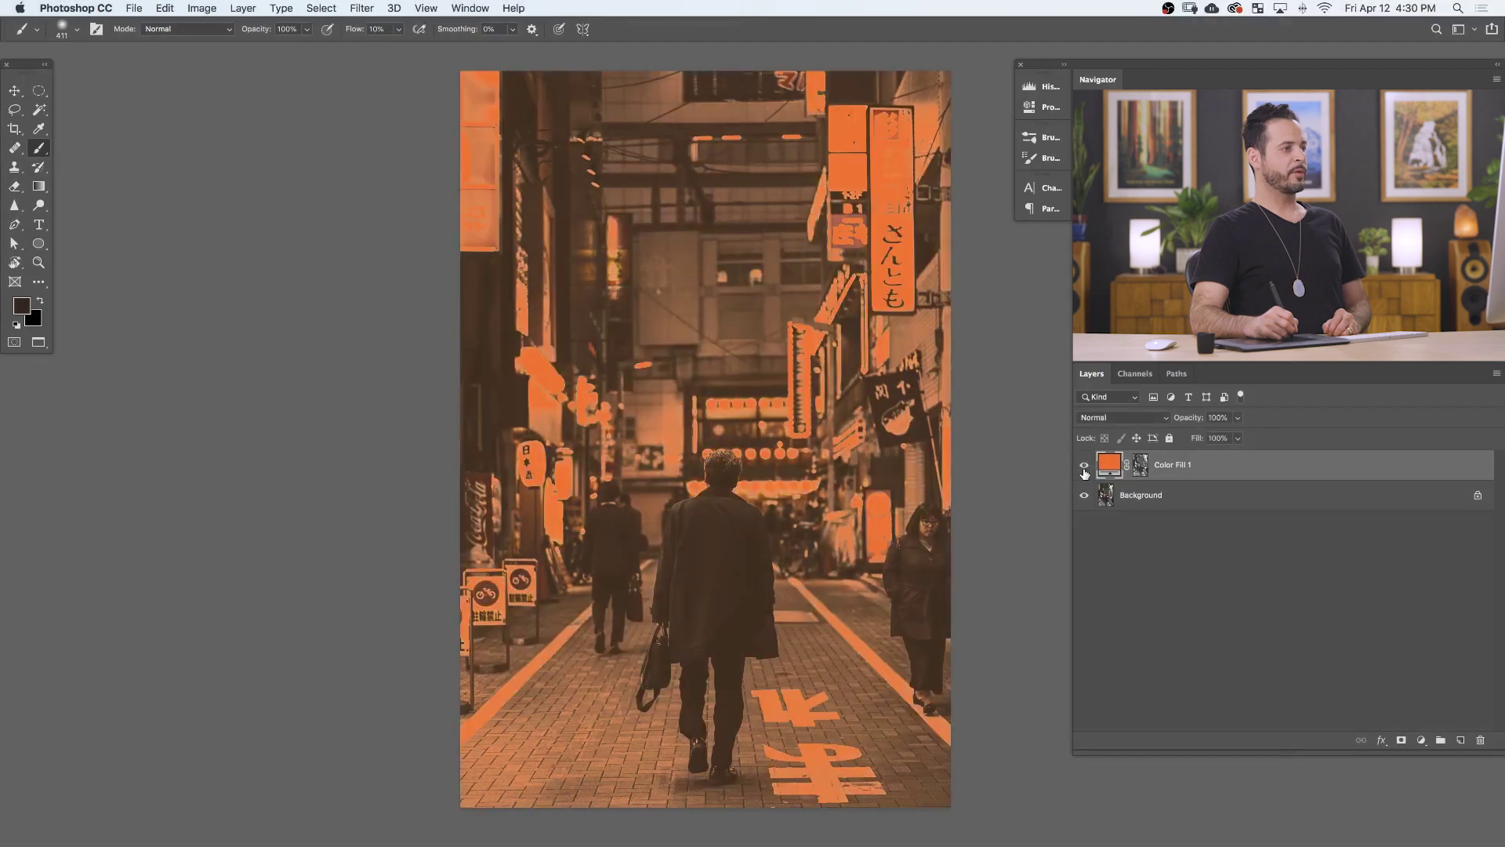
left_click(1084, 467)
left_click(1084, 468)
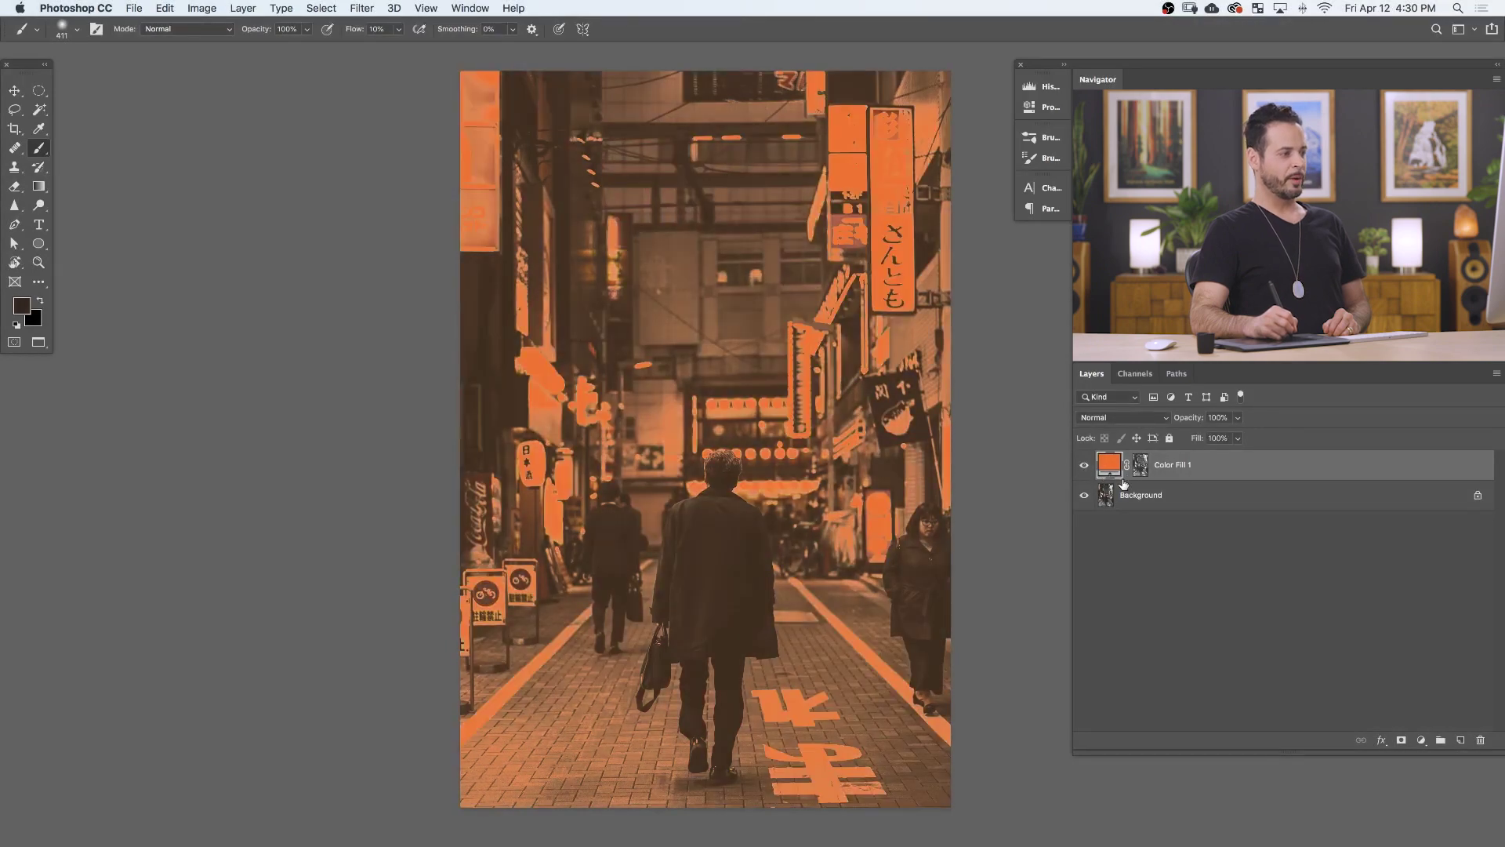
left_click(1085, 469)
left_click(1085, 469)
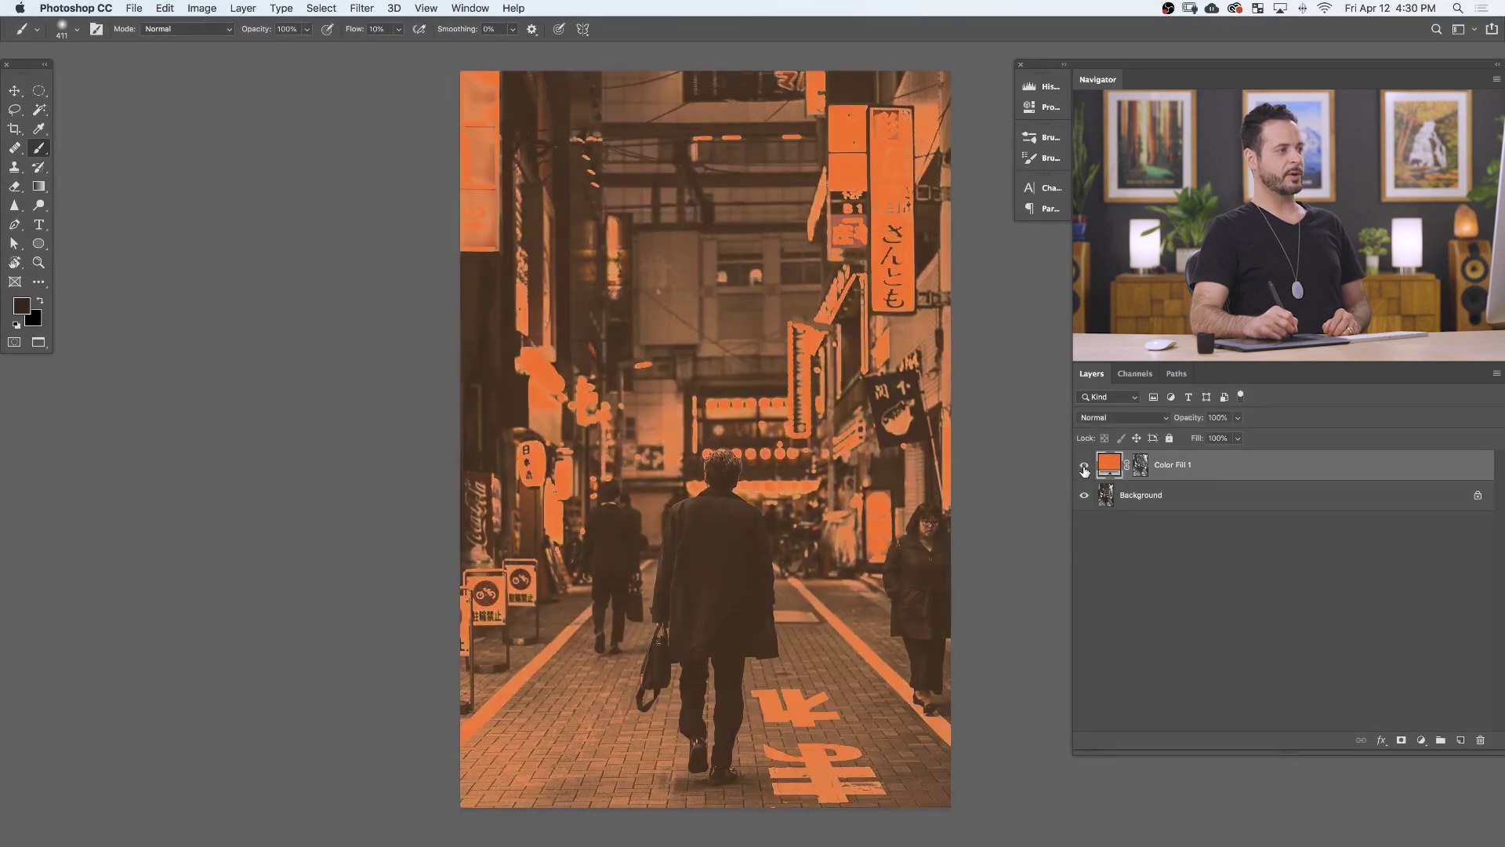
left_click(1141, 466, "alt")
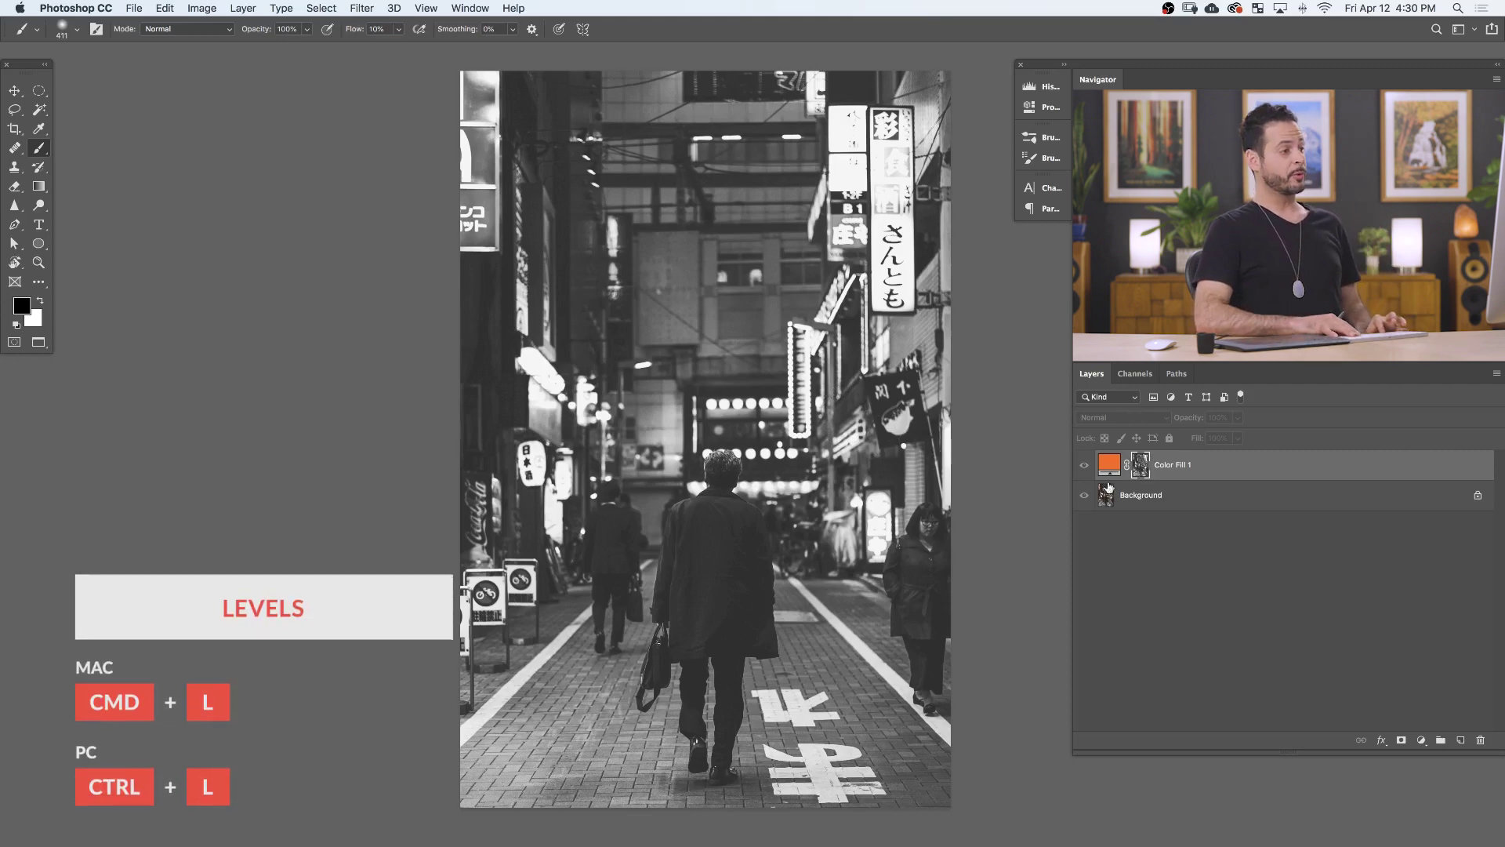
Apply Levels to the Color Fill 1 mask with the black input slider at 101
key("super+l")
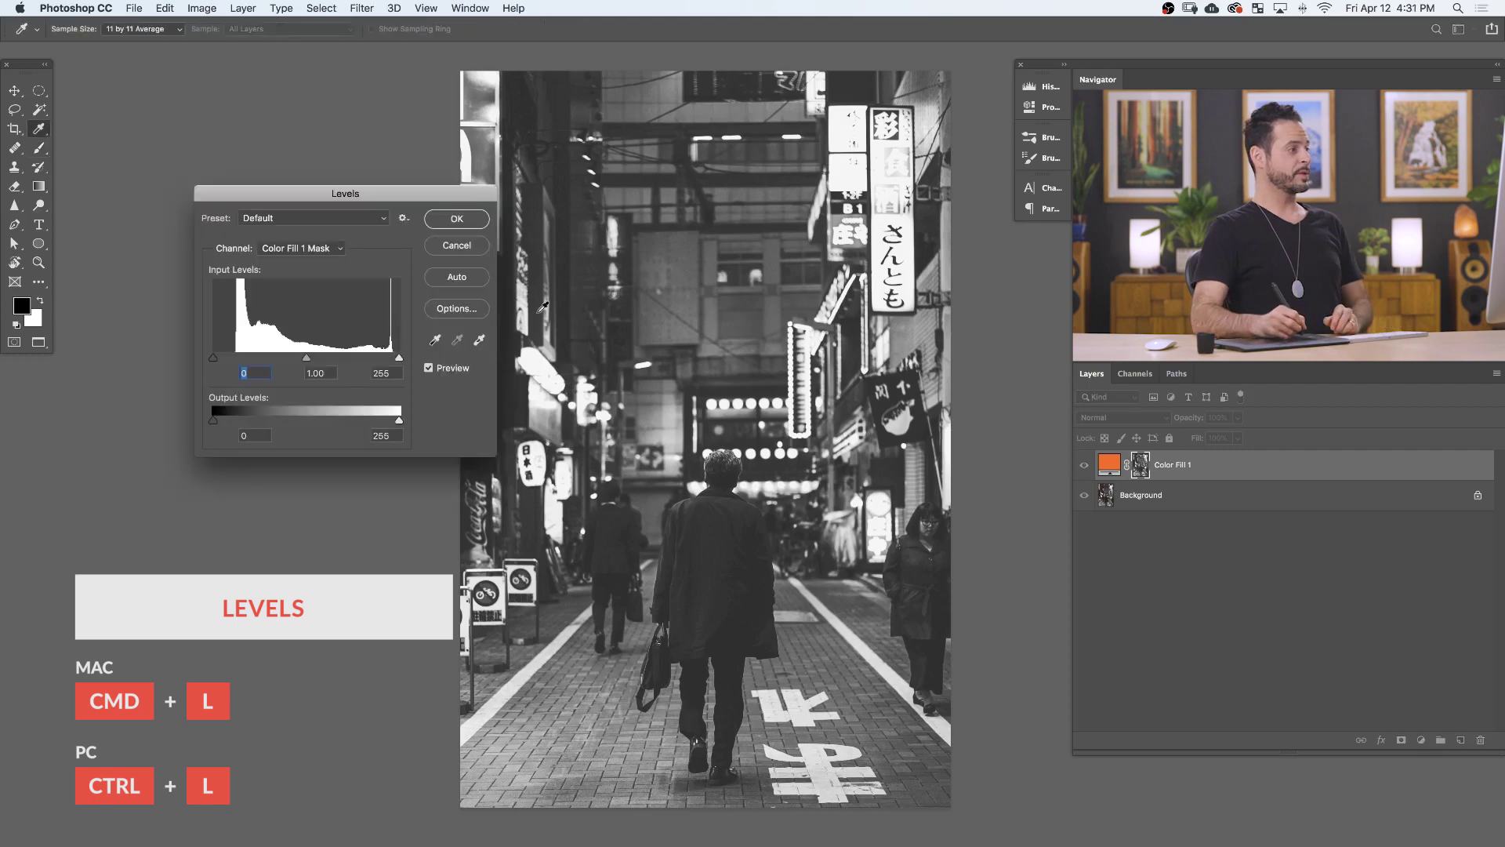
left_click_drag(212, 358, 288, 357)
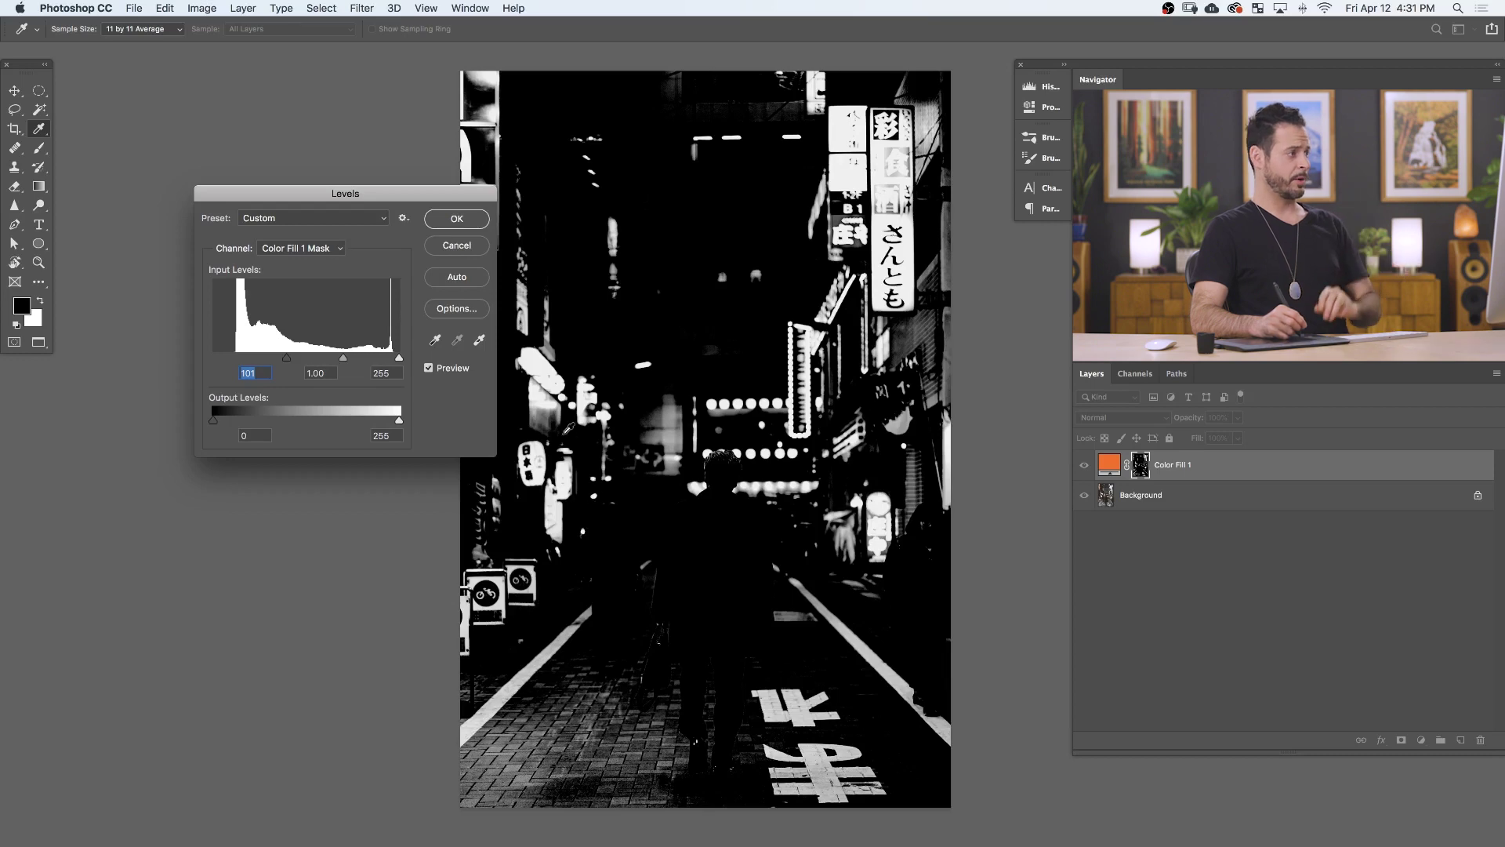
left_click(457, 221)
key("b")
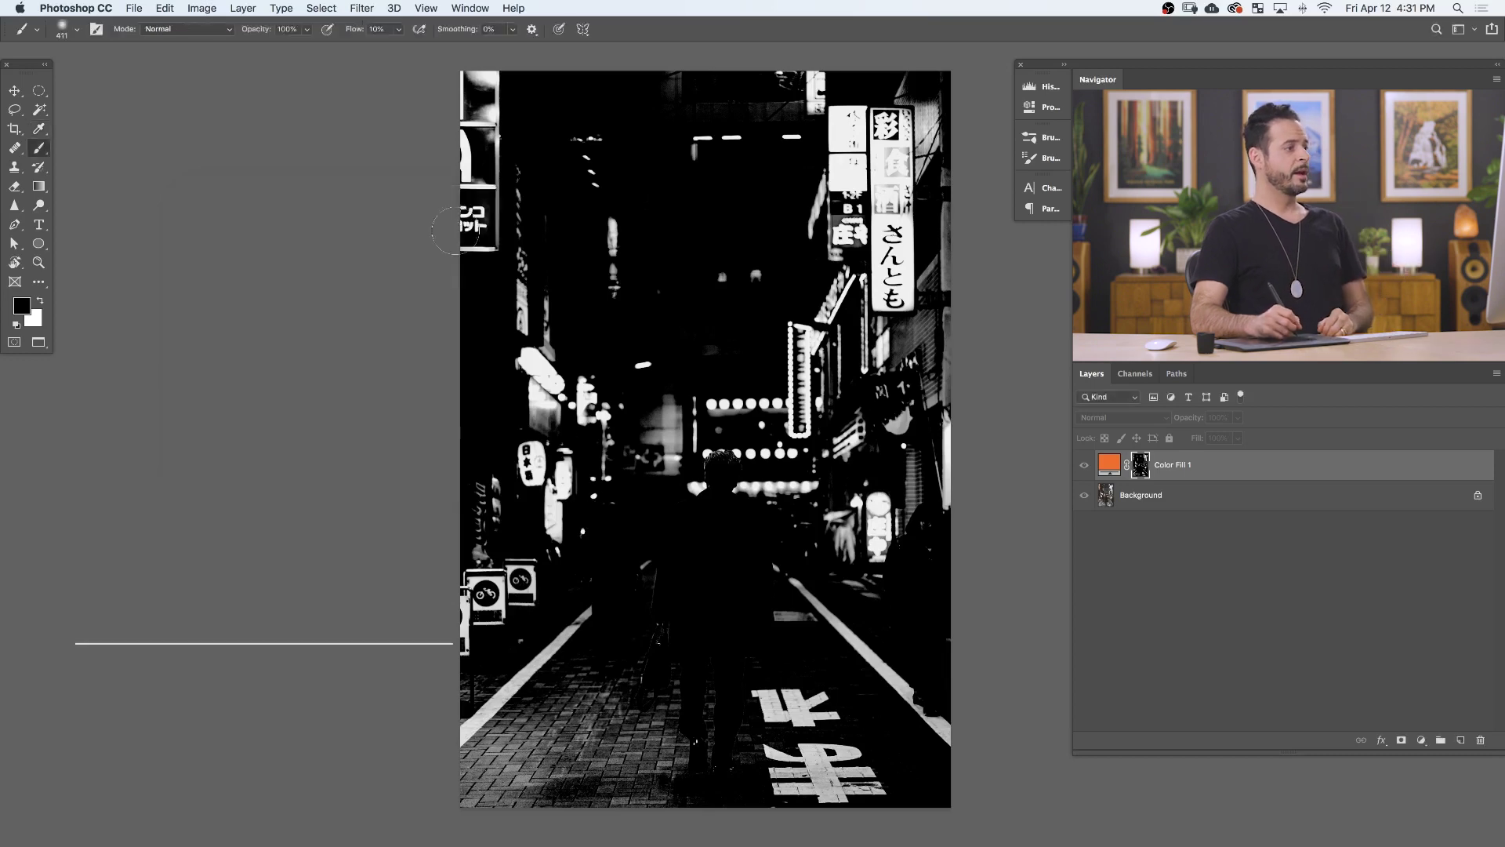
Return to full colour, toggle Color Fill 1 to compare, then show its mask again
left_click(1141, 468, "alt")
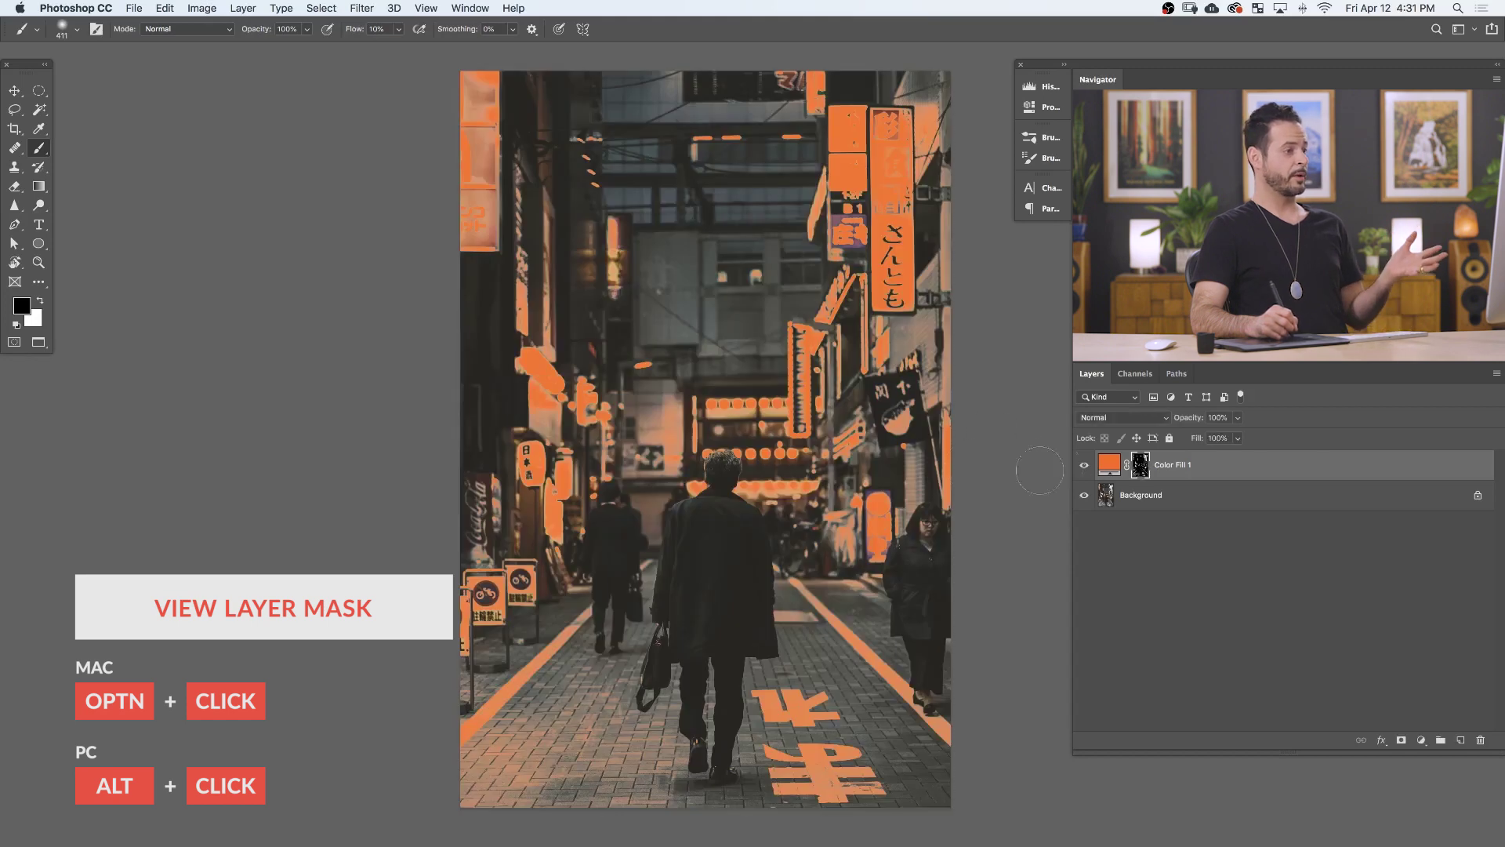
left_click(1083, 468)
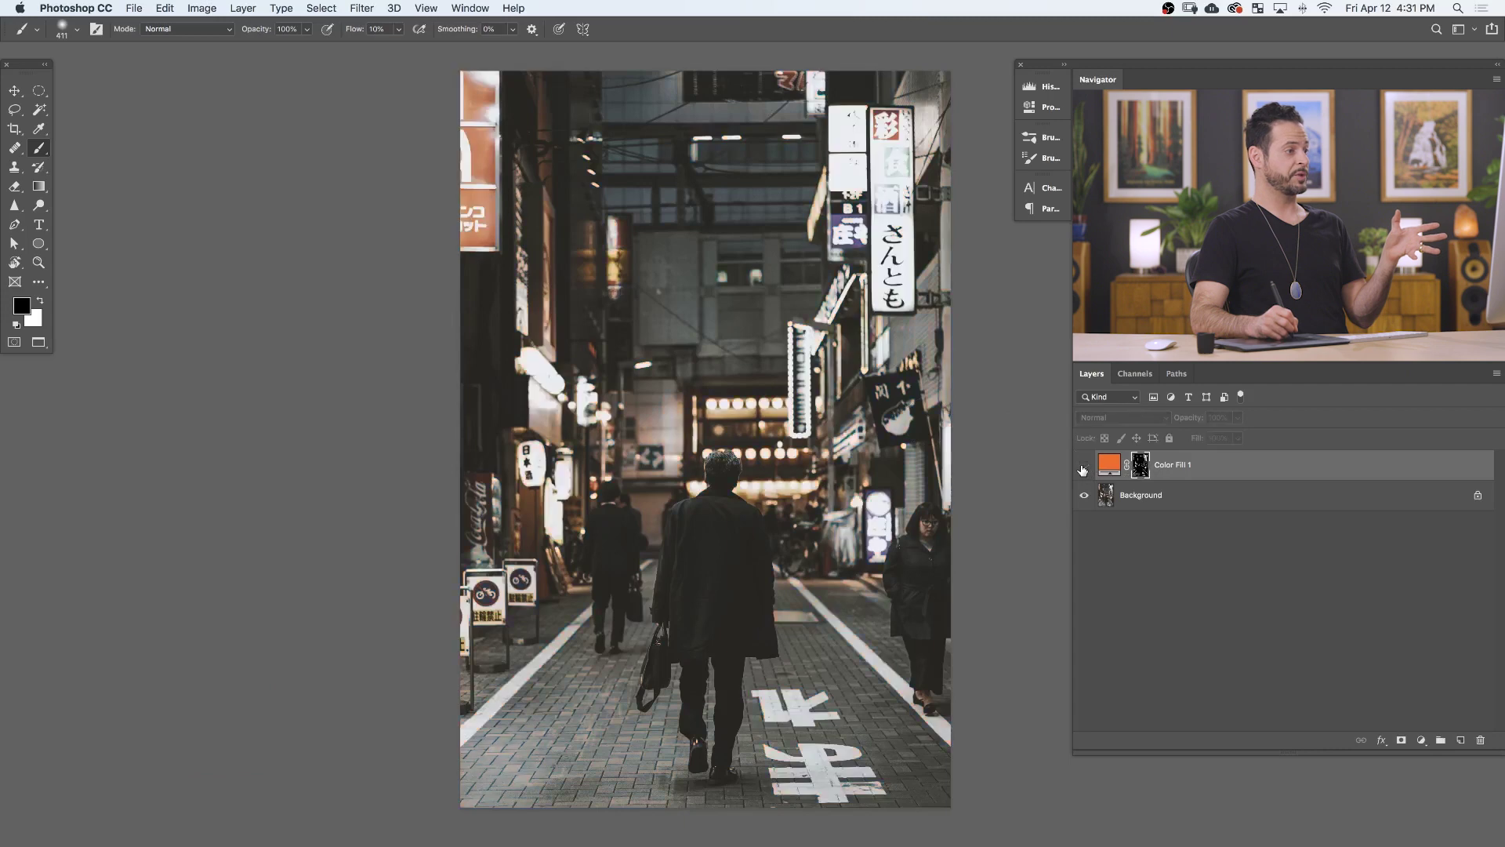
left_click(1083, 468)
left_click(1083, 468)
left_click(1083, 468)
left_click(1083, 468)
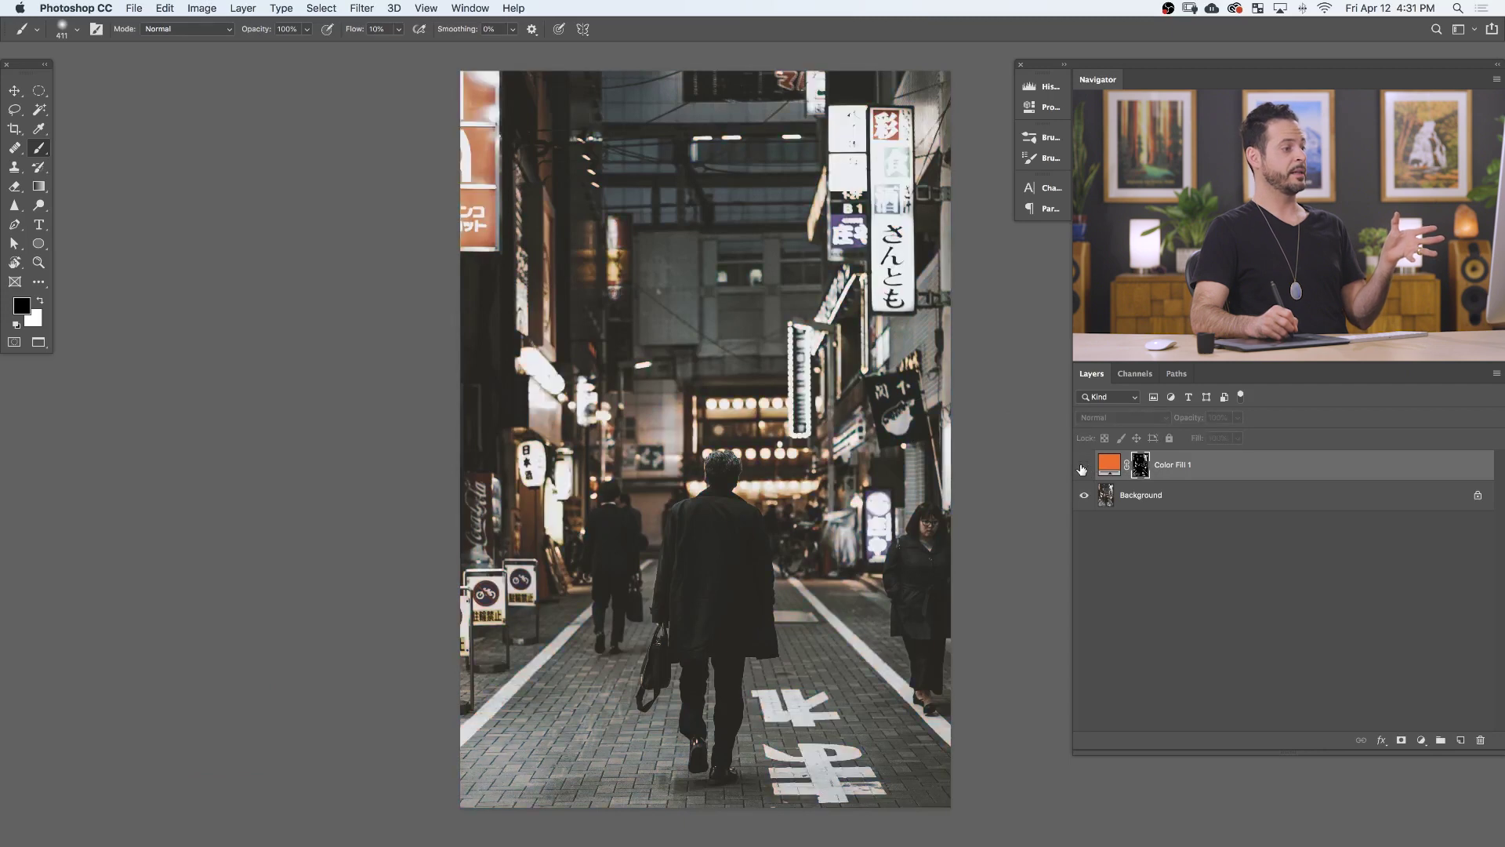
left_click(1083, 468)
left_click(1082, 468)
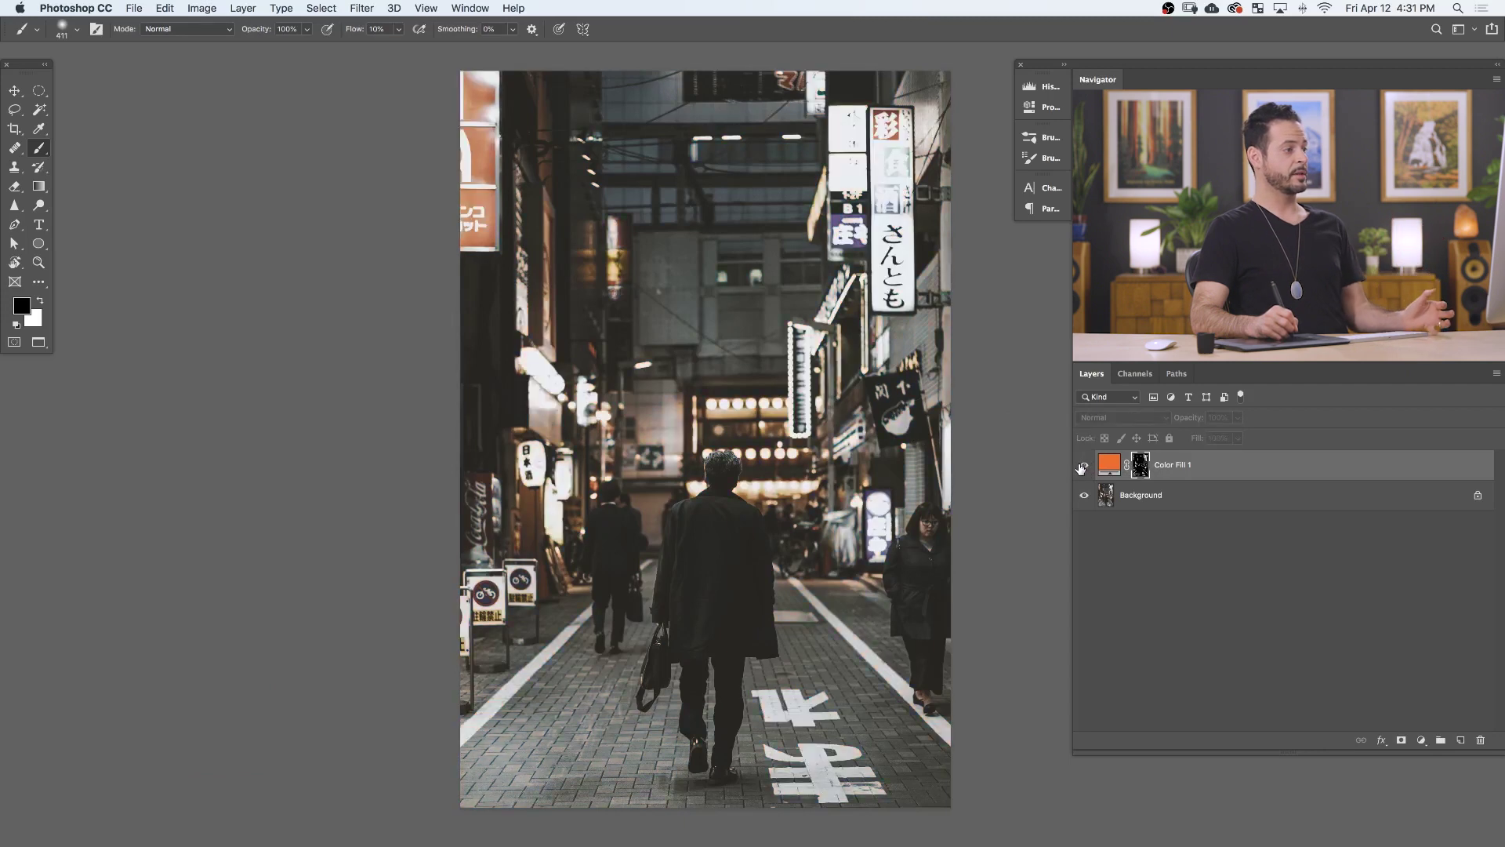
left_click(1081, 468)
left_click(1080, 469)
left_click(1081, 468)
left_click(1081, 468)
left_click(1080, 468)
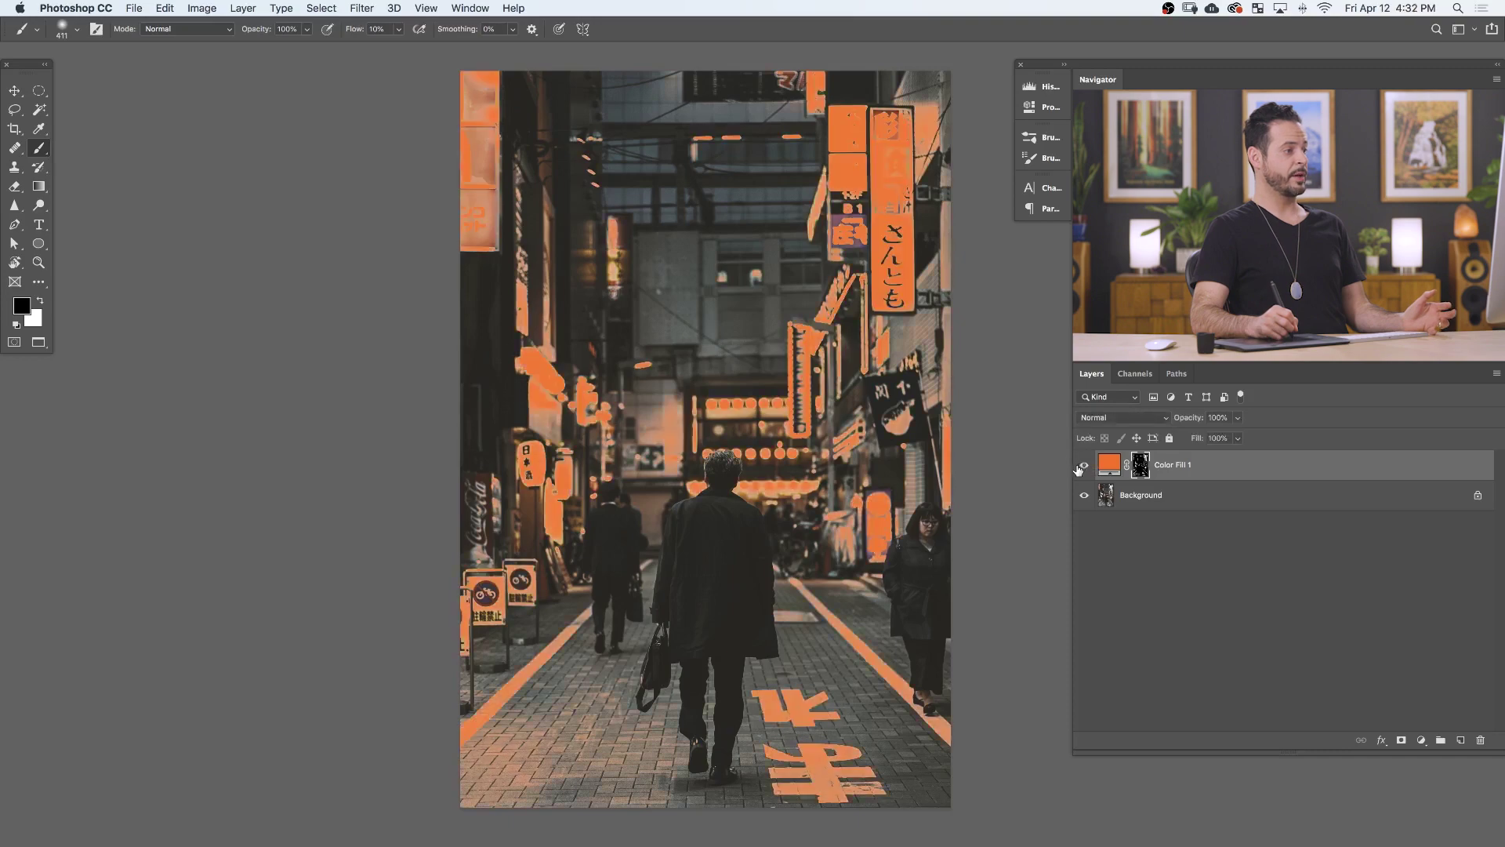
left_click(1141, 467, "alt")
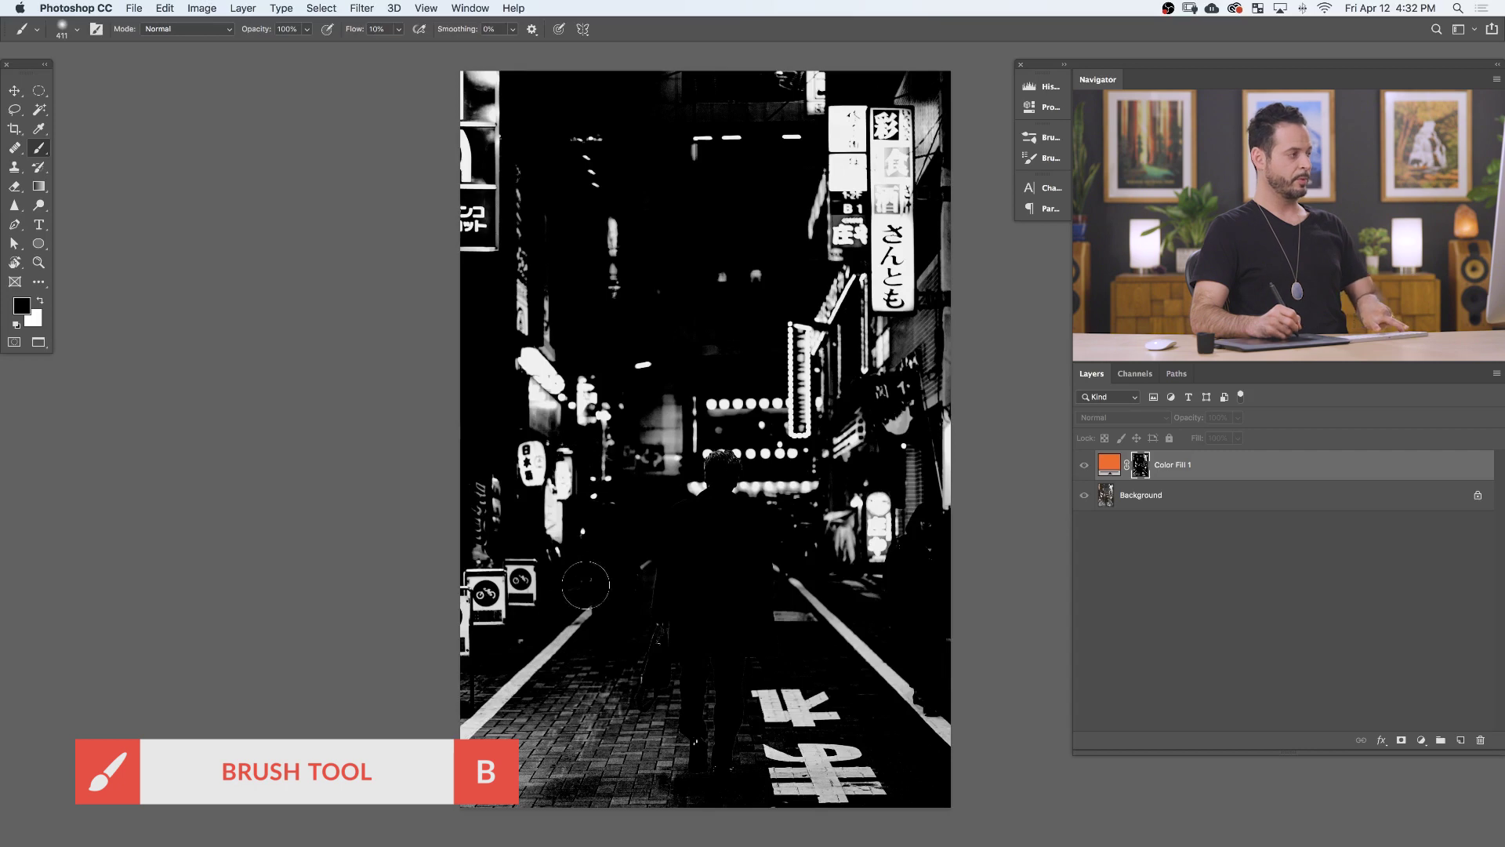
Paint black at 80% flow over the road line, bike signs, pavement and lit shopfronts
key("shift+8")
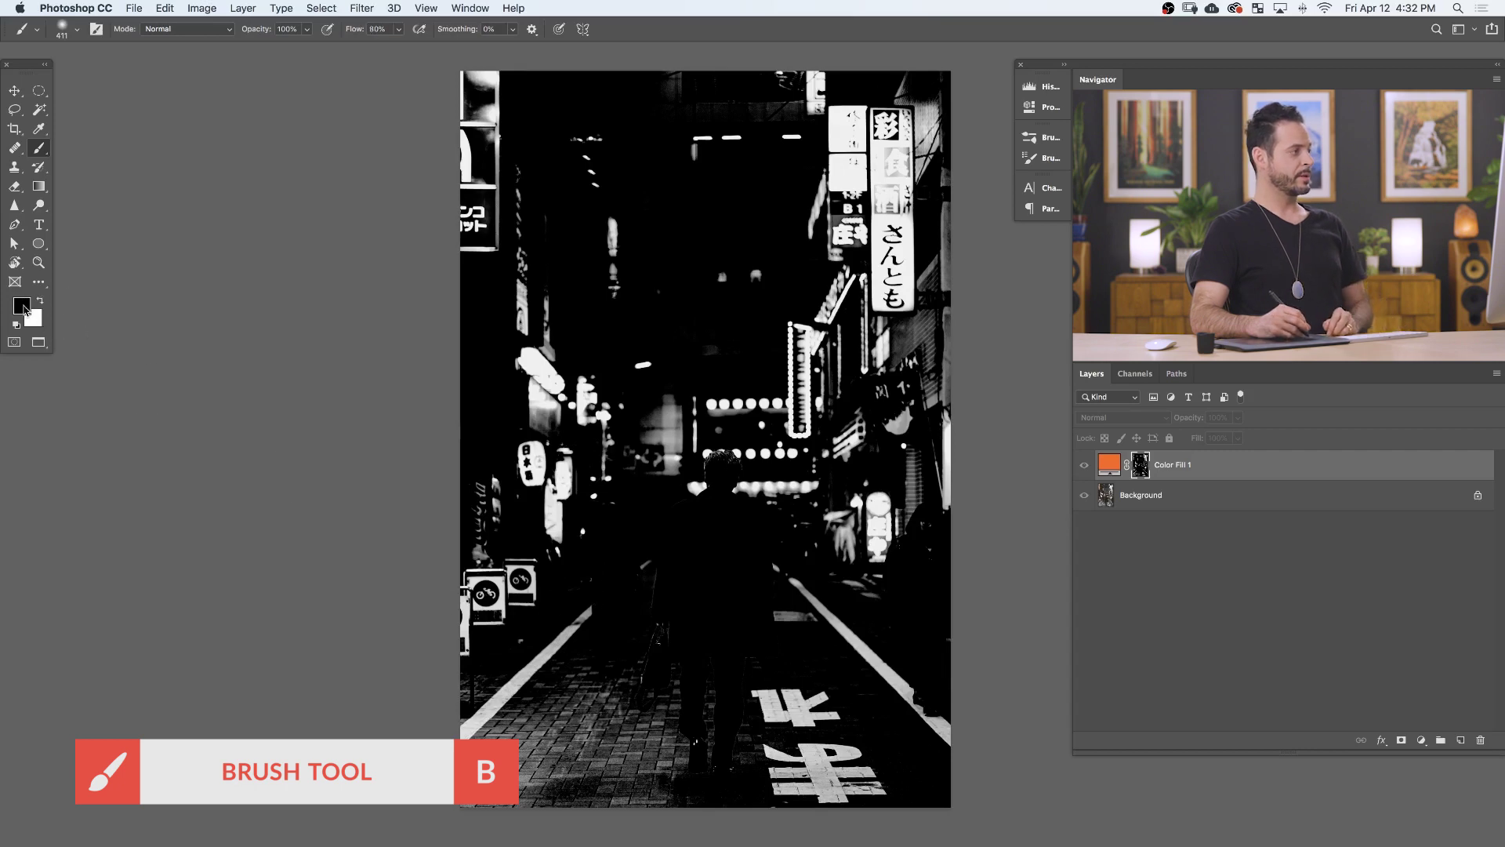
mouse_move(572, 608)
left_mouse_down()
mouse_move(388, 805)
mouse_move(390, 838)
mouse_move(547, 755)
mouse_move(622, 643)
mouse_move(614, 708)
mouse_move(648, 827)
mouse_move(695, 845)
mouse_move(788, 710)
mouse_move(793, 641)
mouse_move(862, 666)
mouse_move(981, 762)
mouse_move(800, 741)
mouse_move(845, 831)
left_mouse_up()
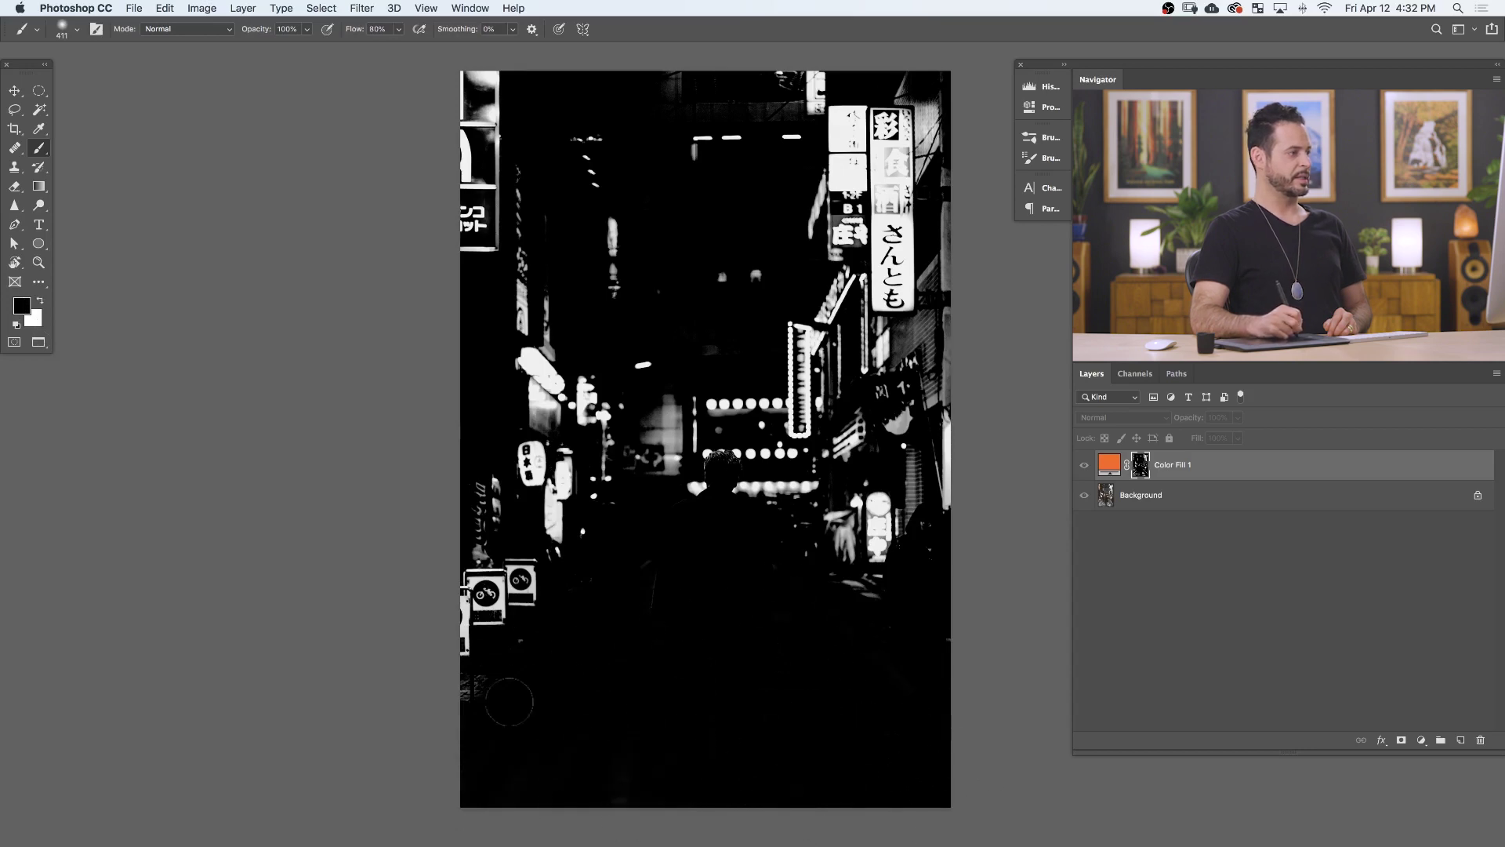
mouse_move(510, 701)
left_mouse_down()
mouse_move(474, 639)
mouse_move(521, 569)
left_mouse_up()
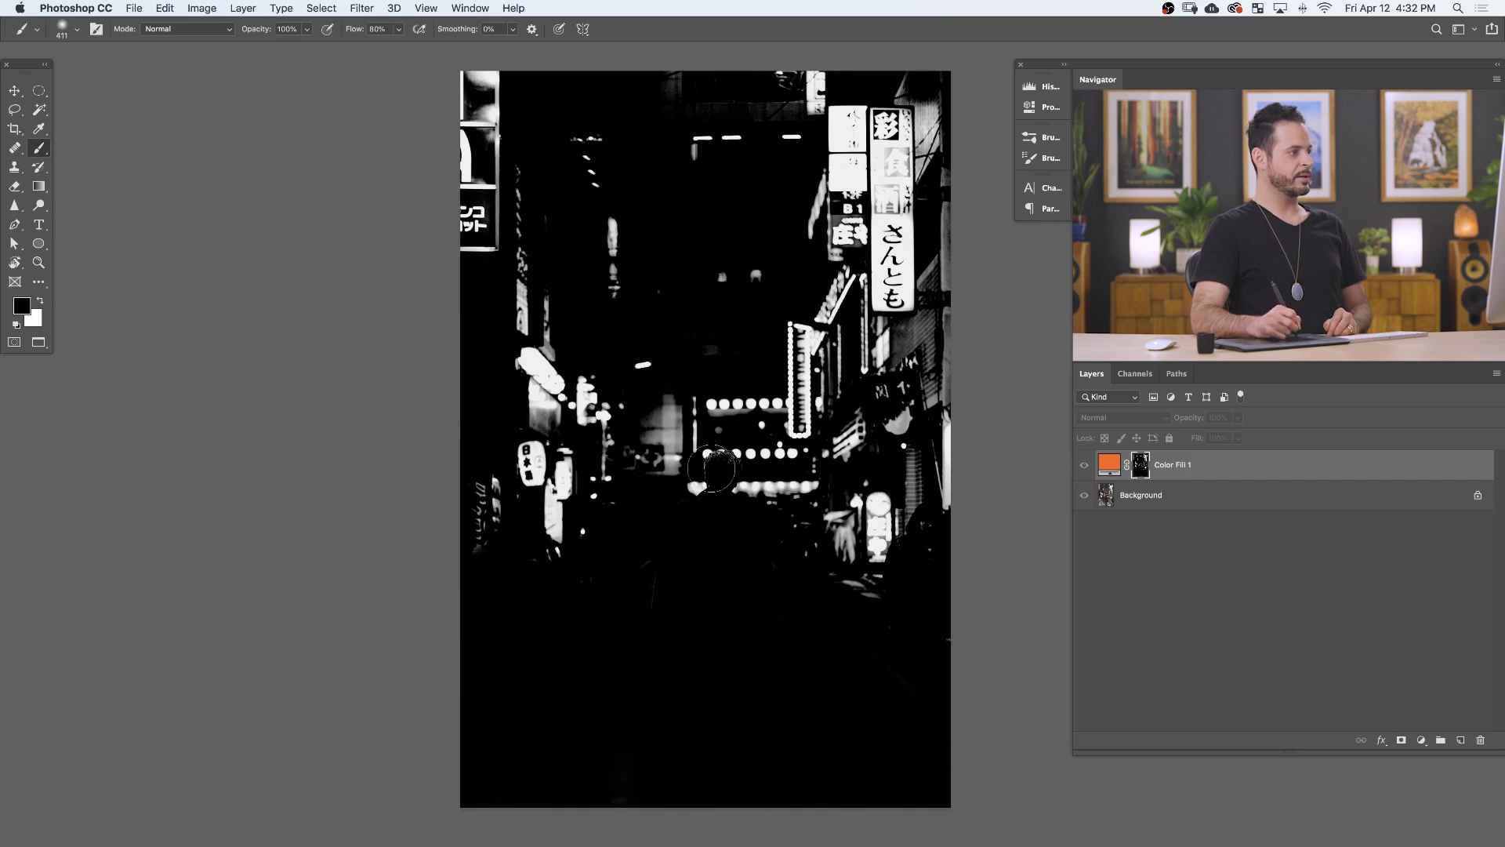
mouse_move(664, 433)
left_mouse_down()
mouse_move(686, 501)
mouse_move(647, 386)
left_mouse_up()
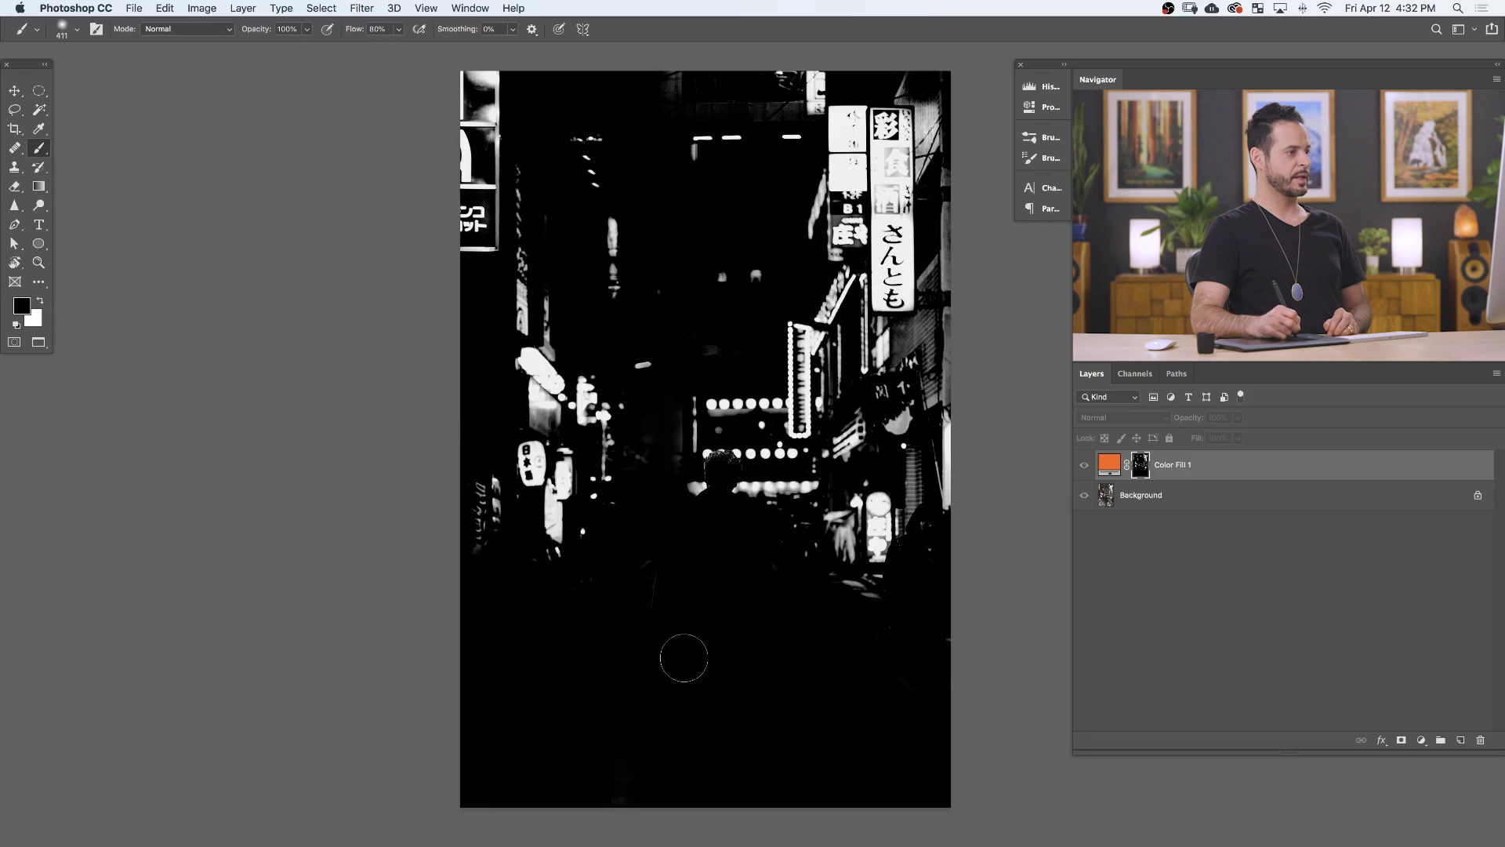
left_click_drag(914, 541, 910, 541)
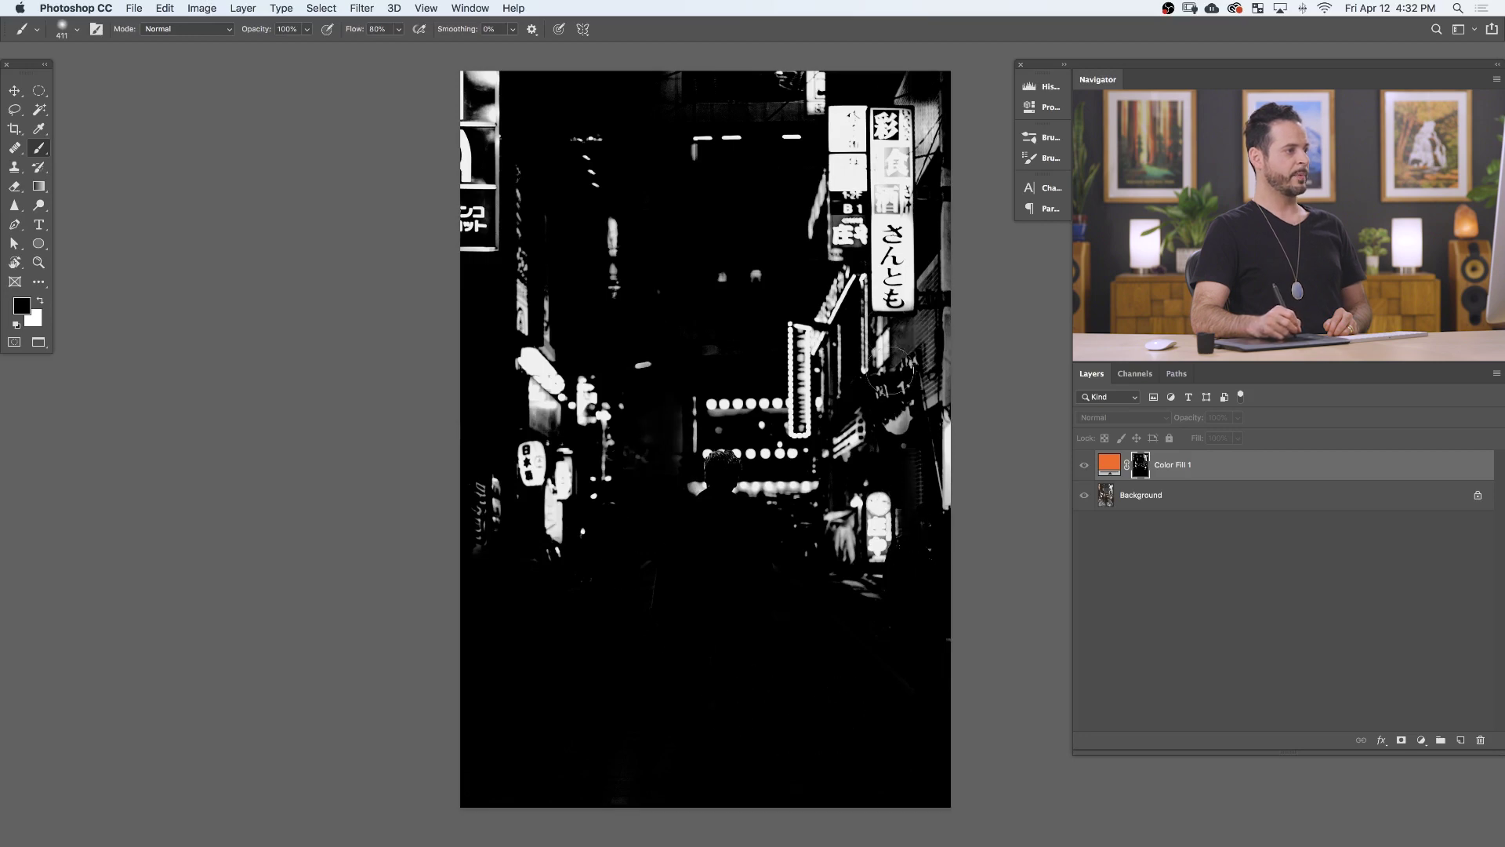
mouse_move(892, 370)
left_mouse_down()
mouse_move(929, 352)
mouse_move(902, 426)
left_mouse_up()
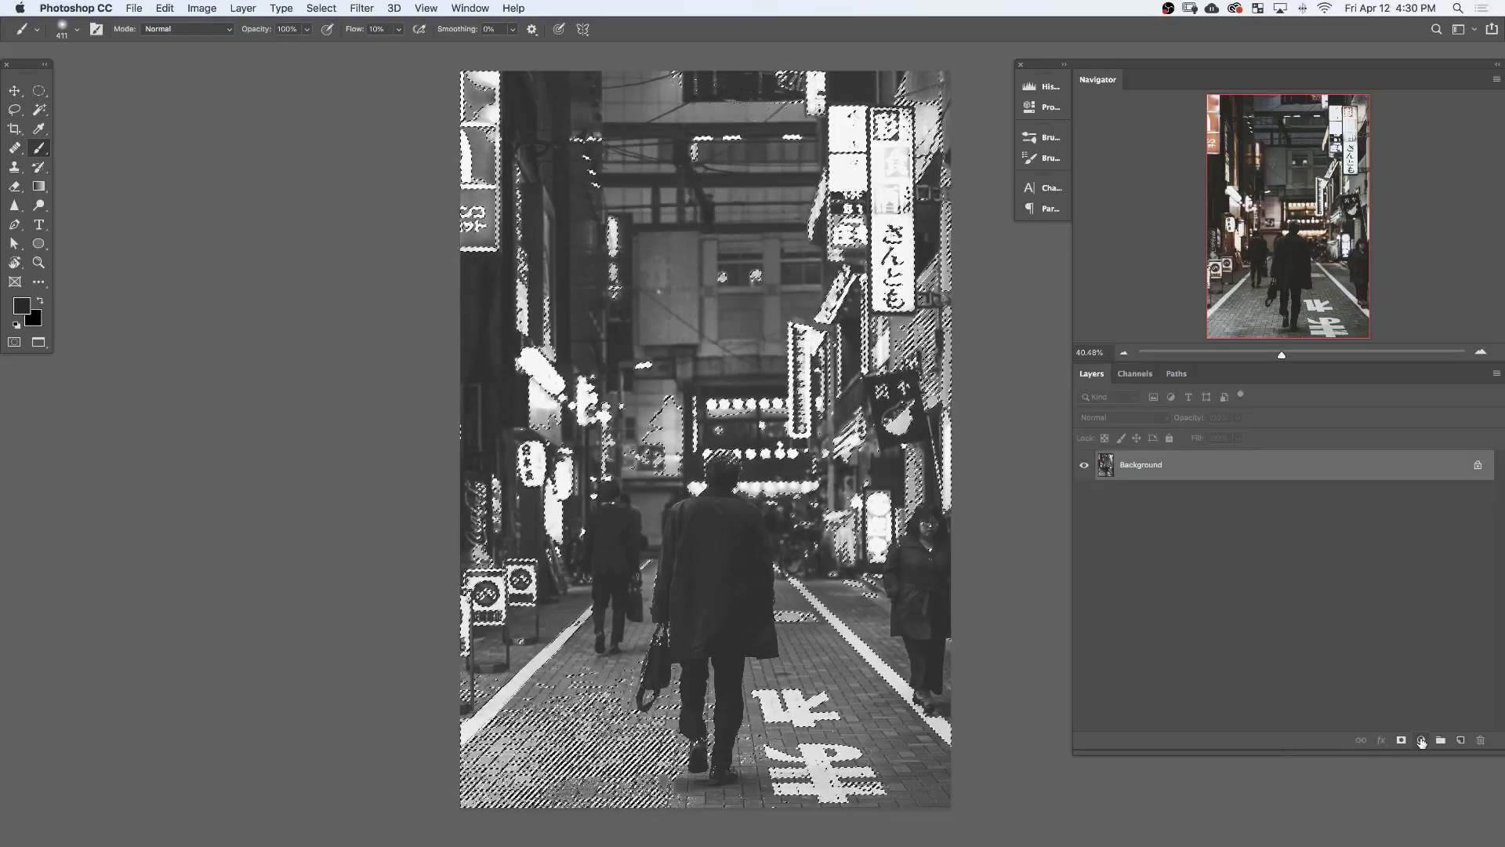
Add a Solid Color fill layer and paint its mask black over the lower street and right buildings
left_click(1421, 740)
left_click(1403, 751)
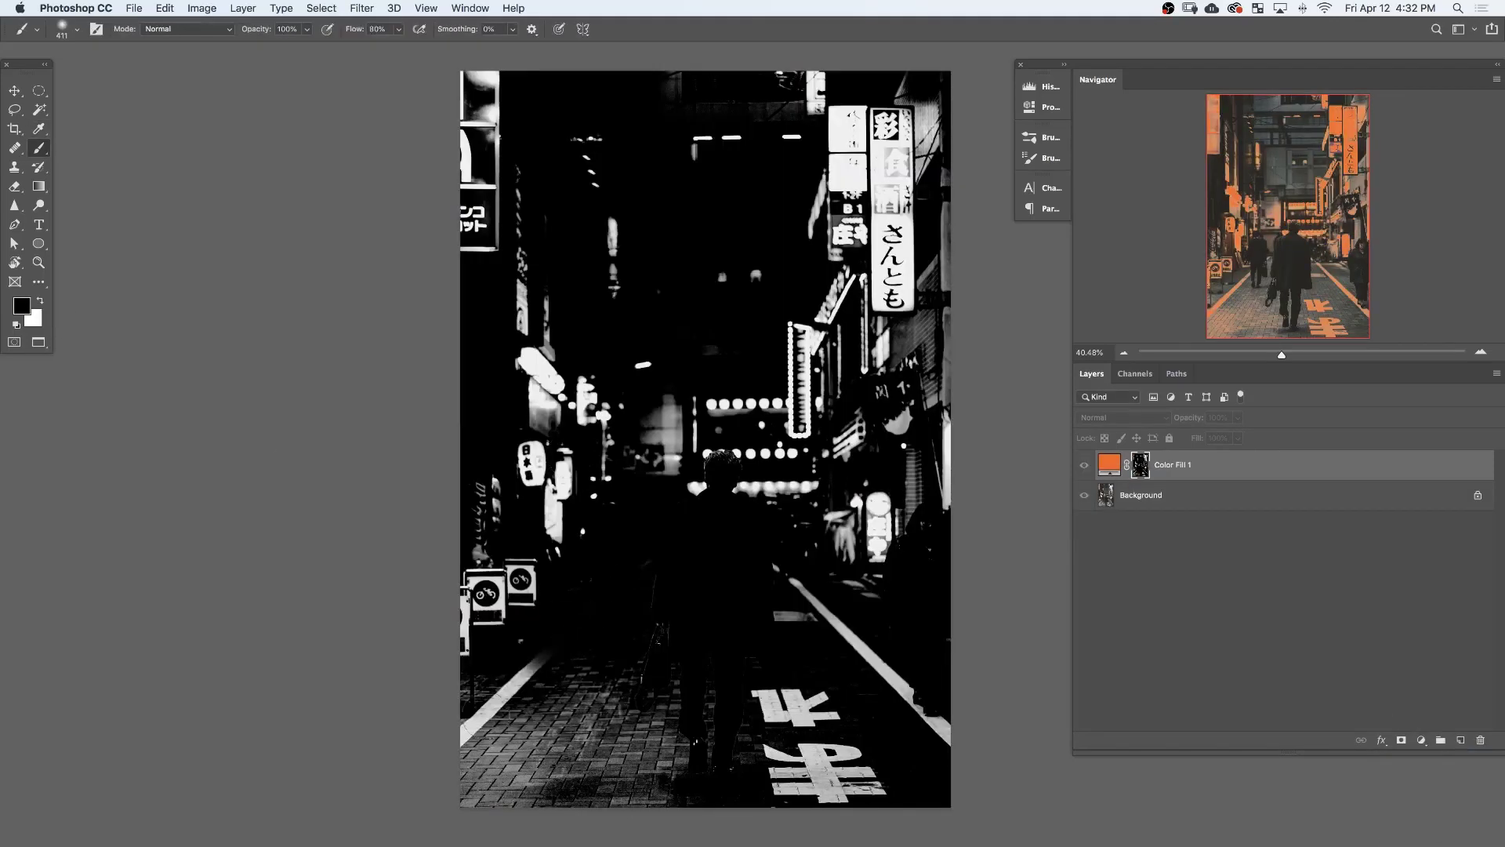
mouse_move(549, 675)
left_mouse_down()
mouse_move(831, 744)
mouse_move(483, 691)
left_mouse_up()
mouse_move(658, 439)
left_mouse_down()
mouse_move(909, 502)
mouse_move(914, 352)
left_mouse_up()
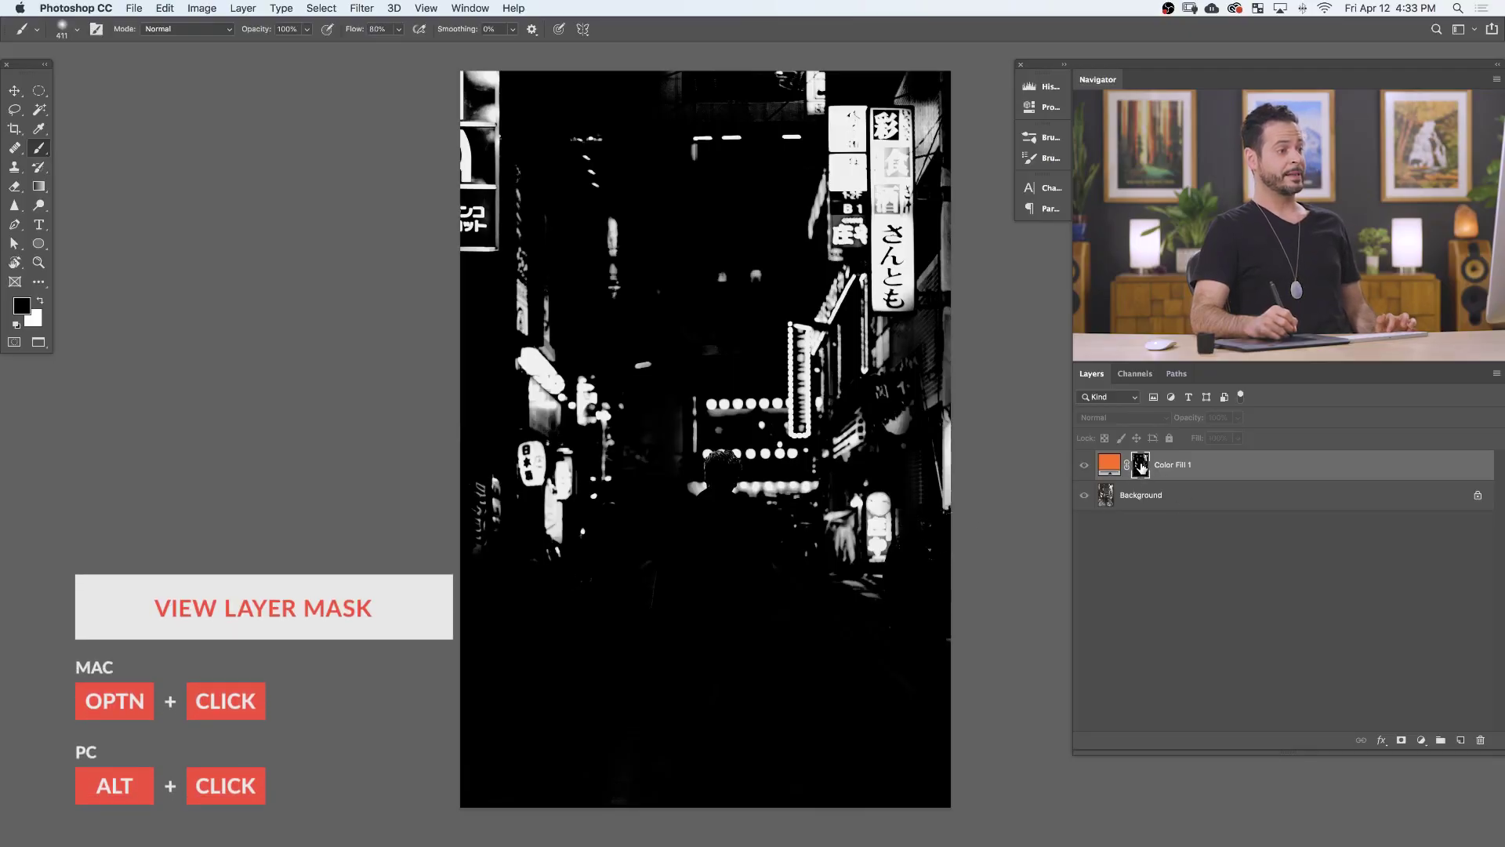
Return to the full-colour photo and toggle the orange fill to compare before and after
left_click(1140, 468, "alt")
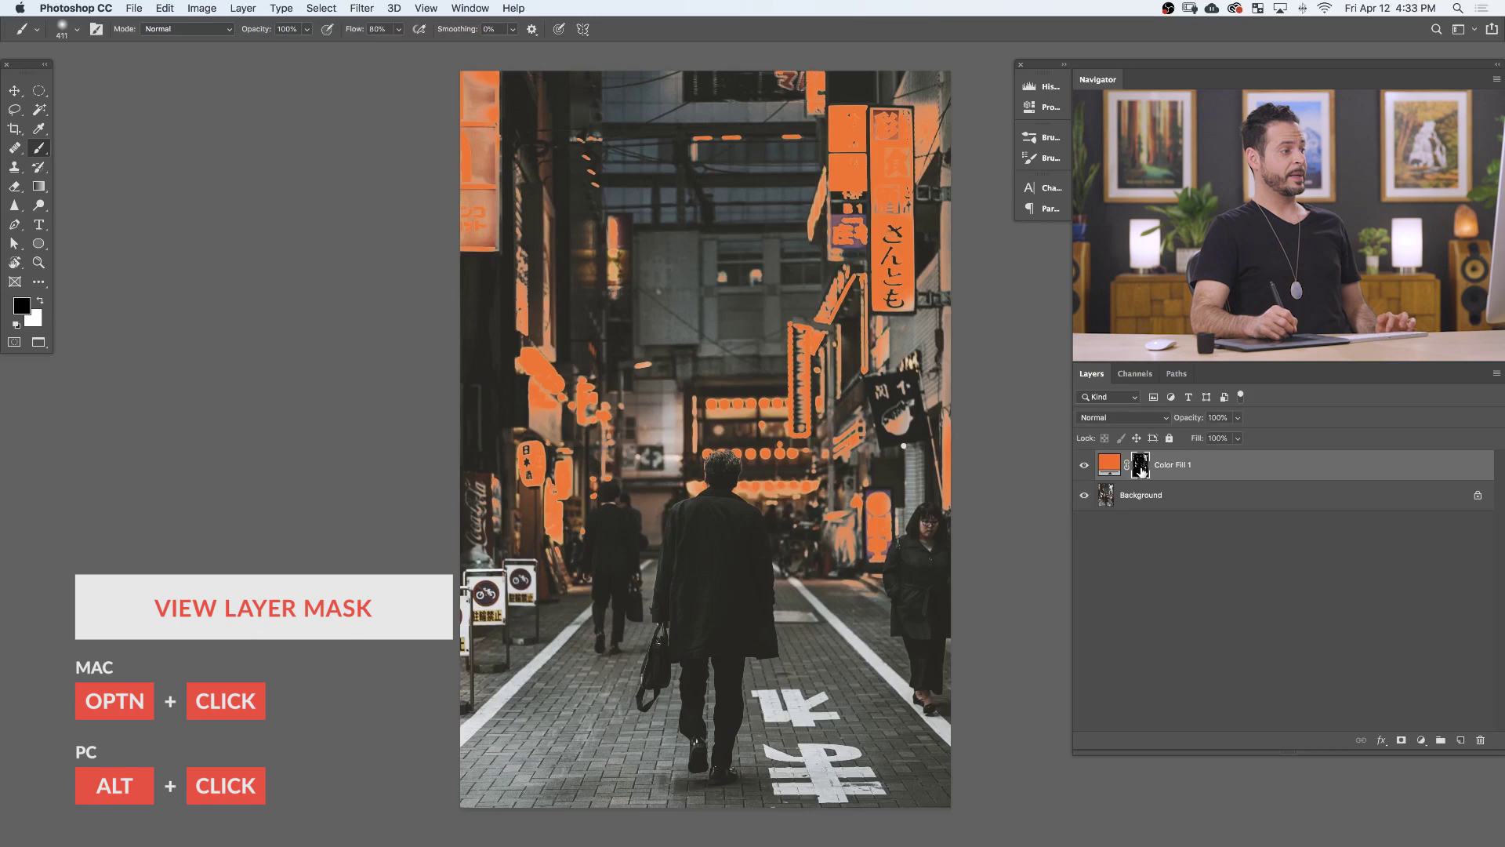
left_click(1083, 470)
left_click(1084, 470)
left_click(1084, 470)
left_click(1083, 471)
left_click(1081, 472)
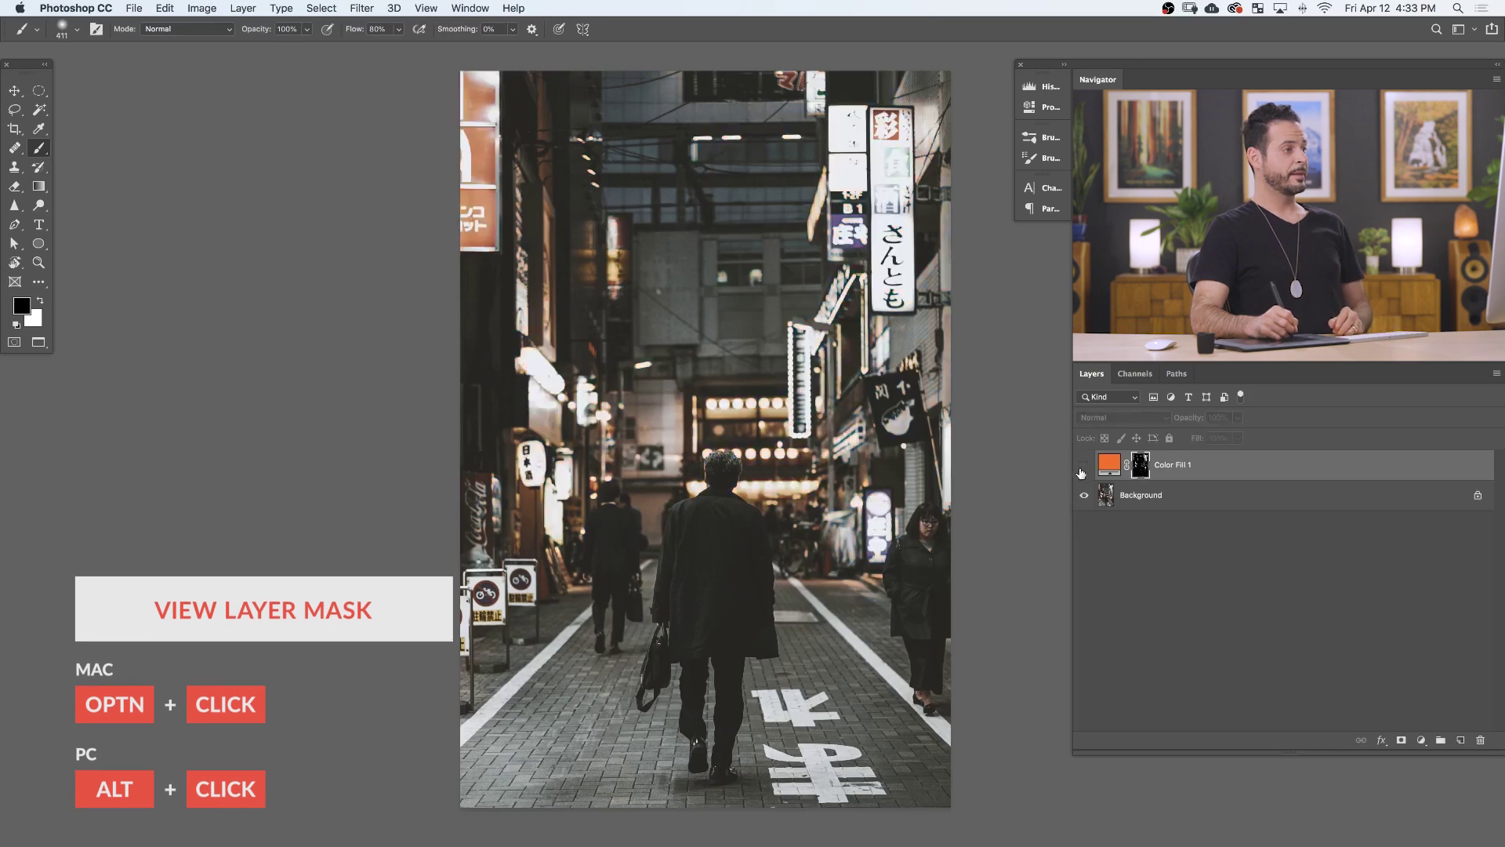
left_click(1082, 472)
left_click(1082, 472)
left_click(1082, 472)
left_click(1082, 471)
left_click(1082, 472)
left_click(1082, 472)
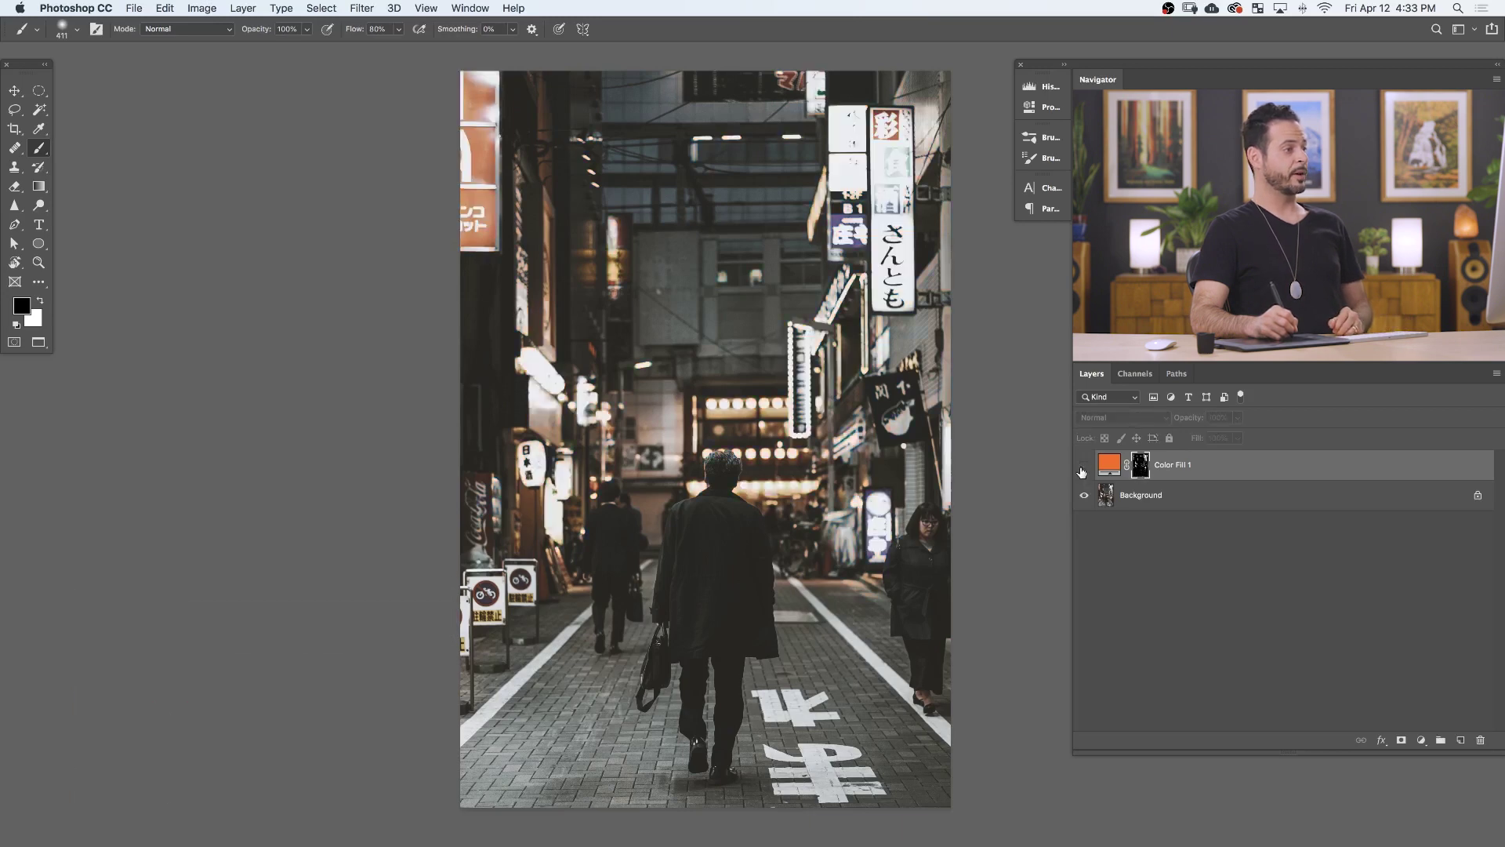
left_click(1082, 472)
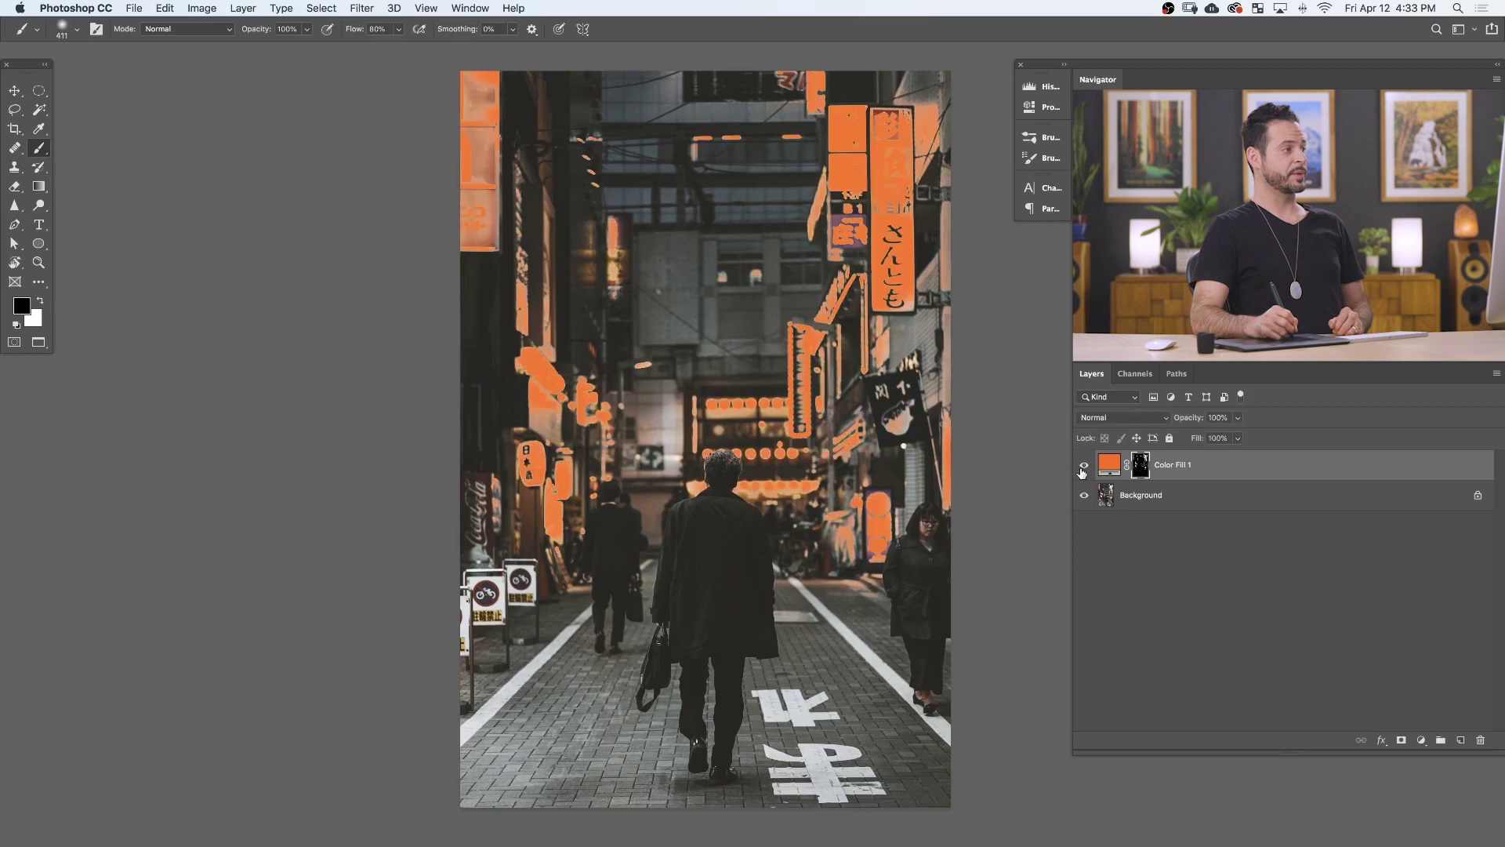
Set Color Fill 1's blend mode to Overlay and compare it on and off up close
left_click(1101, 419)
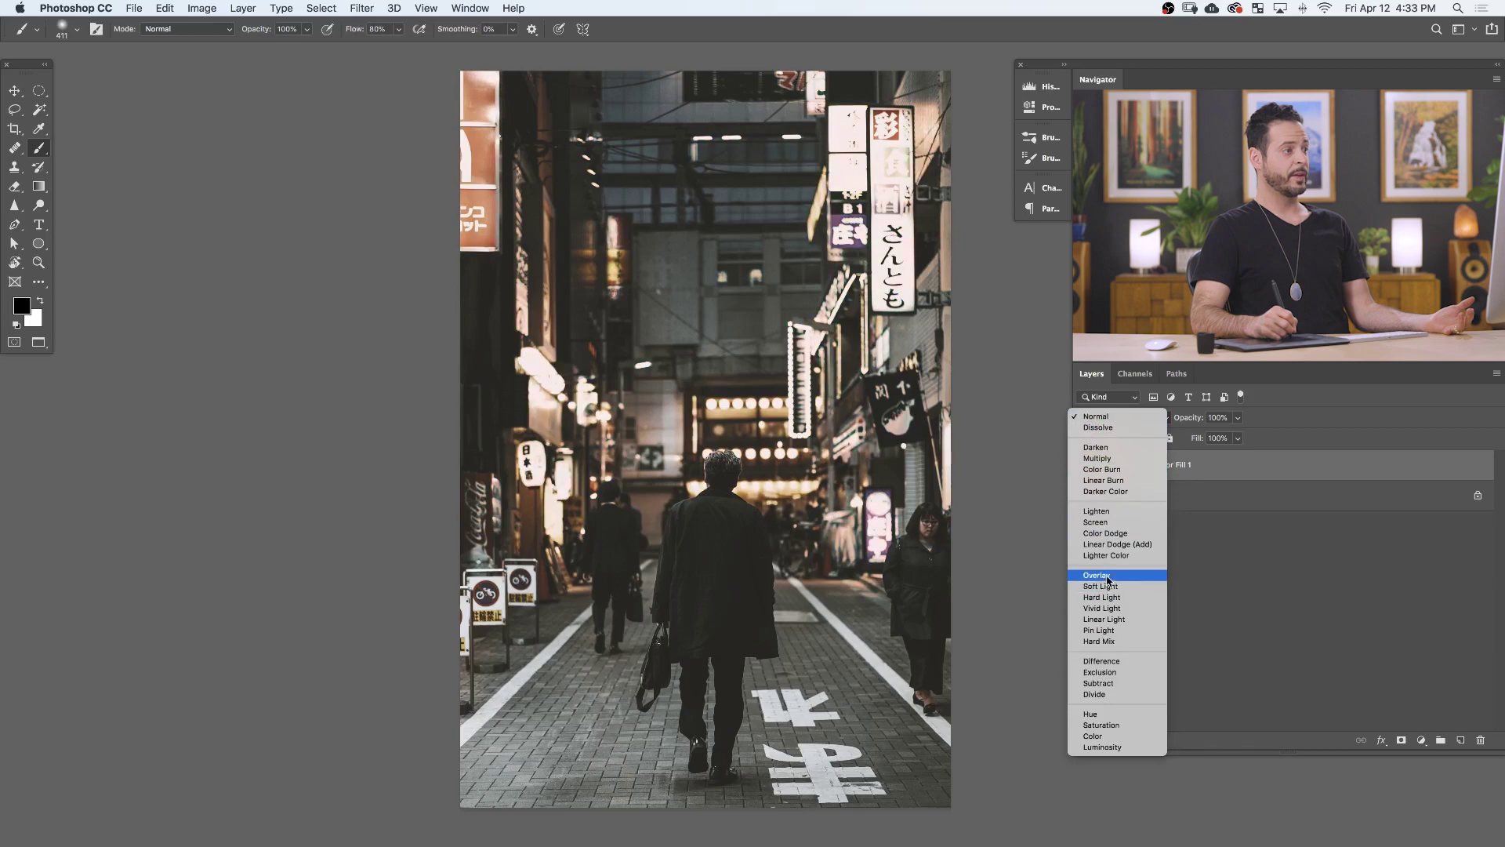
left_click(1097, 576)
left_click(1085, 468)
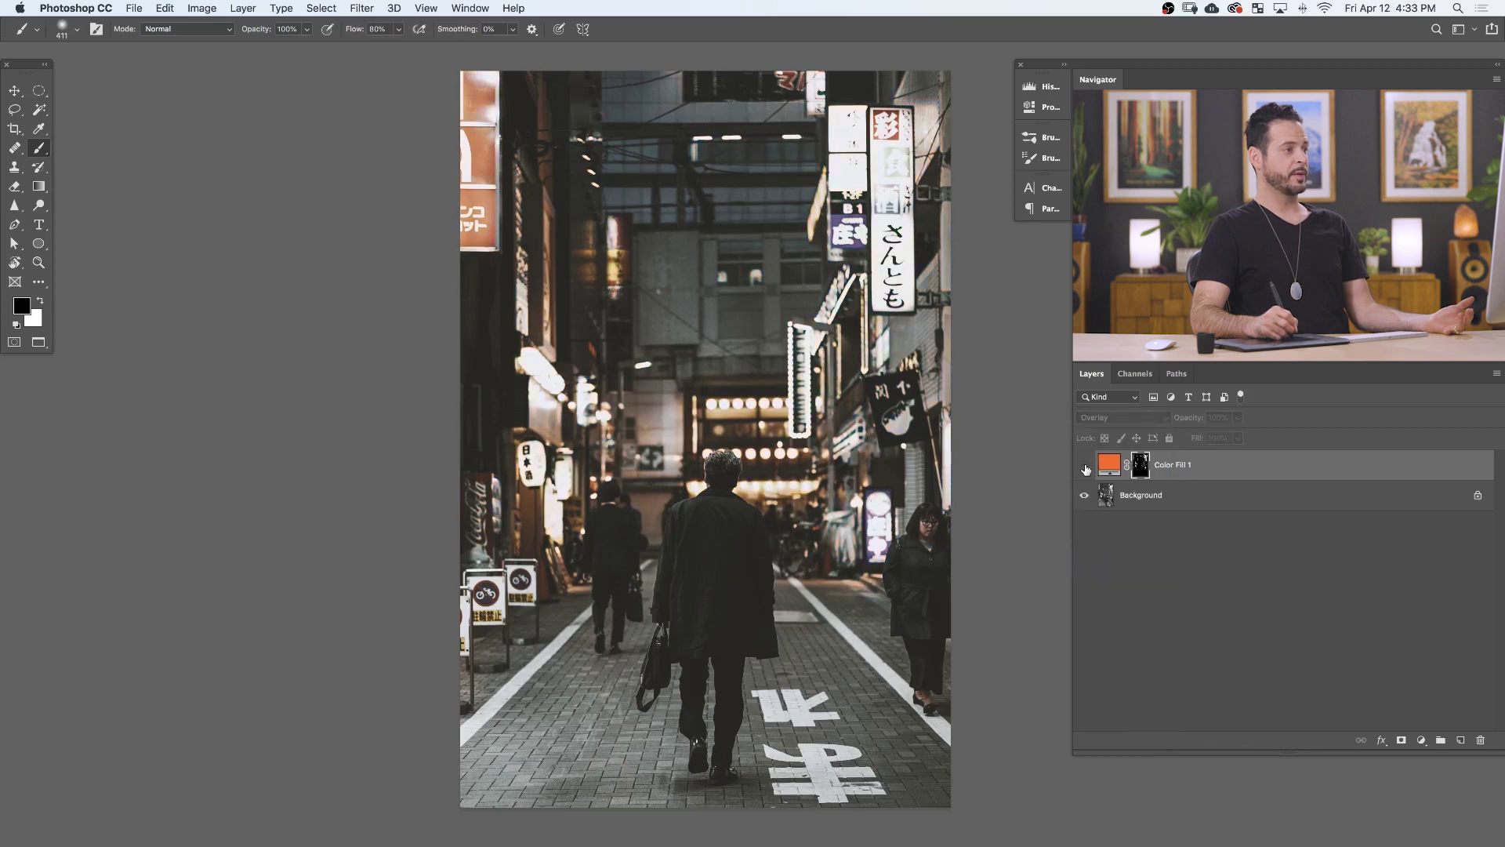
left_click(1084, 467)
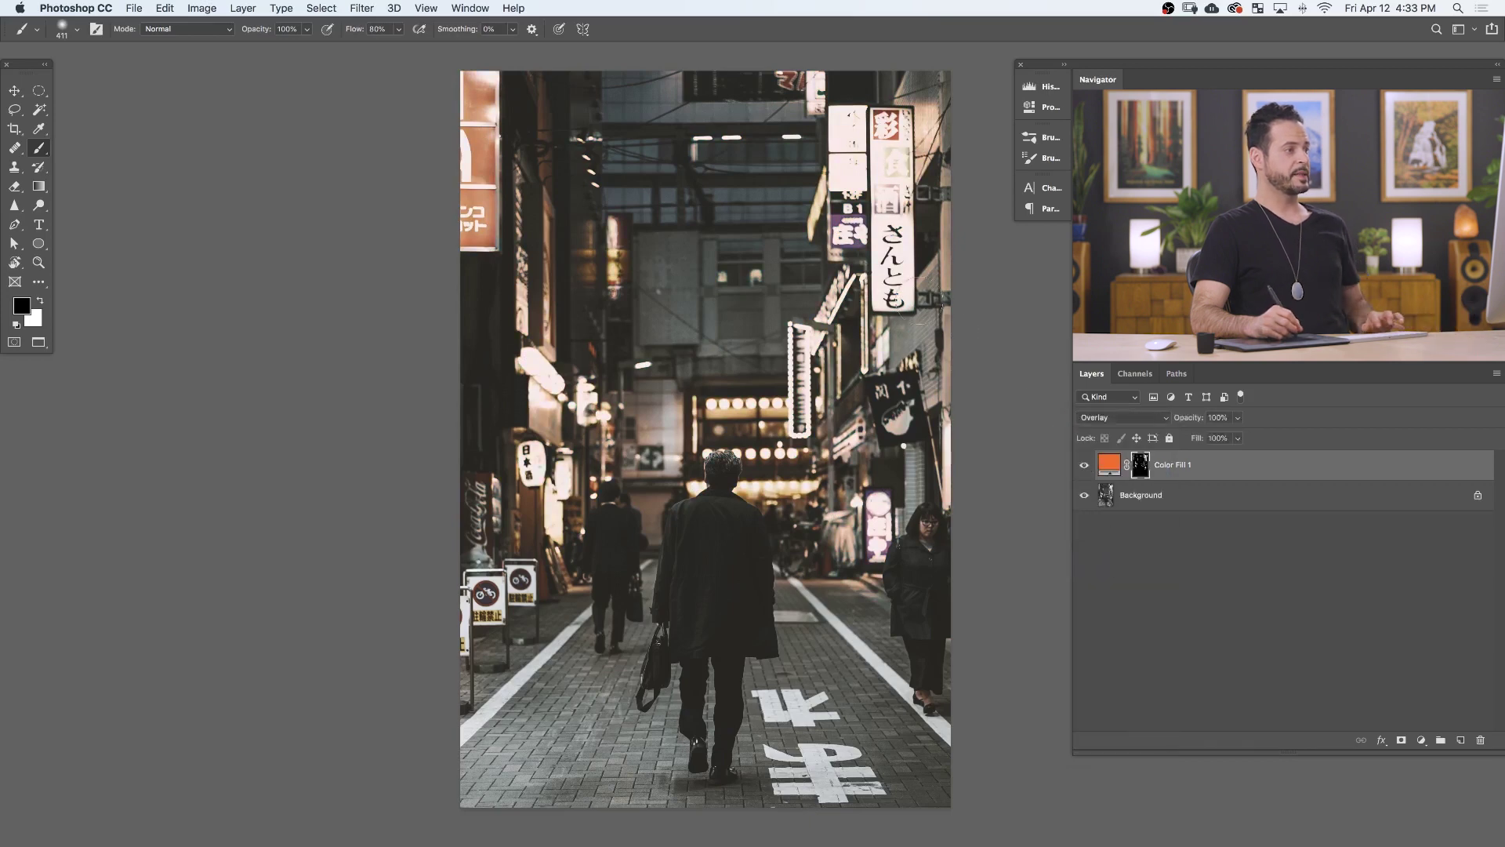
scroll(882, 240, "up", 5)
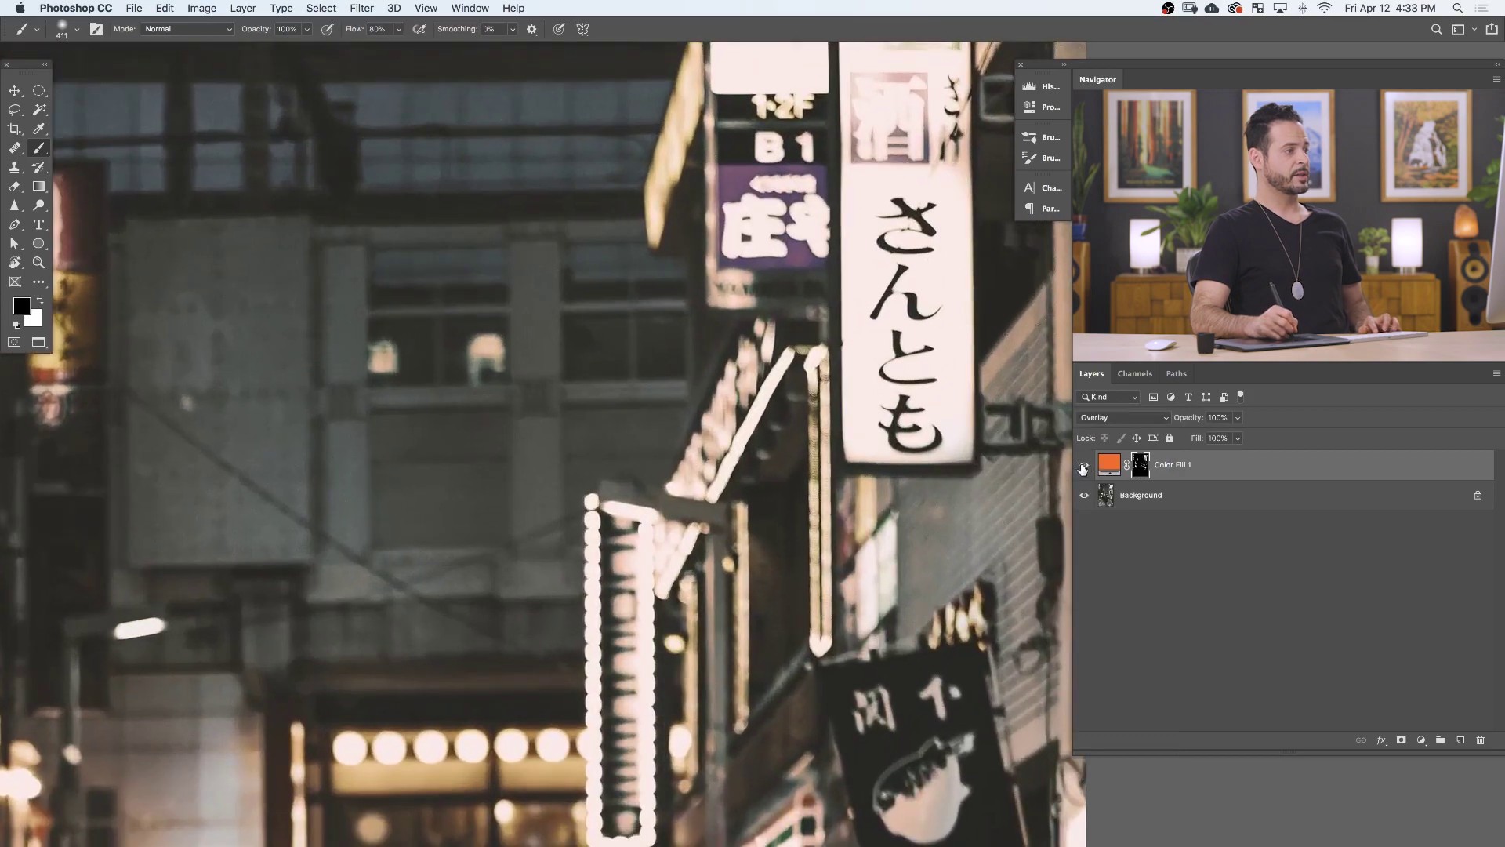
left_click(1084, 468)
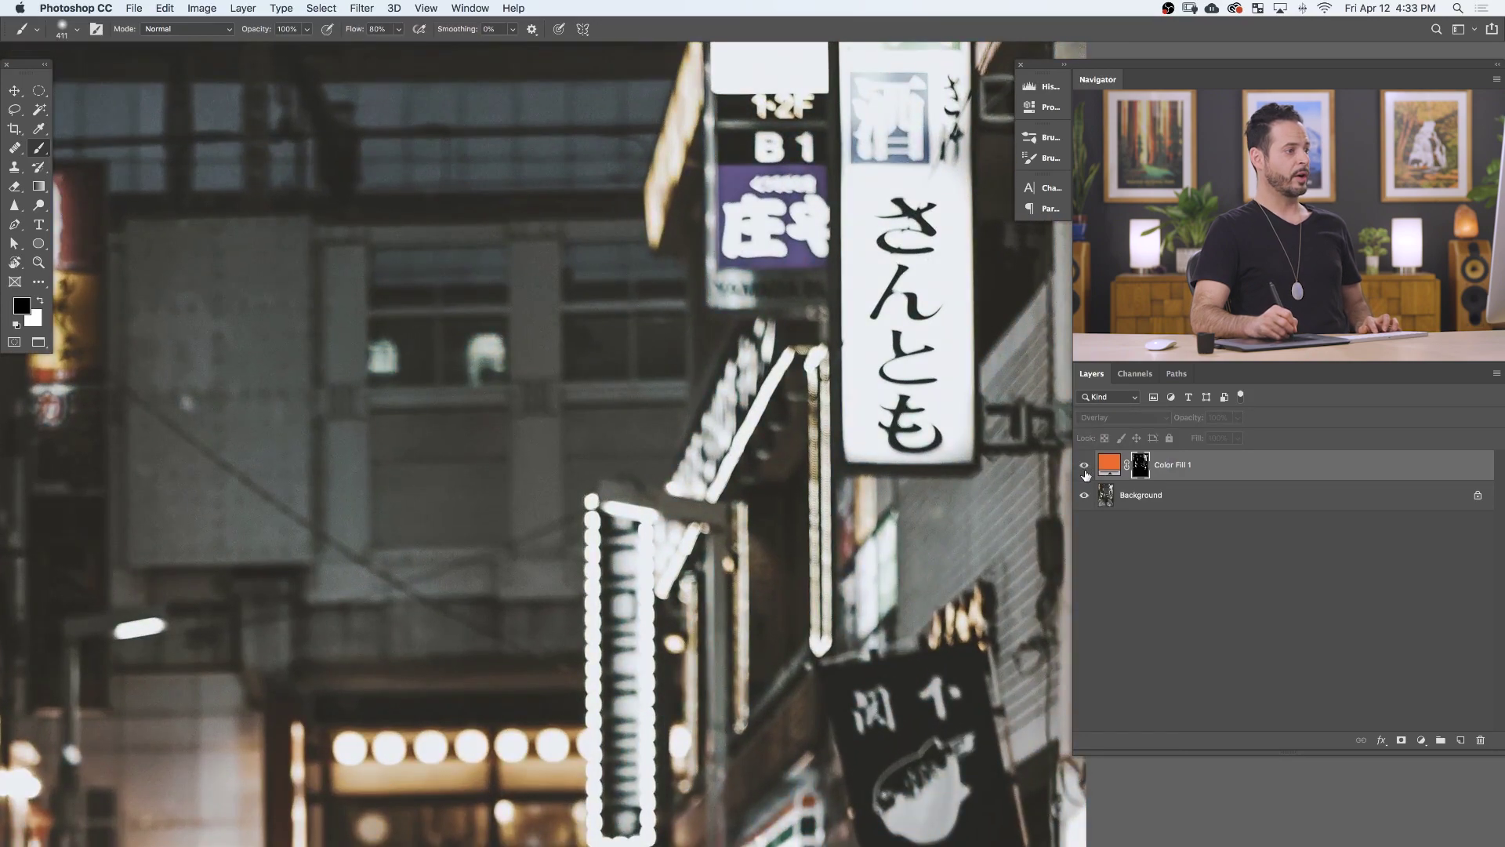
Try Screen blending on the fill and compare it with the fill hidden
left_click(1097, 418)
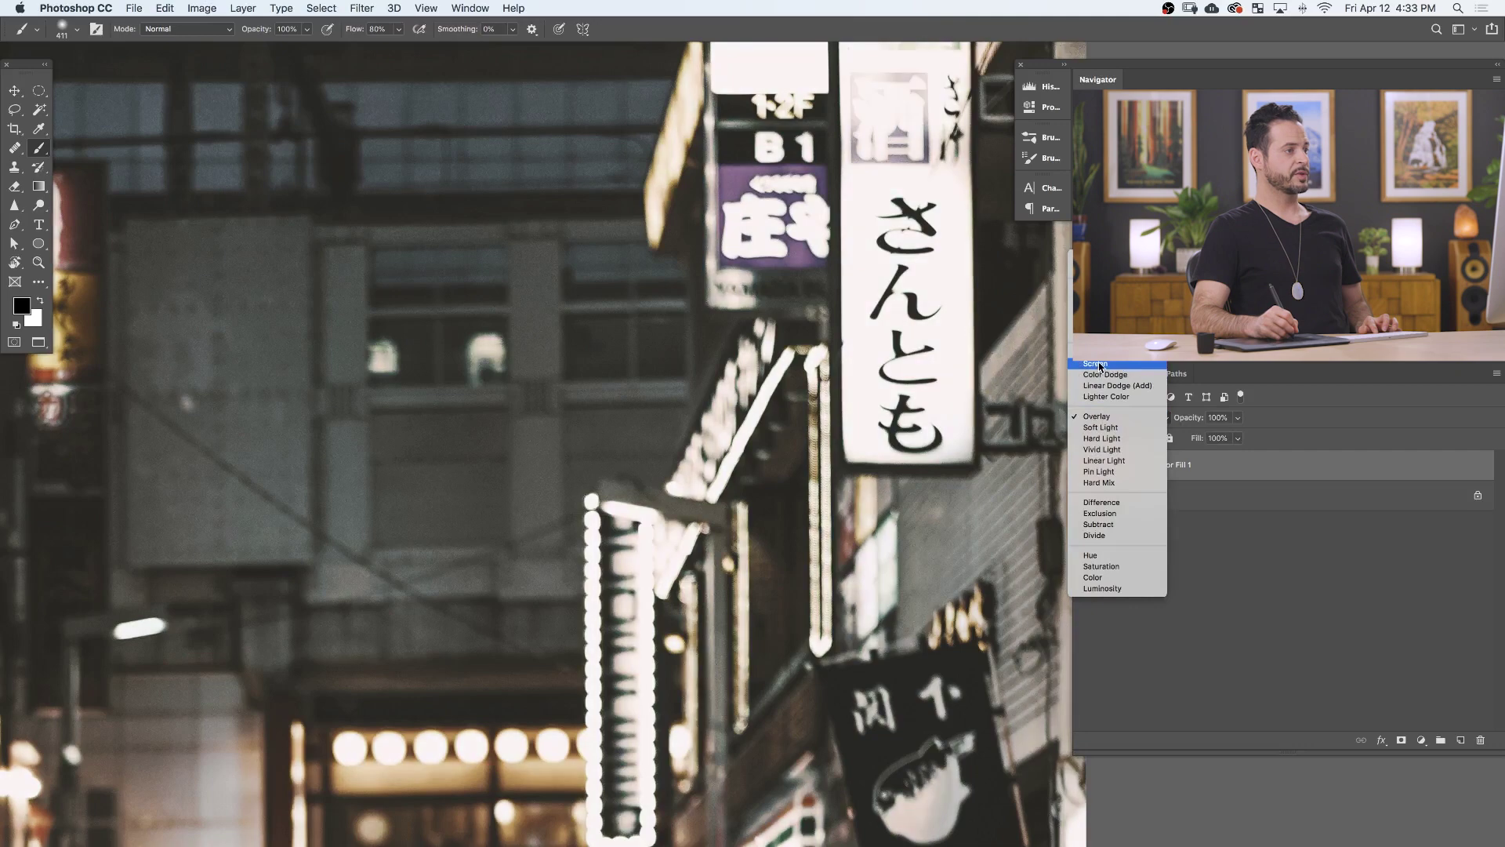
left_click(1102, 365)
left_click(1085, 468)
left_click(1085, 468)
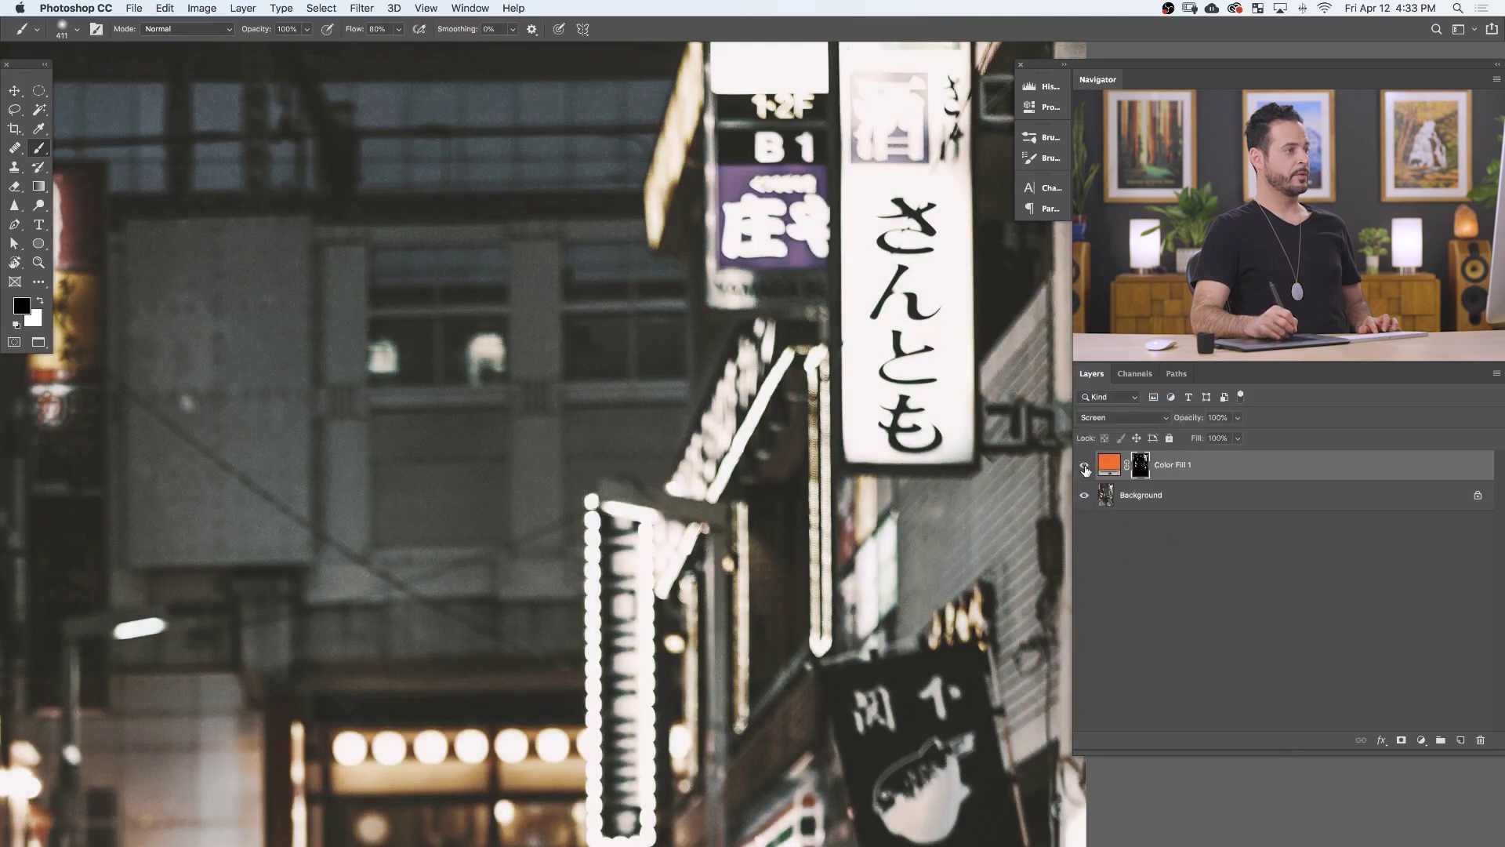
left_click(1085, 468)
left_click(1085, 468)
left_click(1085, 468)
left_click(1085, 468)
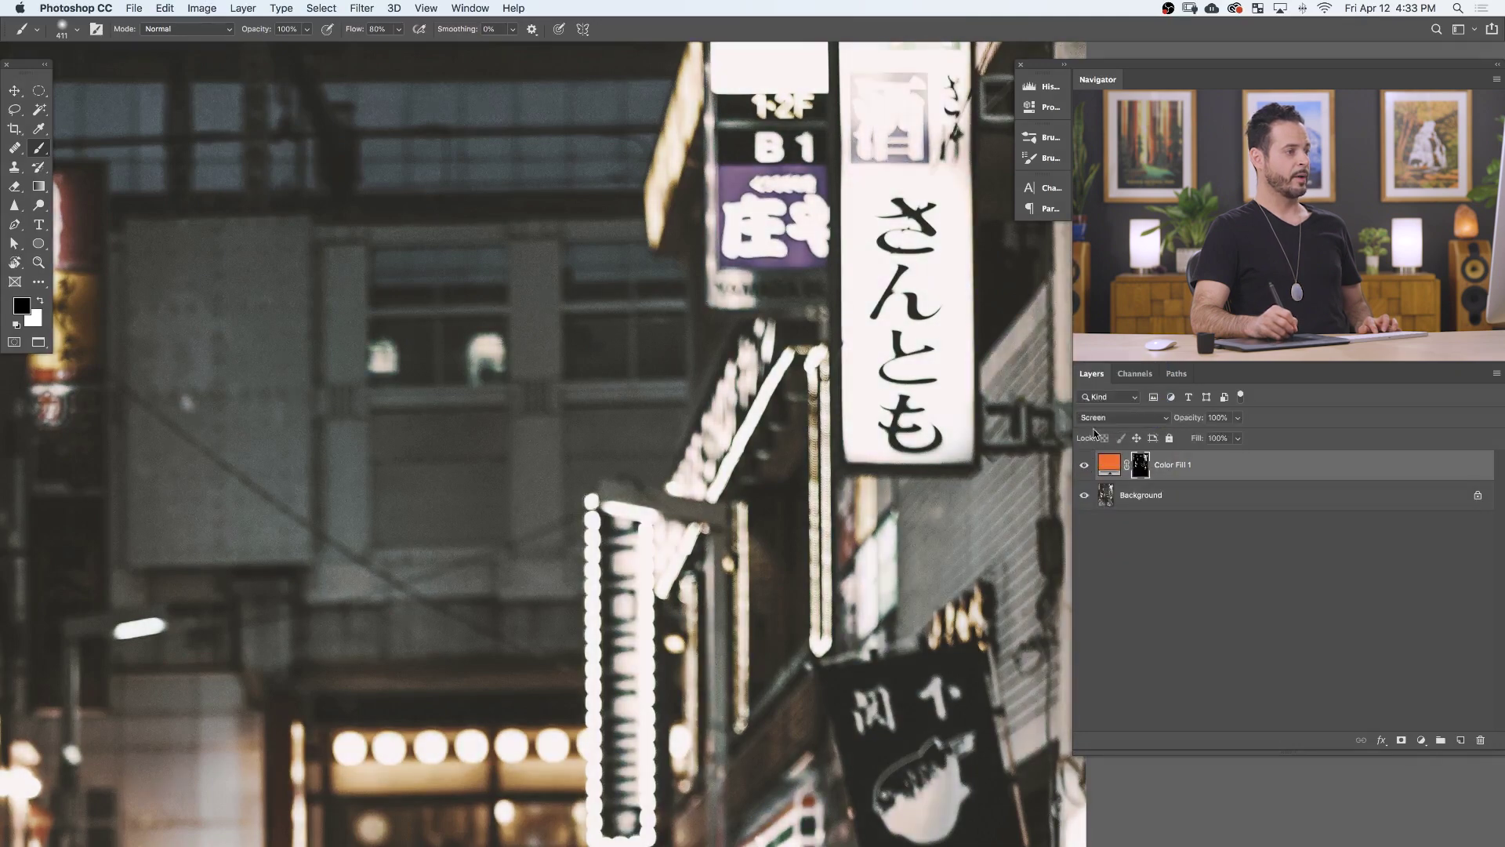
Switch the fill back to Overlay and zoom out to the whole photo
left_click(1098, 417)
left_click(1096, 469)
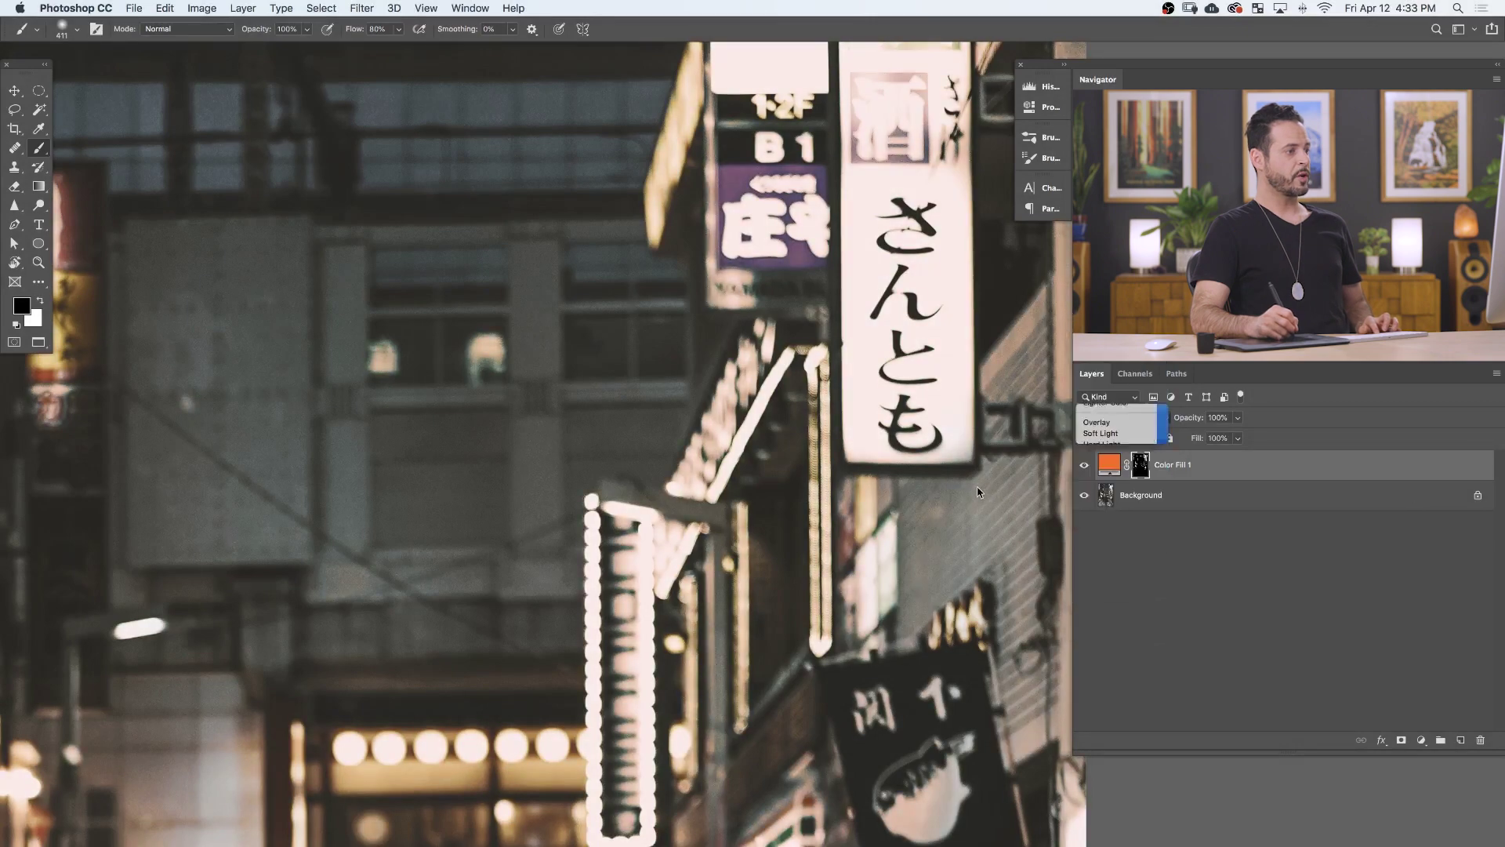
left_click_drag(980, 490, 847, 420)
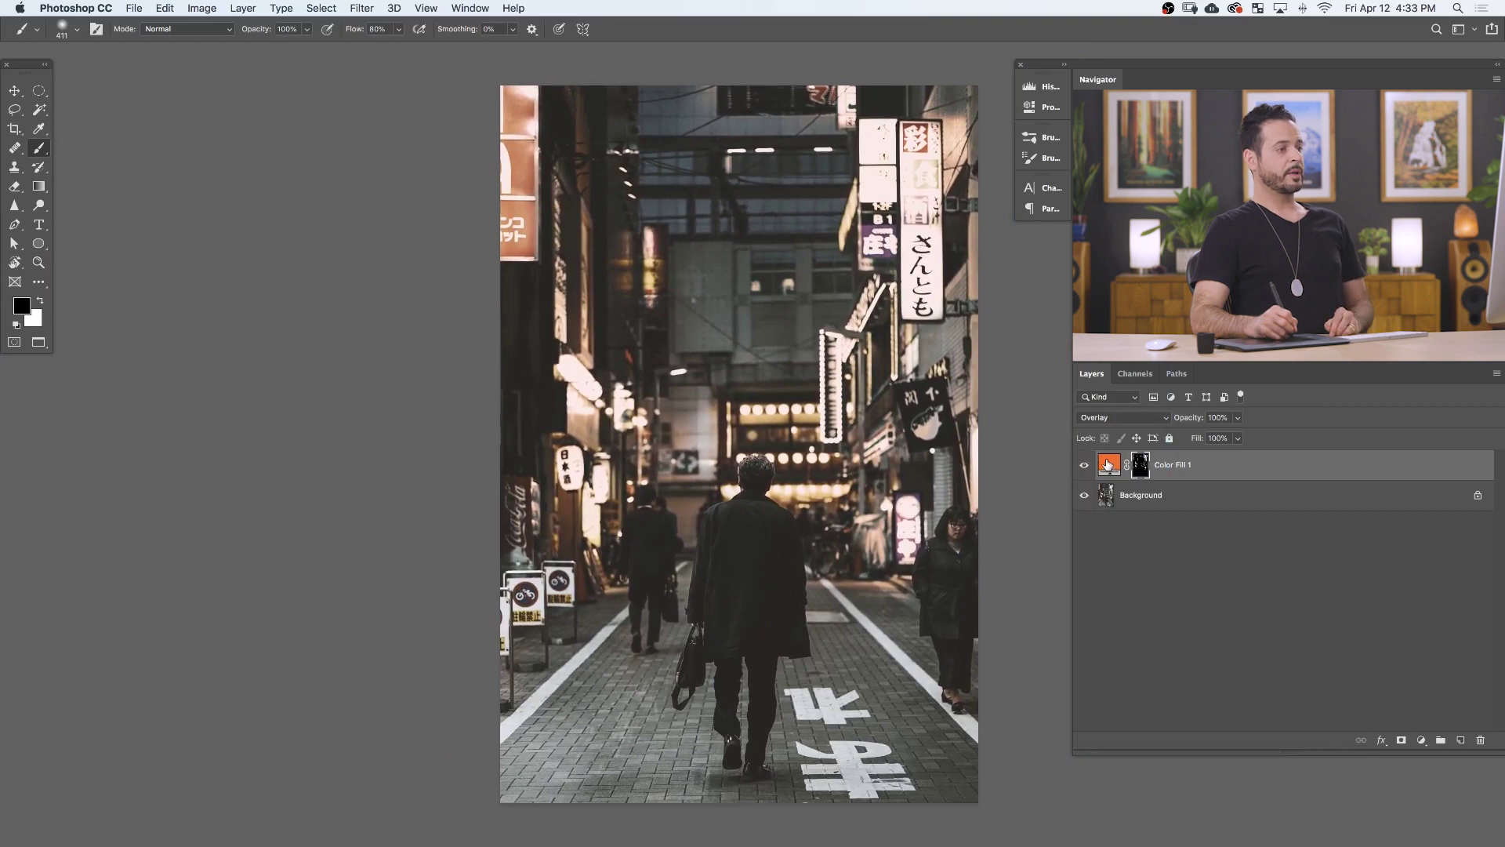
Recolour the Color Fill 1 layer to fully saturated blue #0012ff in the Color Picker
double_click(1108, 465)
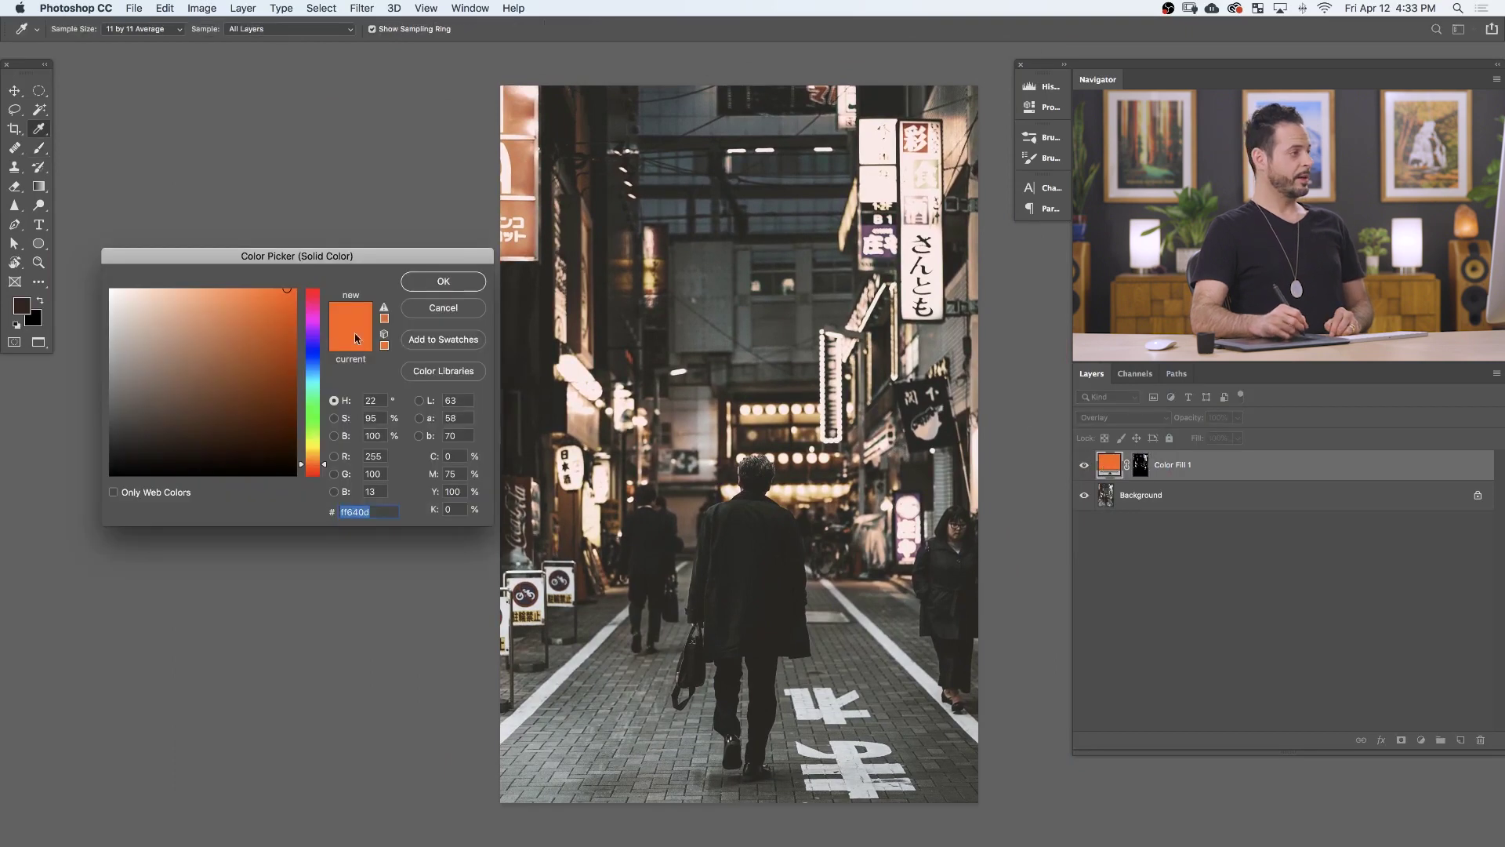
left_click_drag(319, 468, 318, 276)
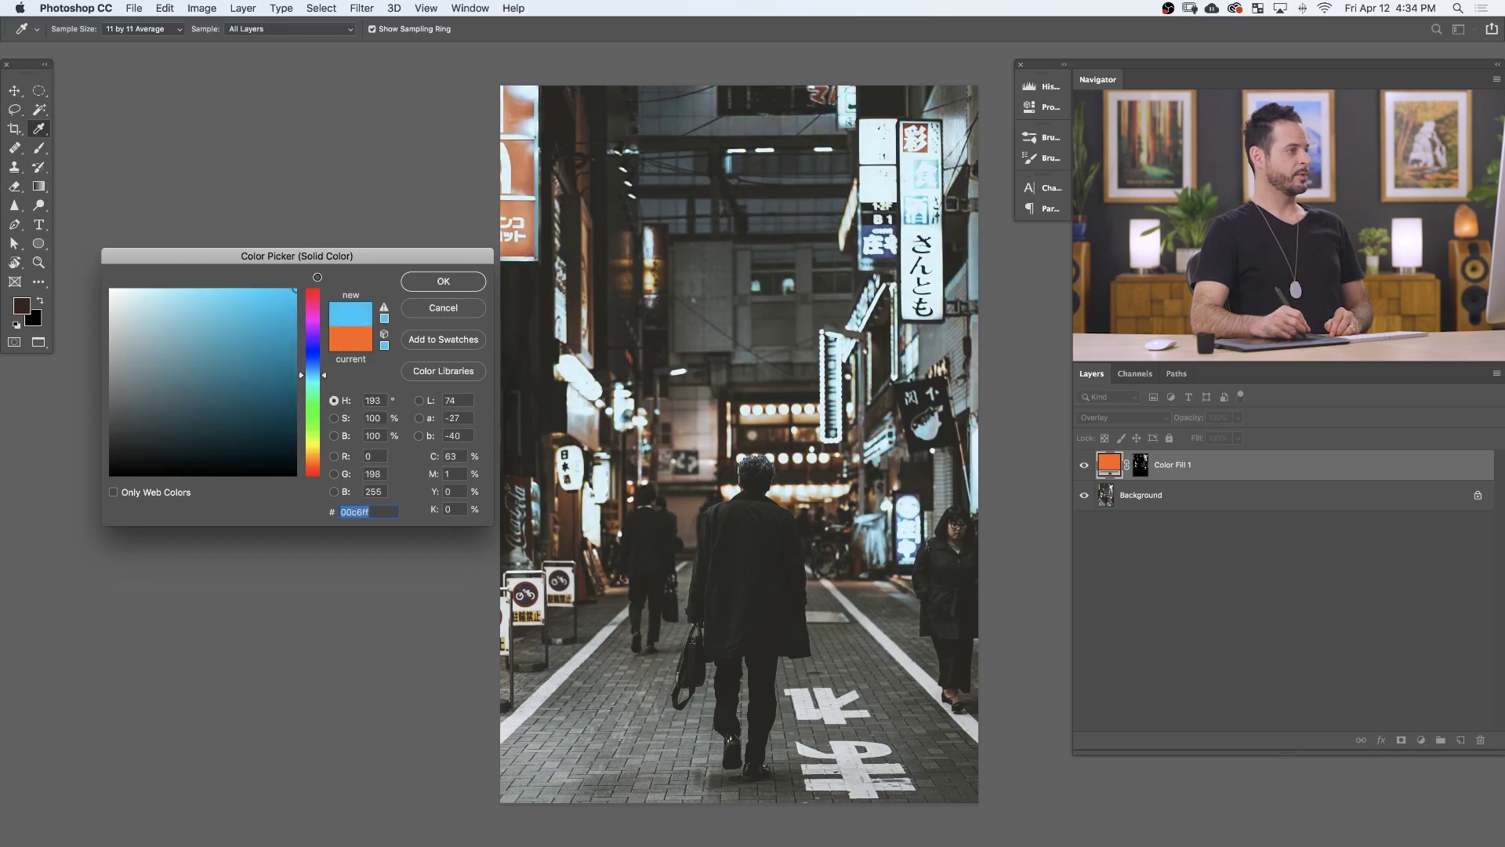
left_click_drag(319, 381, 592, 363)
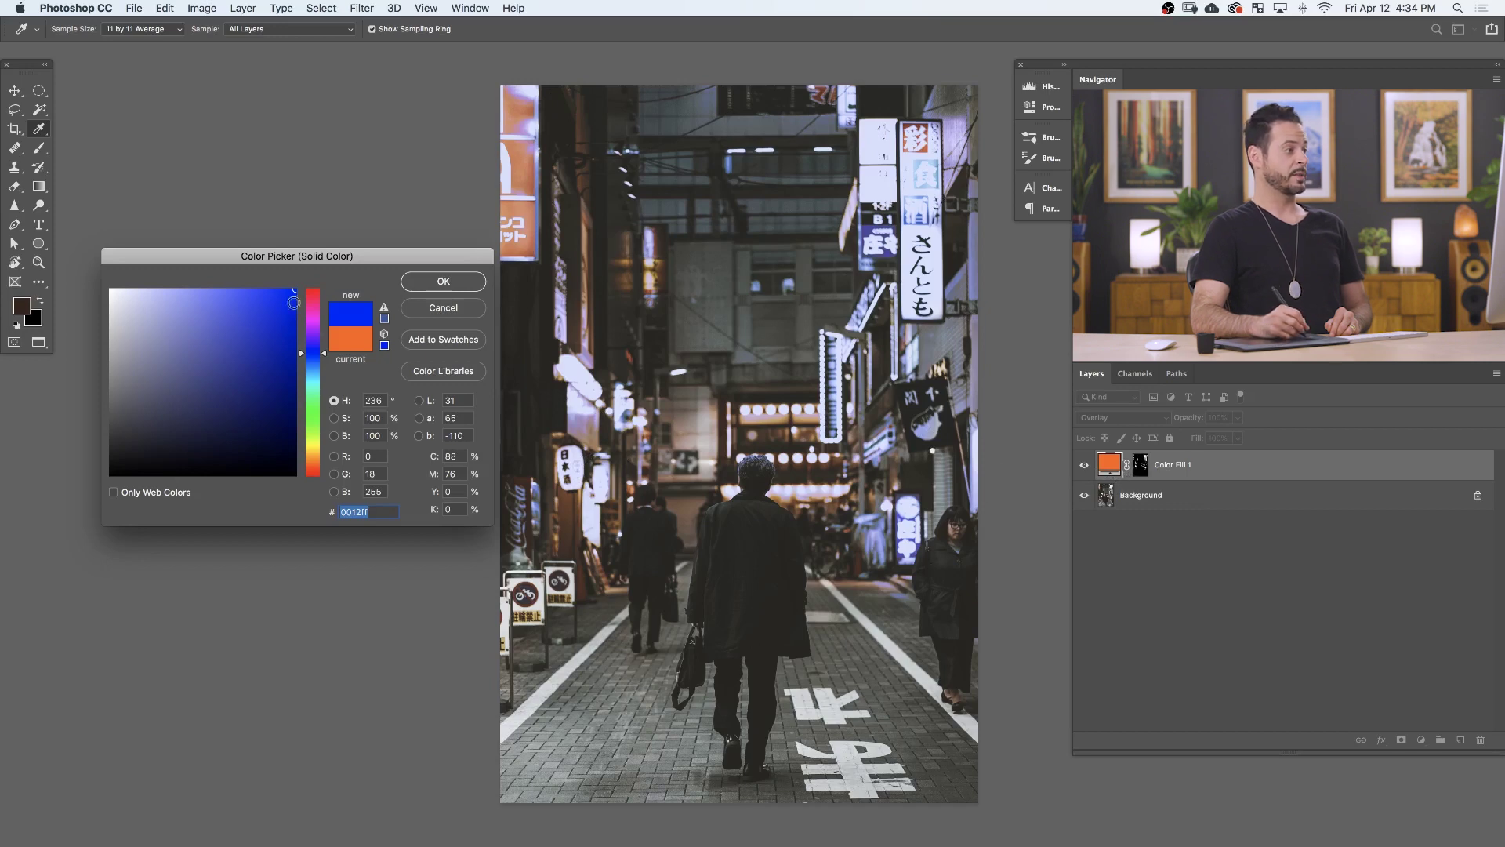
left_click_drag(283, 331, 321, 255)
left_click(463, 282)
Accept the blue fill colour and compare the street photo with and without the blue fill
key("b")
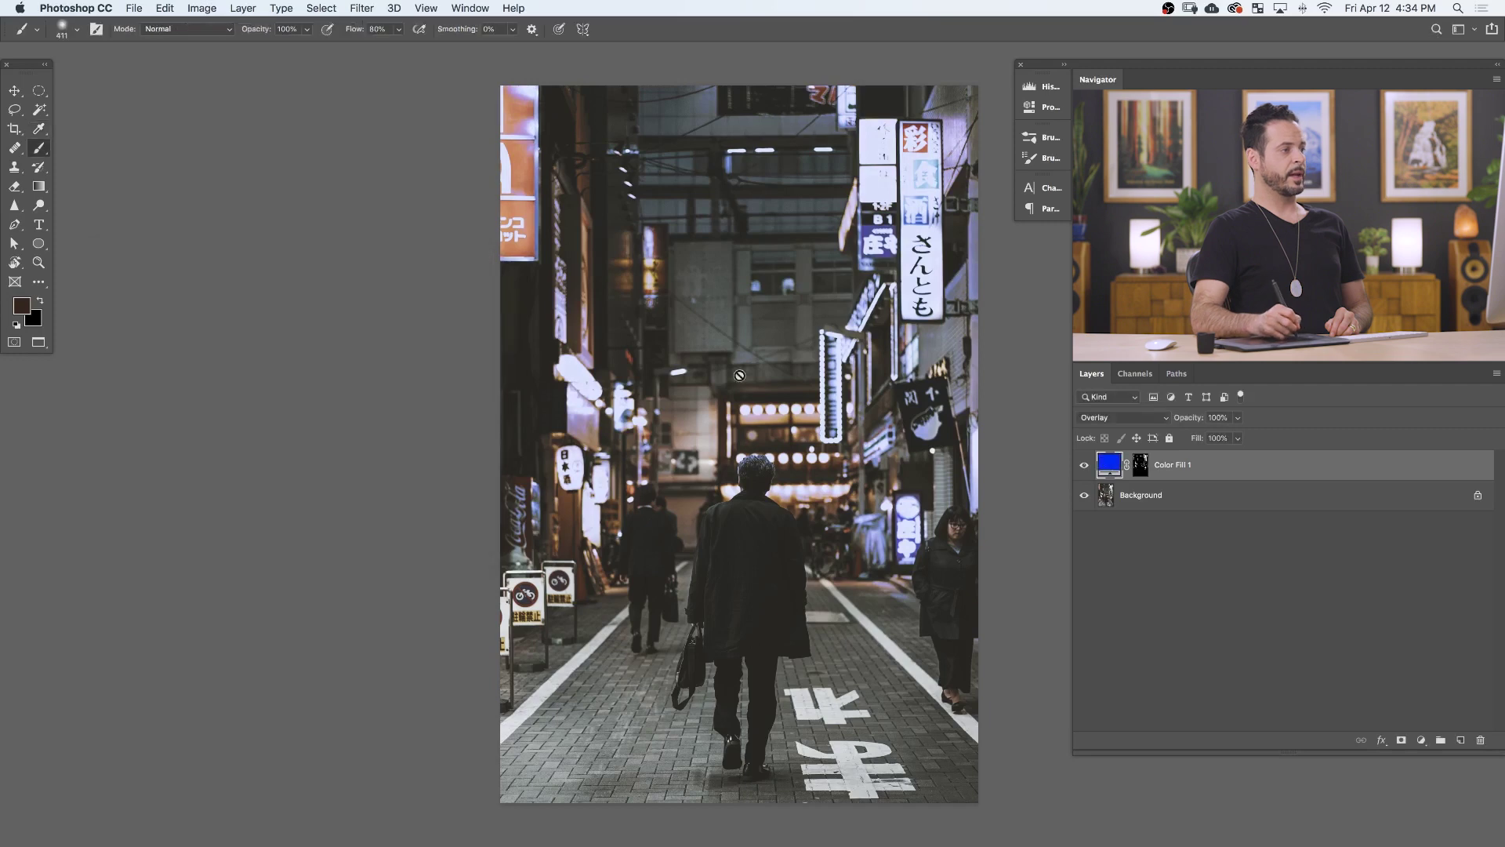
left_click(1084, 466)
left_click(1085, 465)
left_click(1085, 465)
left_click(1085, 466)
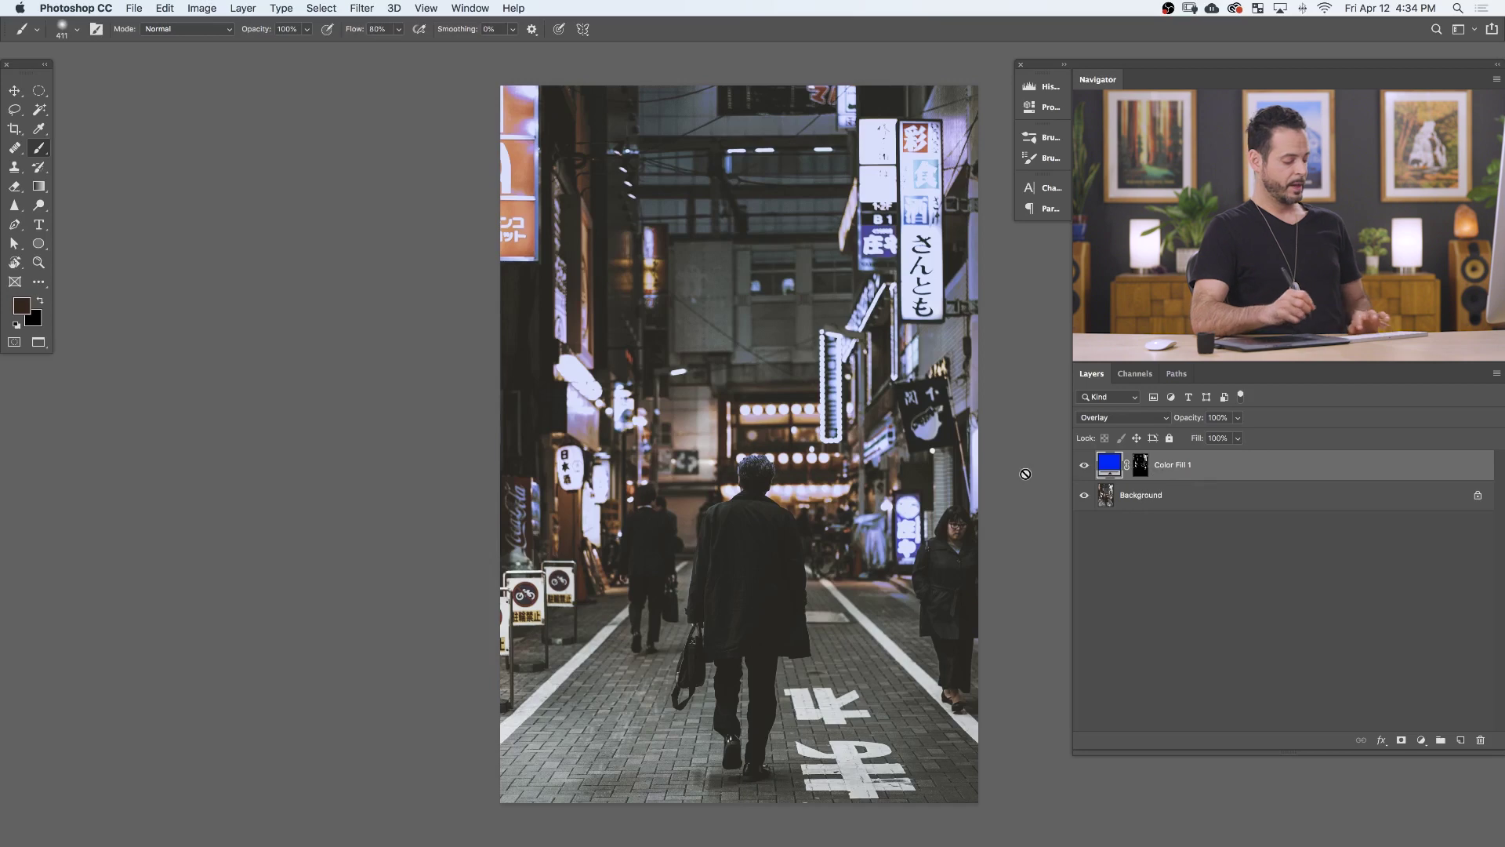
Duplicate the blue fill layer as Color Fill 1 copy and set the copy to Screen blending
key("super+j")
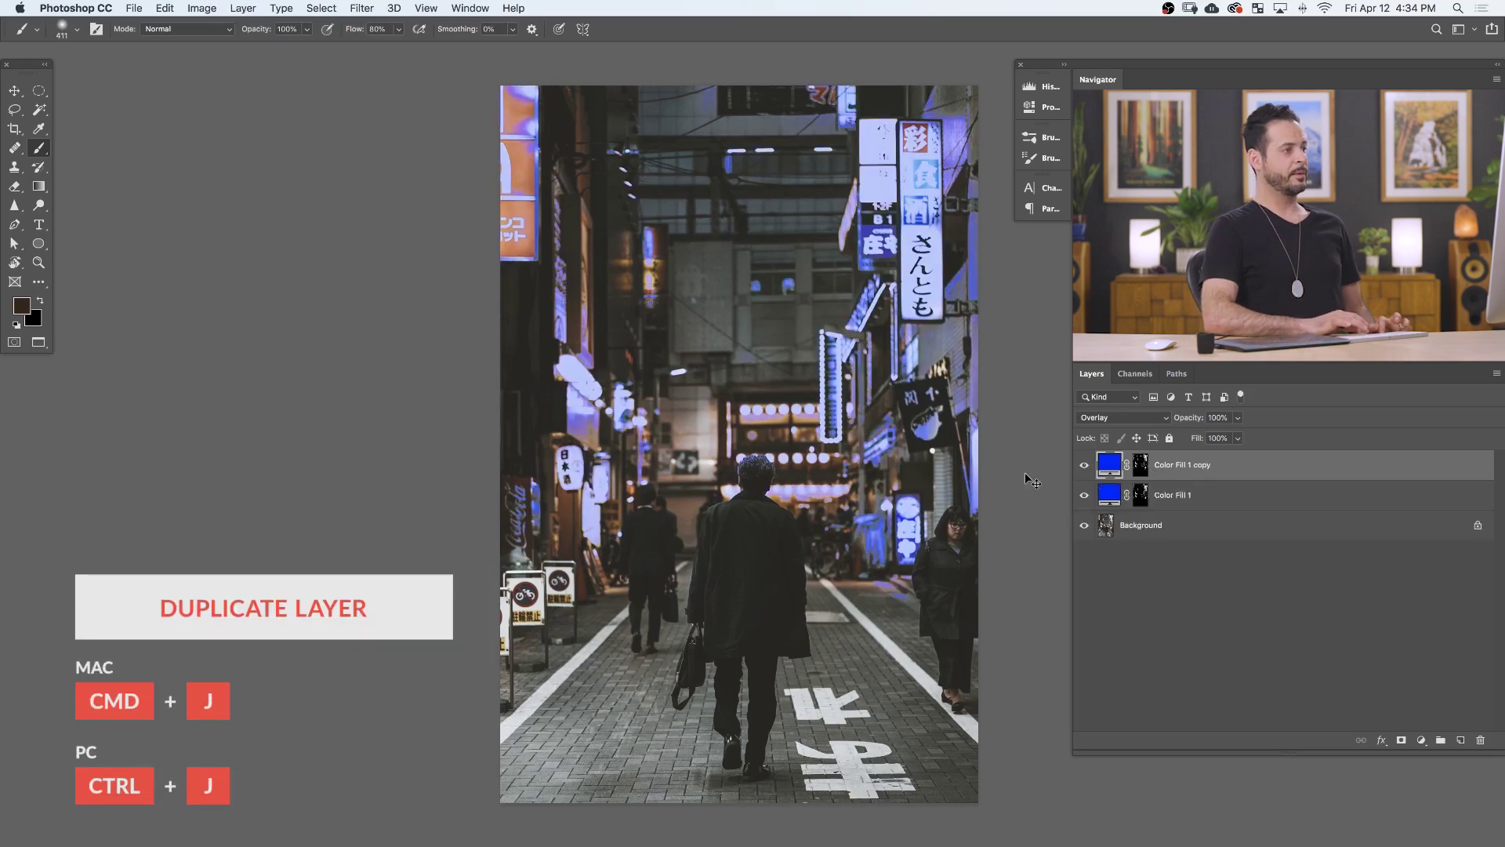
left_click(1084, 467)
left_click(1084, 467)
left_click(1084, 467)
left_click(1084, 468)
left_click(1085, 469)
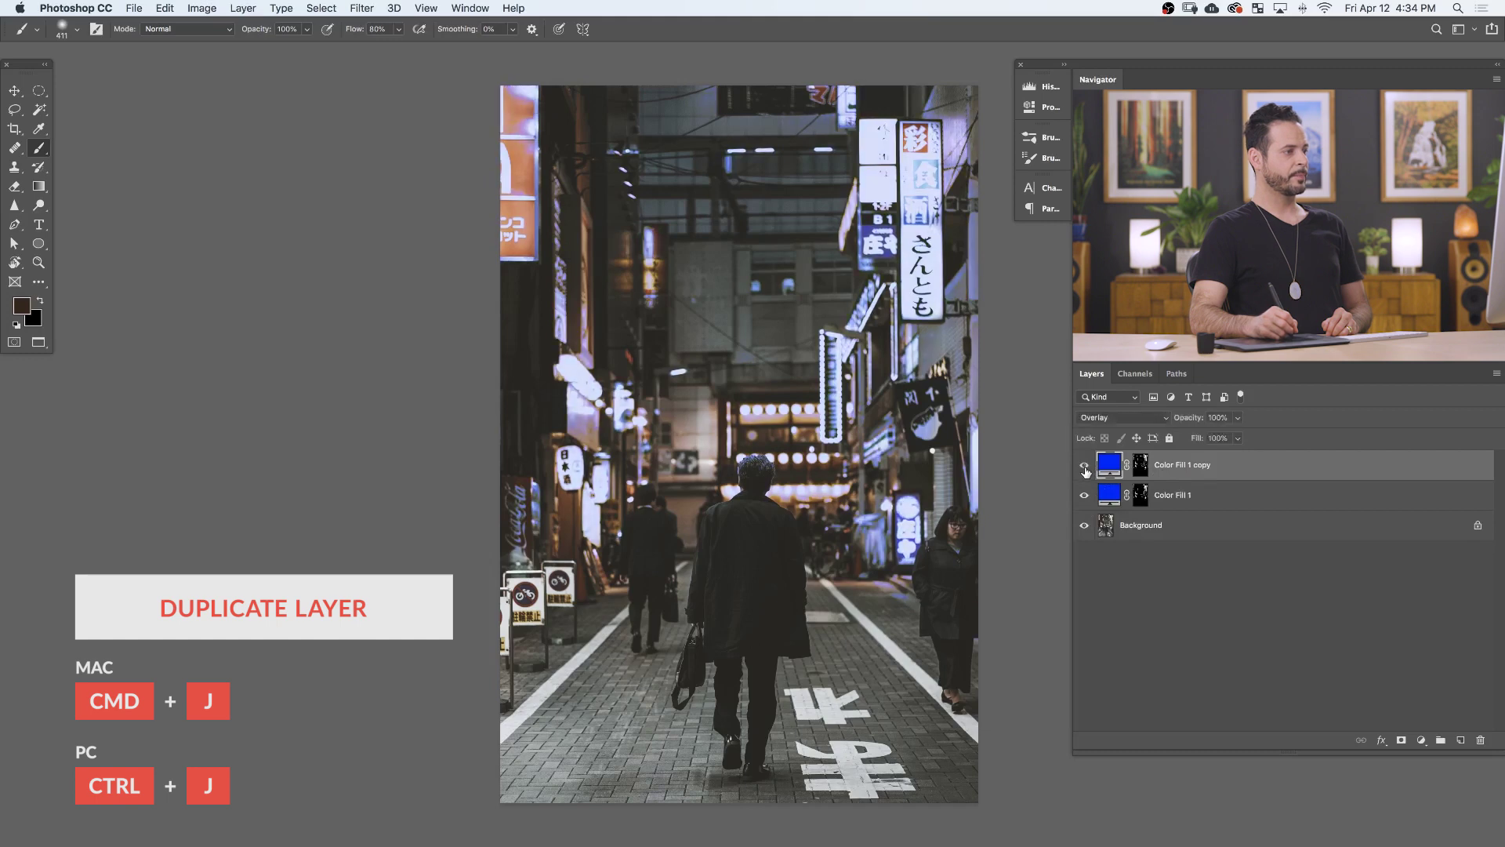
left_click(1085, 469)
left_click(1109, 418)
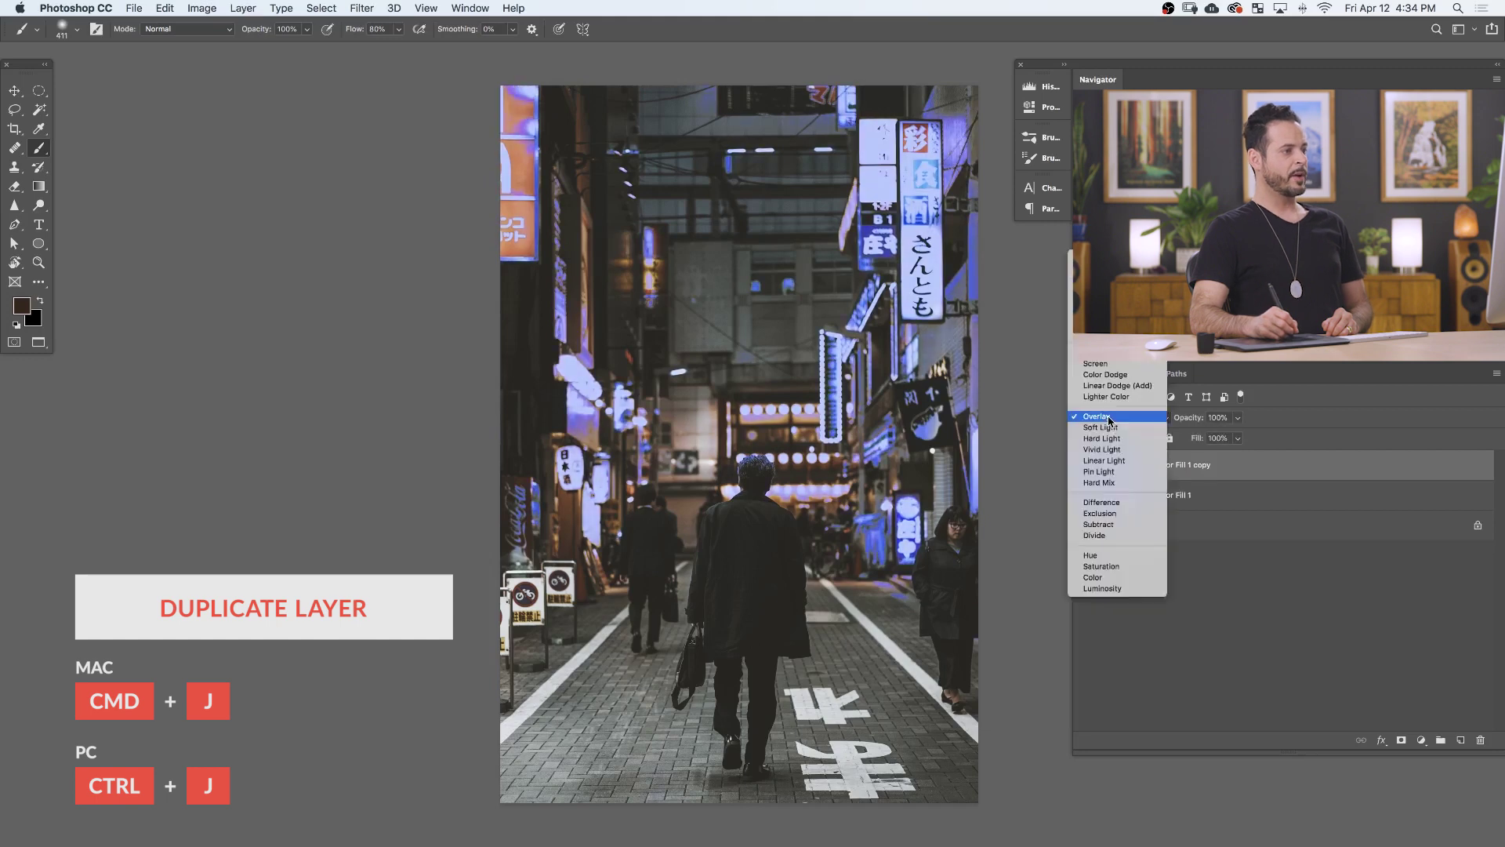
left_click(1095, 364)
left_click(1084, 467)
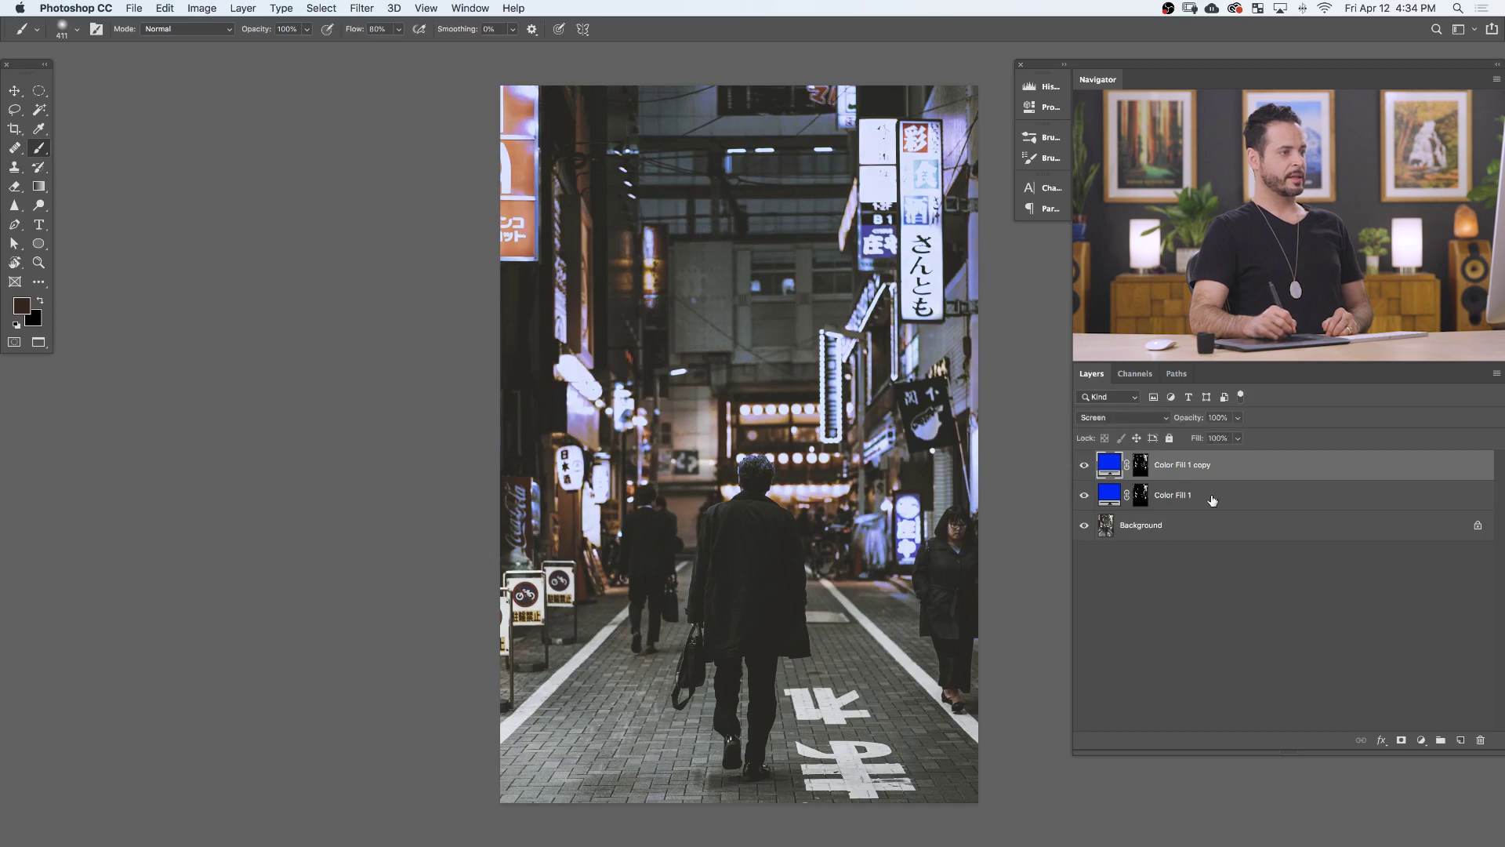
Switch the original Color Fill 1 to Overlay blending and compare it against the plain photo
left_click(1212, 499)
left_click(1109, 418)
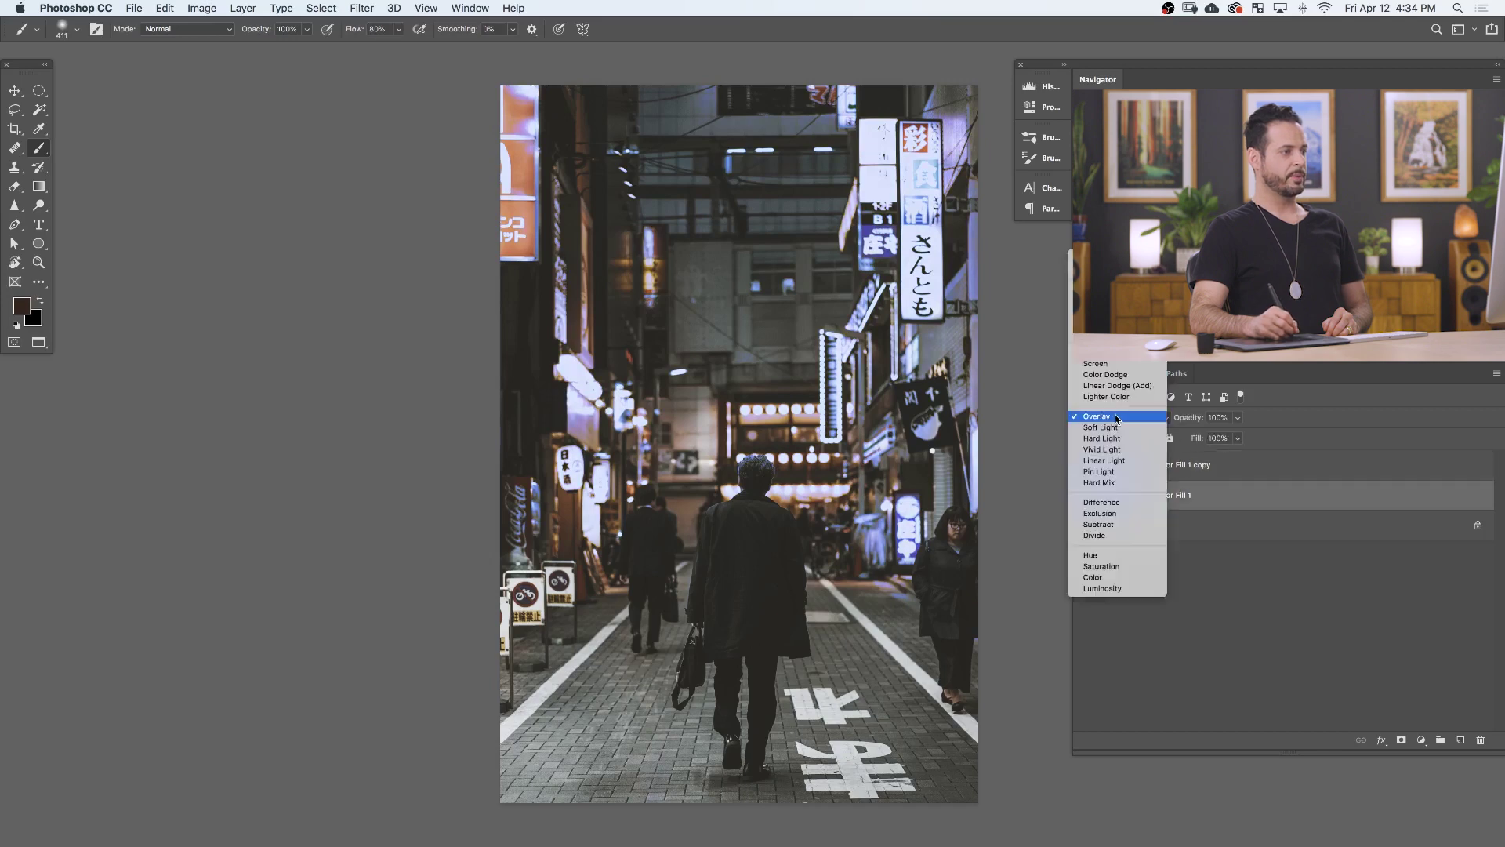
left_click(1110, 365)
left_click(1085, 495)
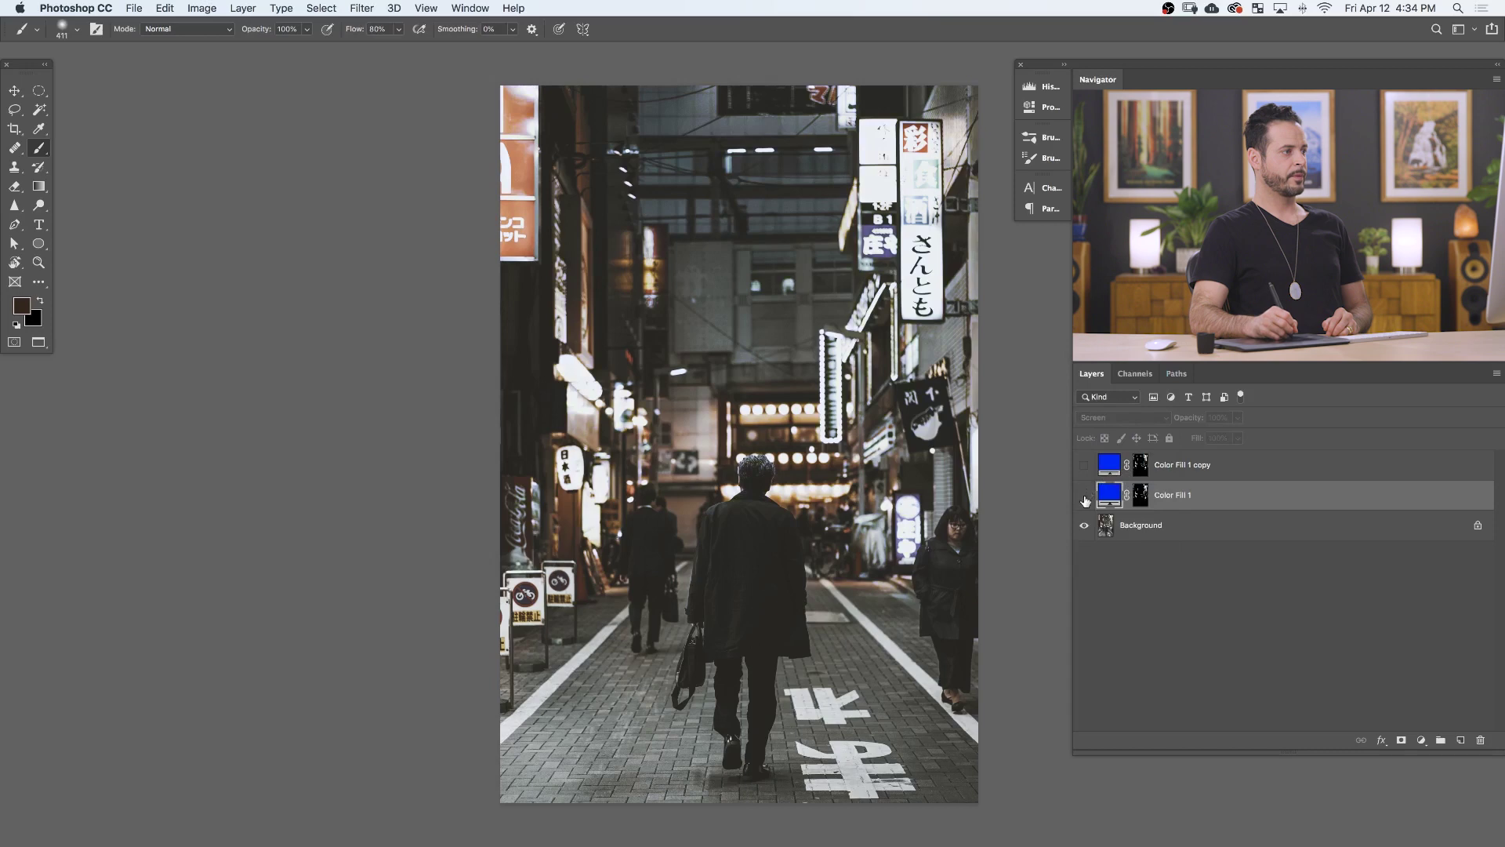
left_click(1125, 417)
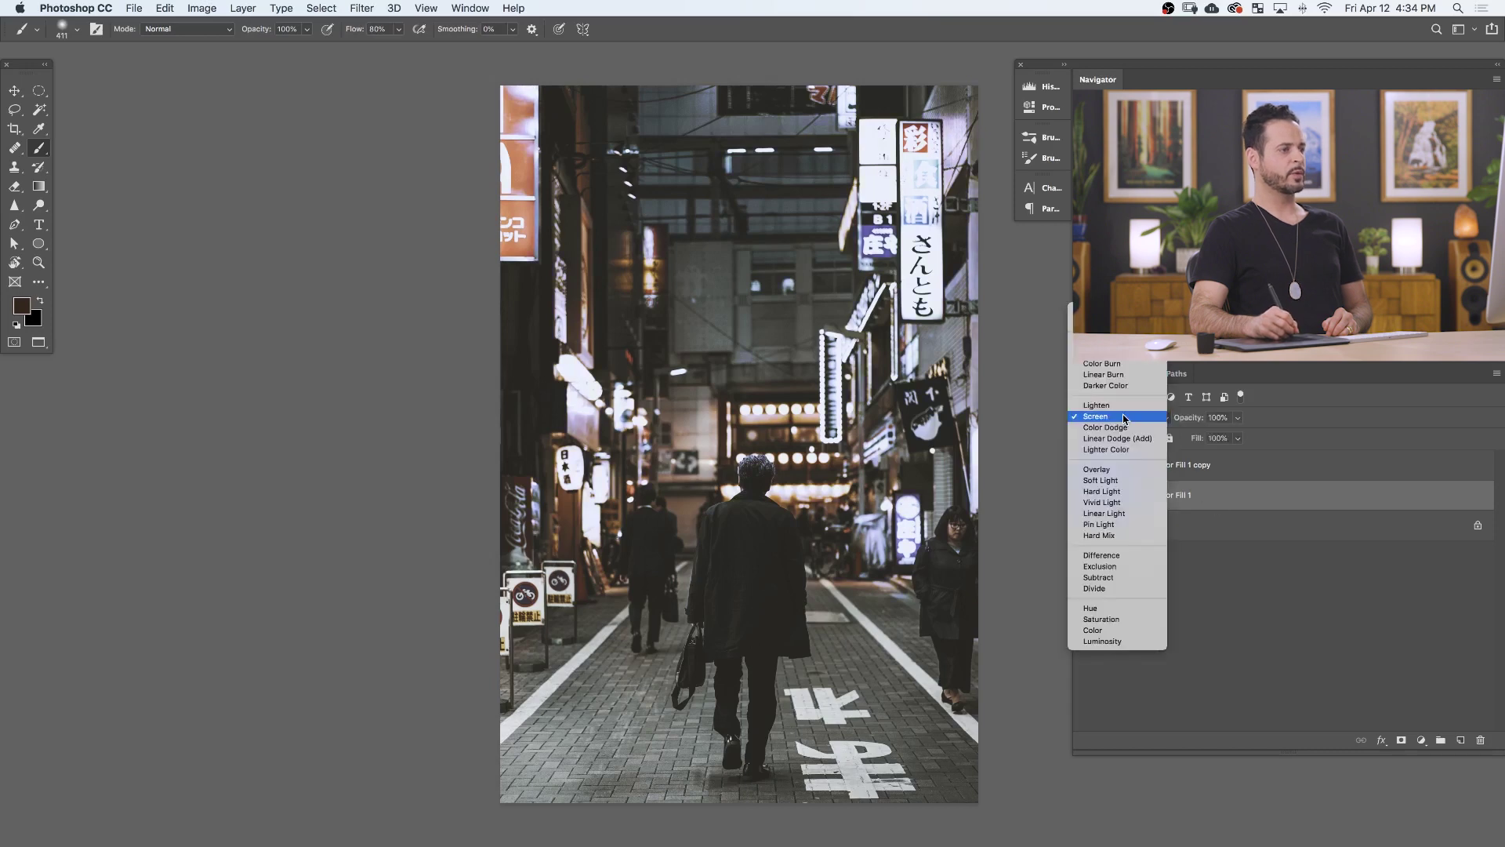
left_click(1090, 471)
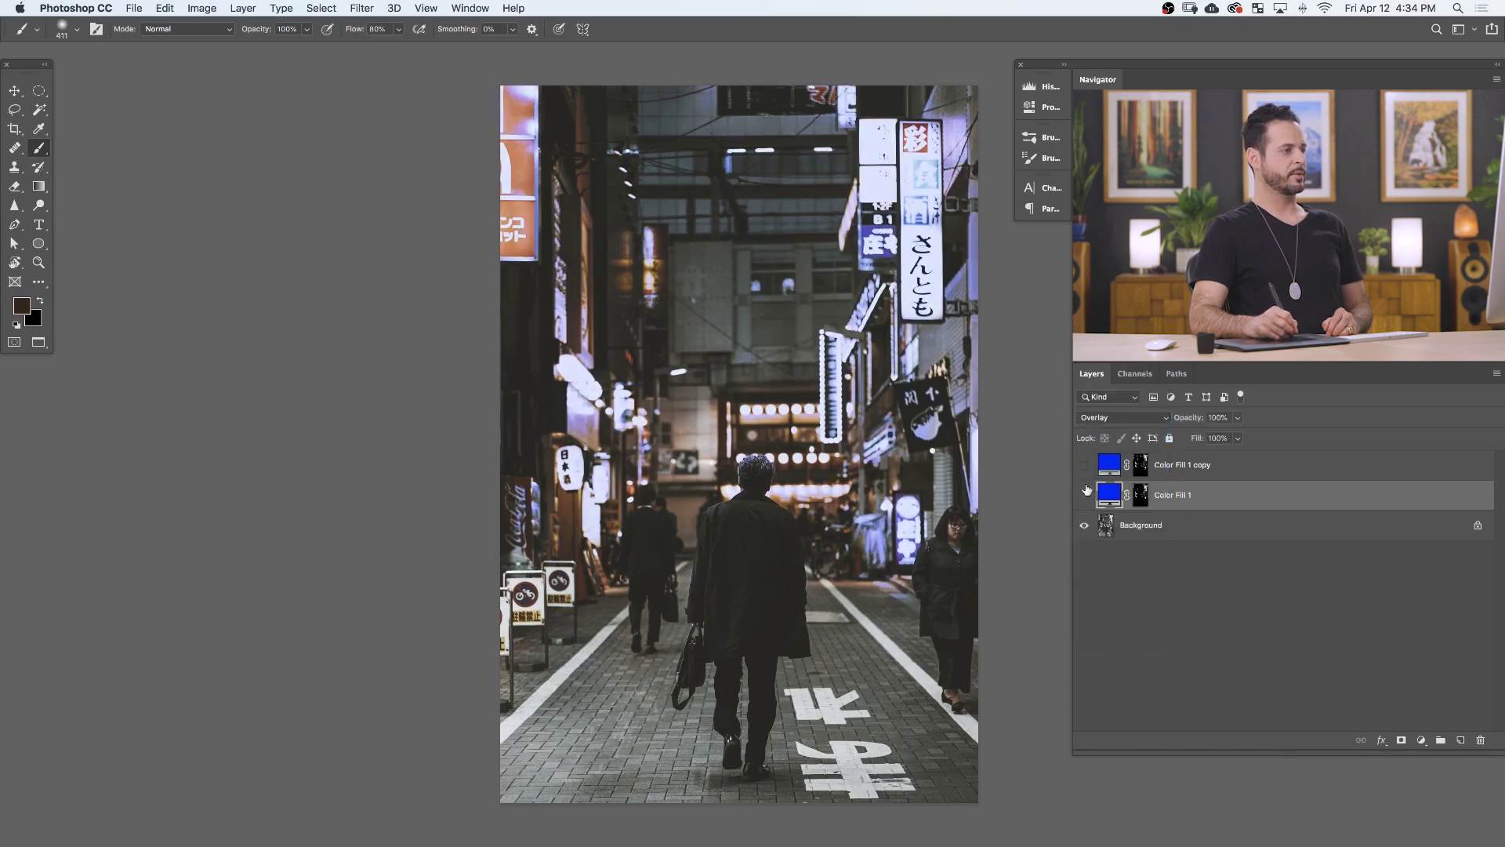
left_click(1086, 493)
left_click(1087, 470)
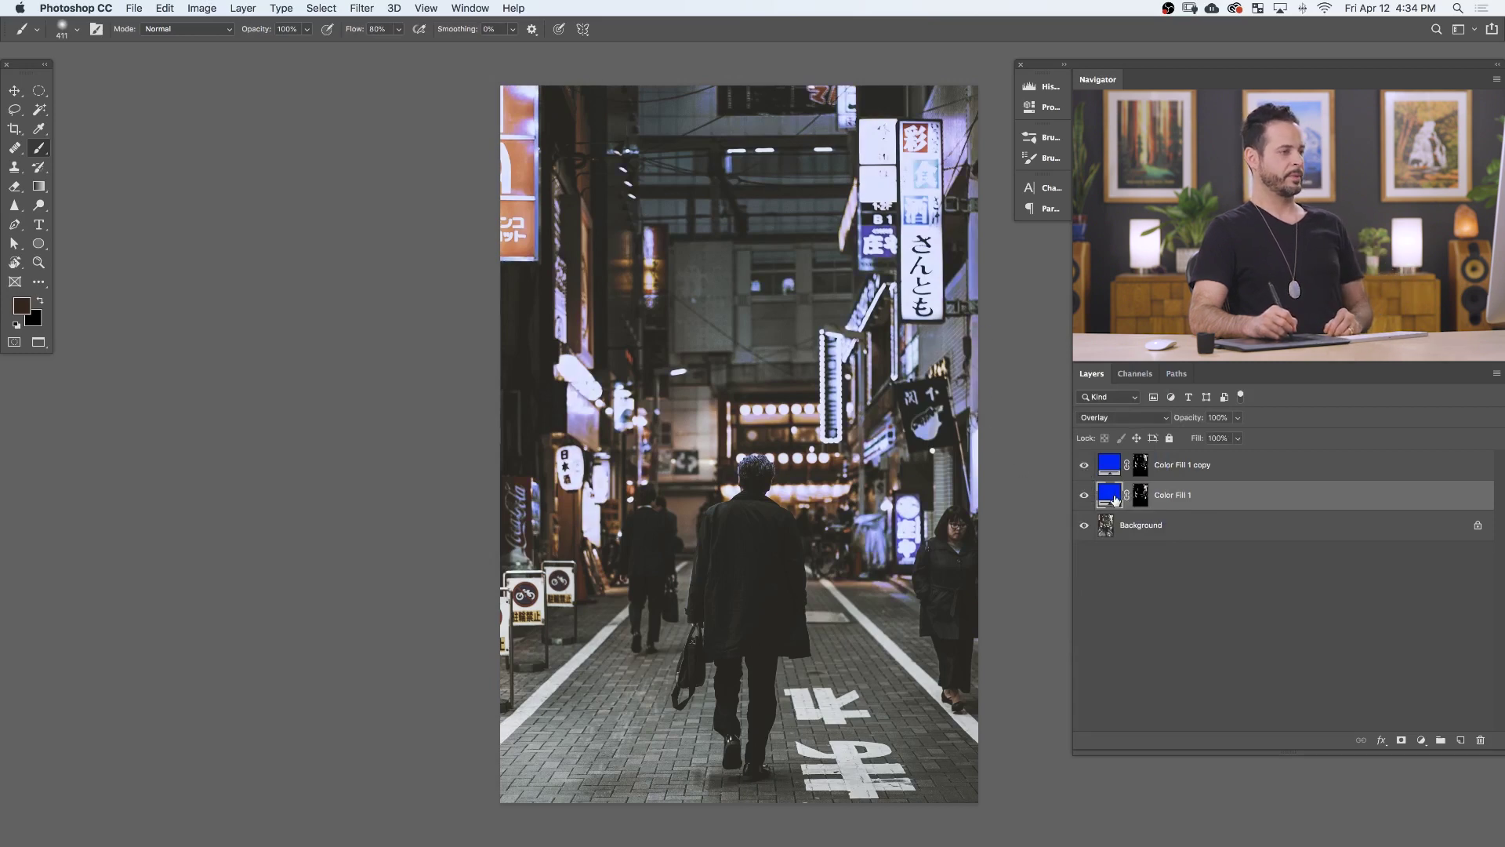
Recolour Color Fill 1 to a saturated orange, #ff8a00
double_click(1106, 500)
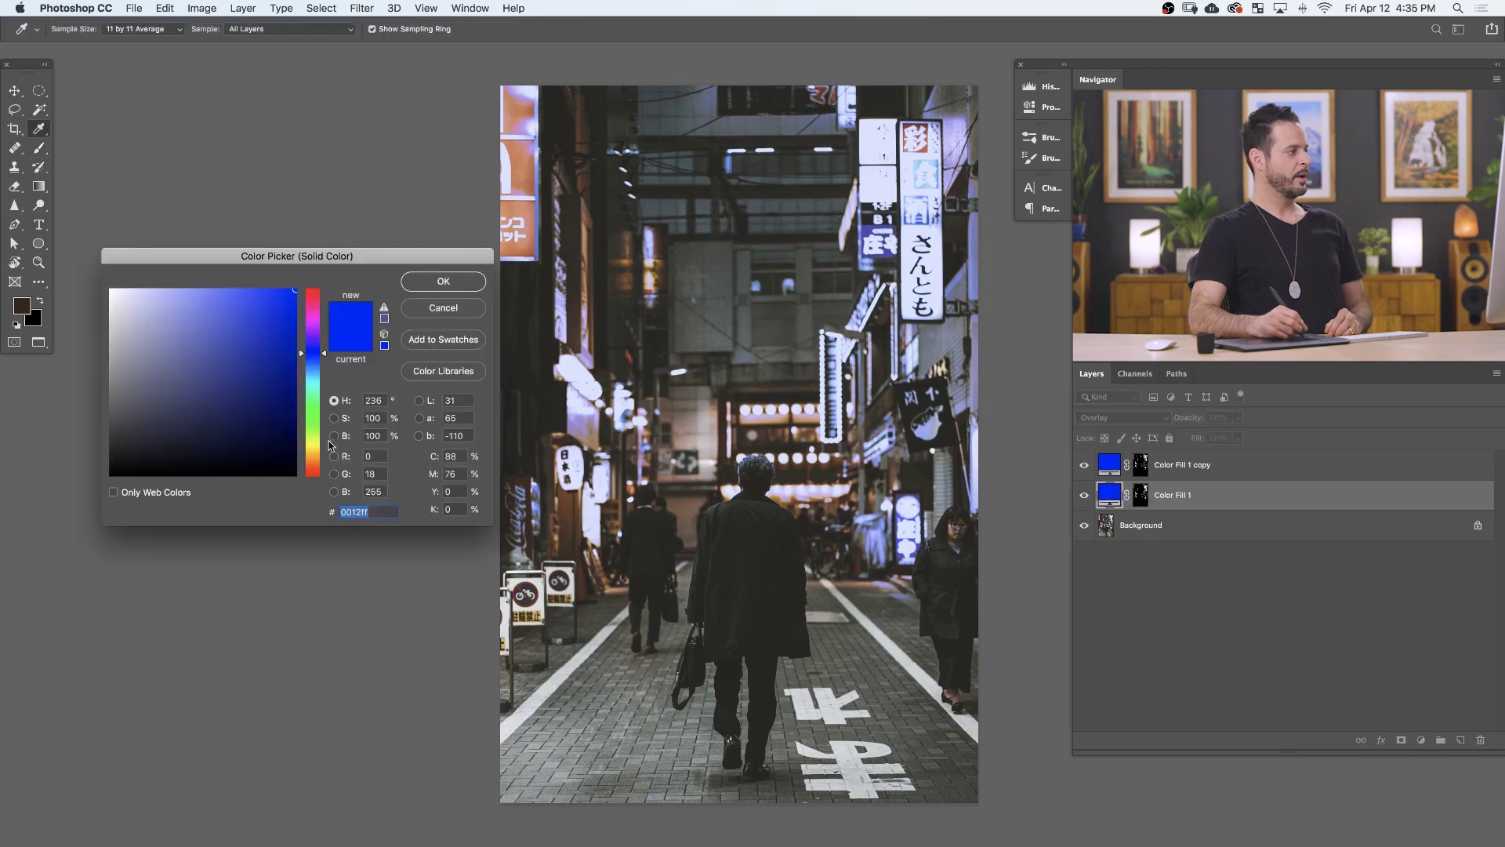
left_click_drag(327, 443, 328, 462)
left_click(281, 357)
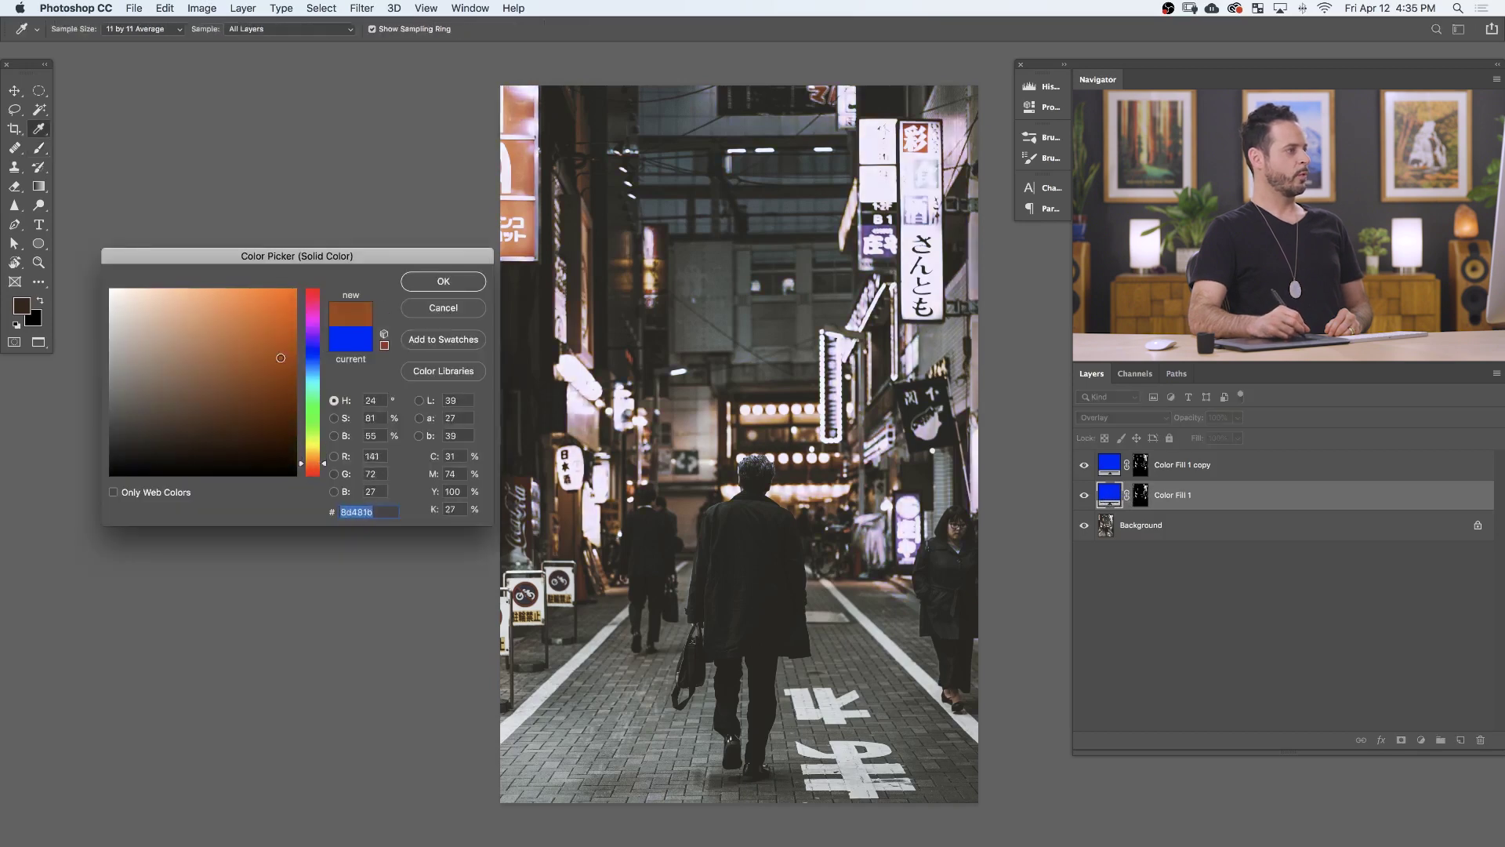
mouse_move(281, 357)
left_mouse_down()
mouse_move(288, 331)
mouse_move(252, 386)
mouse_move(295, 291)
left_mouse_up()
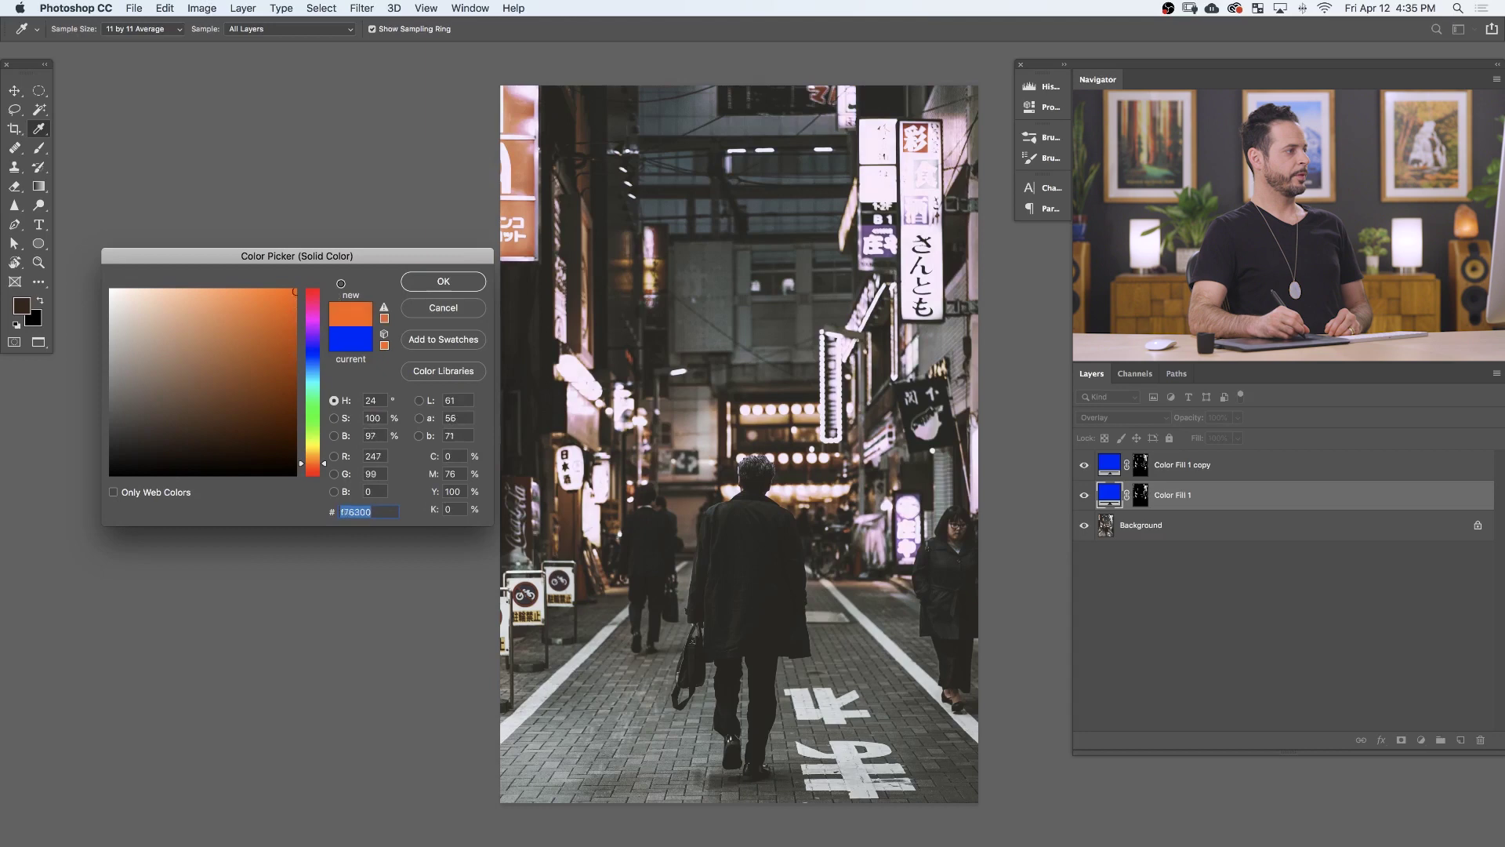
left_click_drag(328, 464, 328, 458)
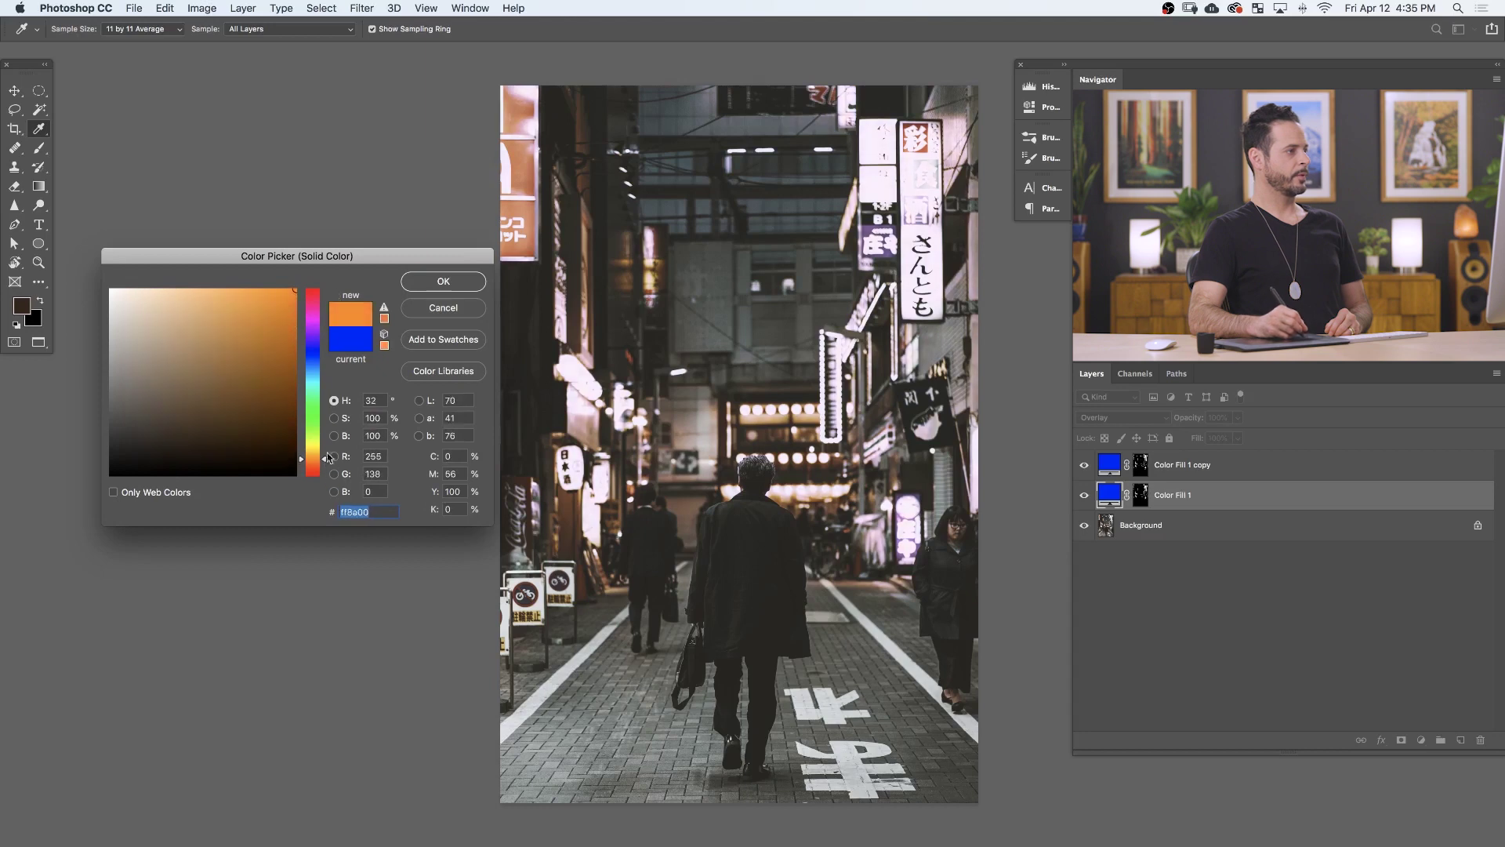
left_click(446, 284)
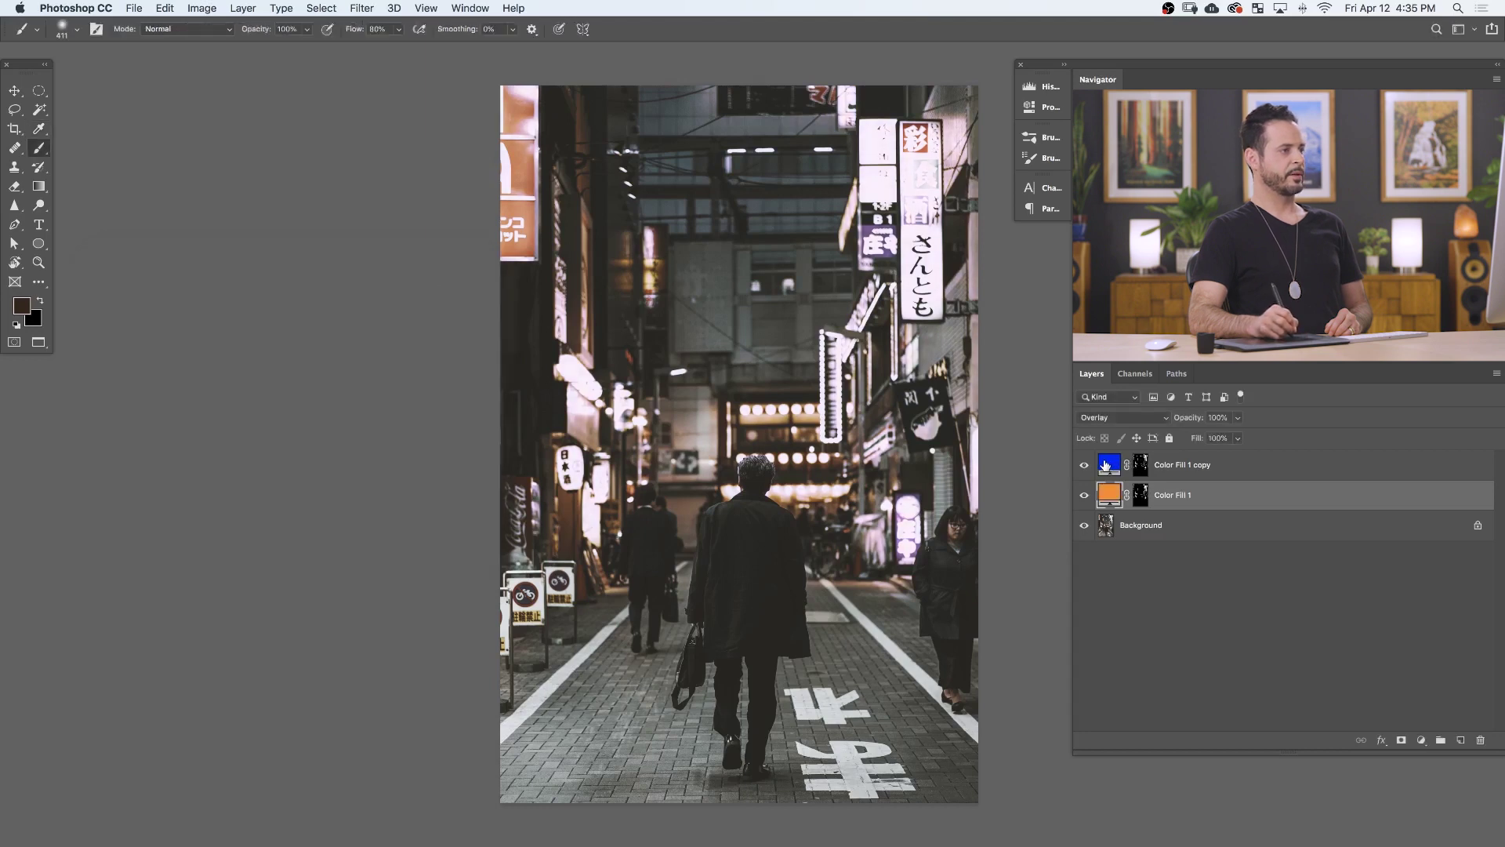
Recolour Color Fill 1 copy to red, #ff0600
double_click(1105, 465)
left_click_drag(320, 454, 318, 476)
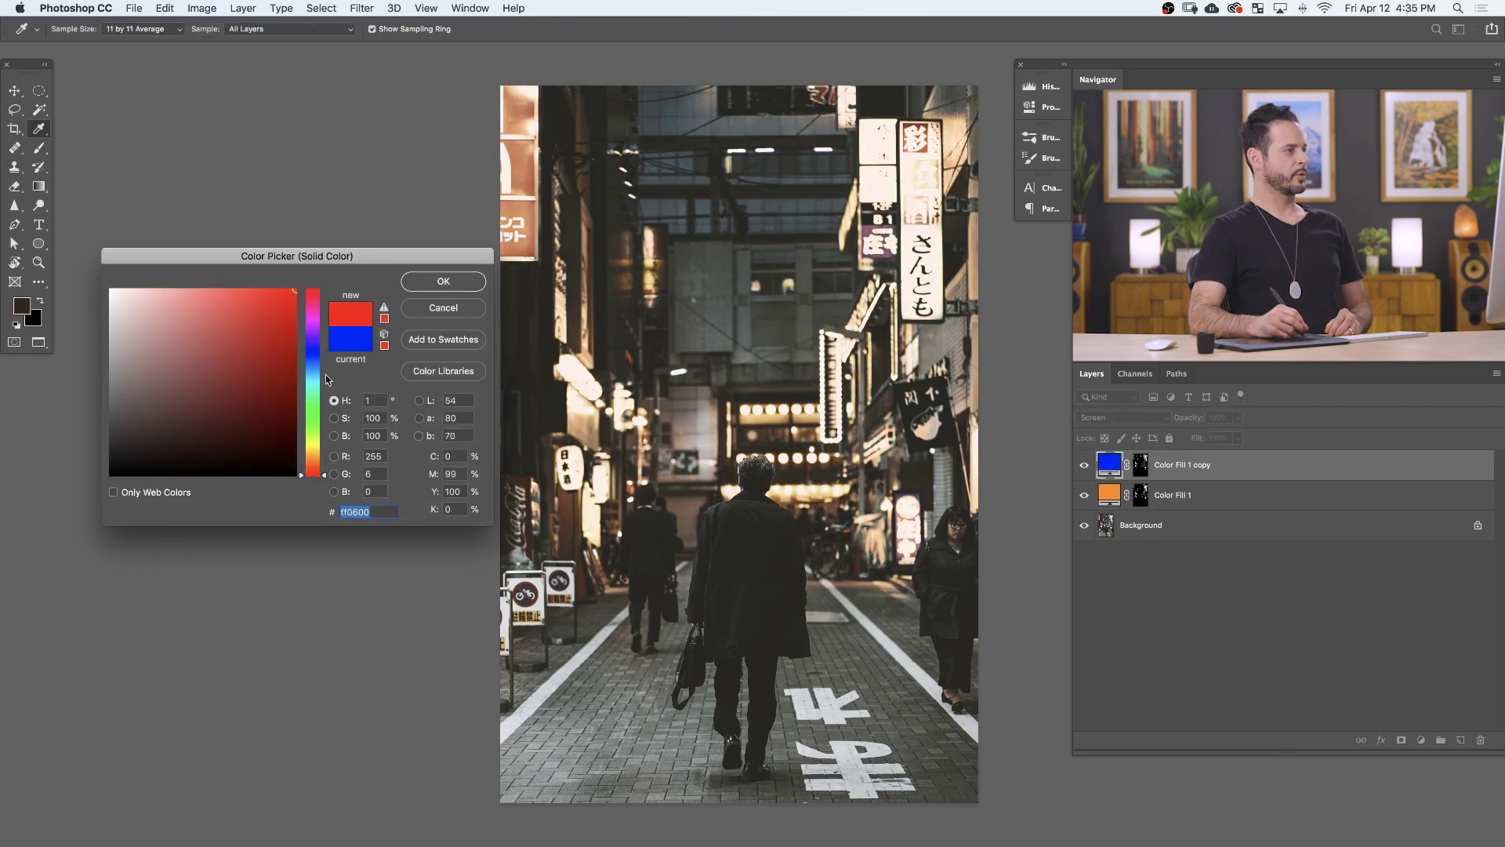
left_click(442, 285)
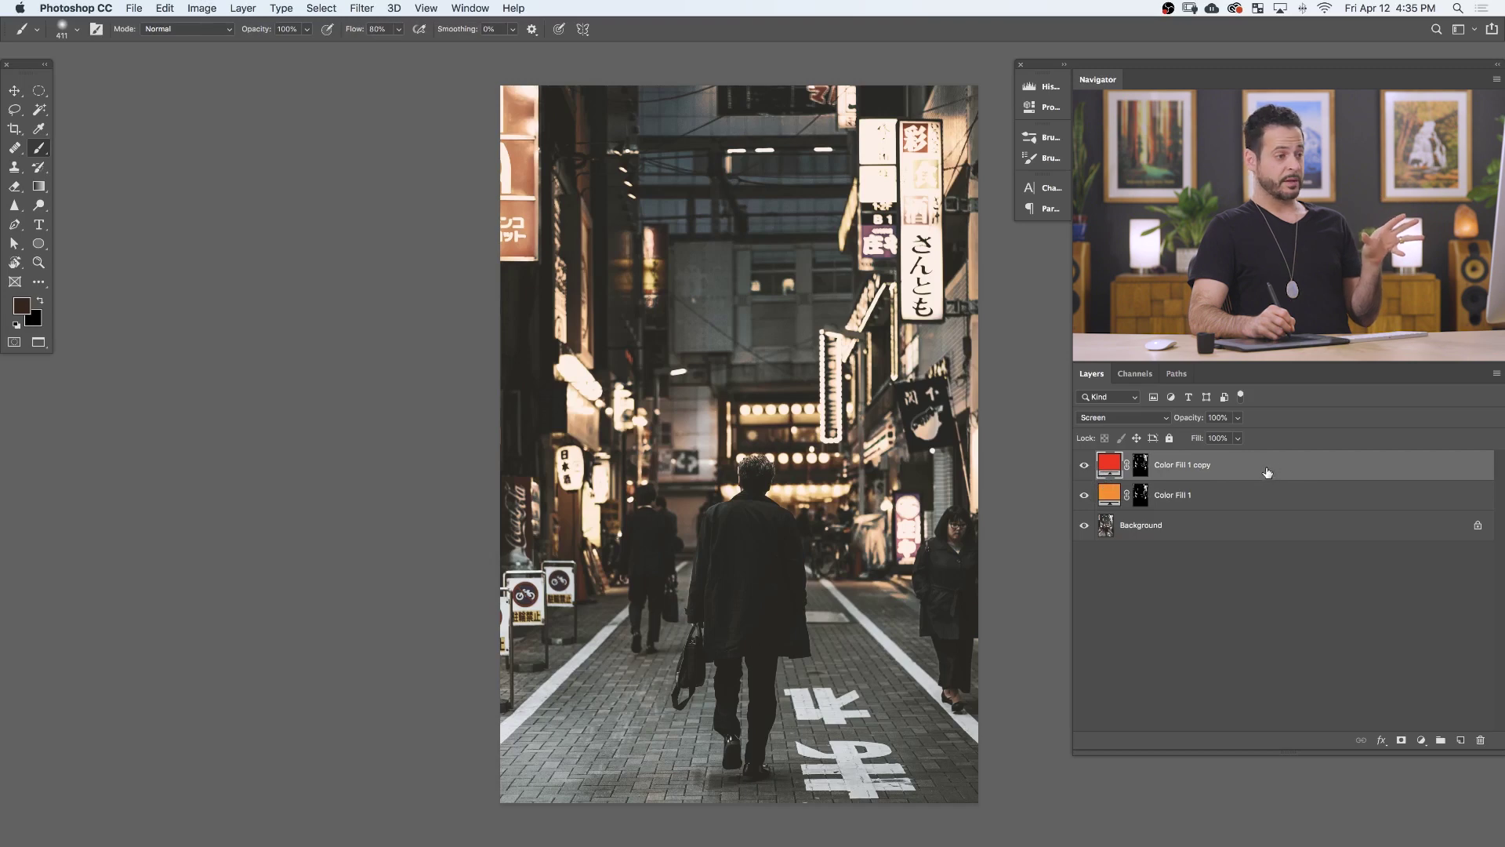
Duplicate the red fill layer as Color Fill 1 copy 2 and fill it with white #ffffff
left_click_drag(1273, 469, 1460, 739)
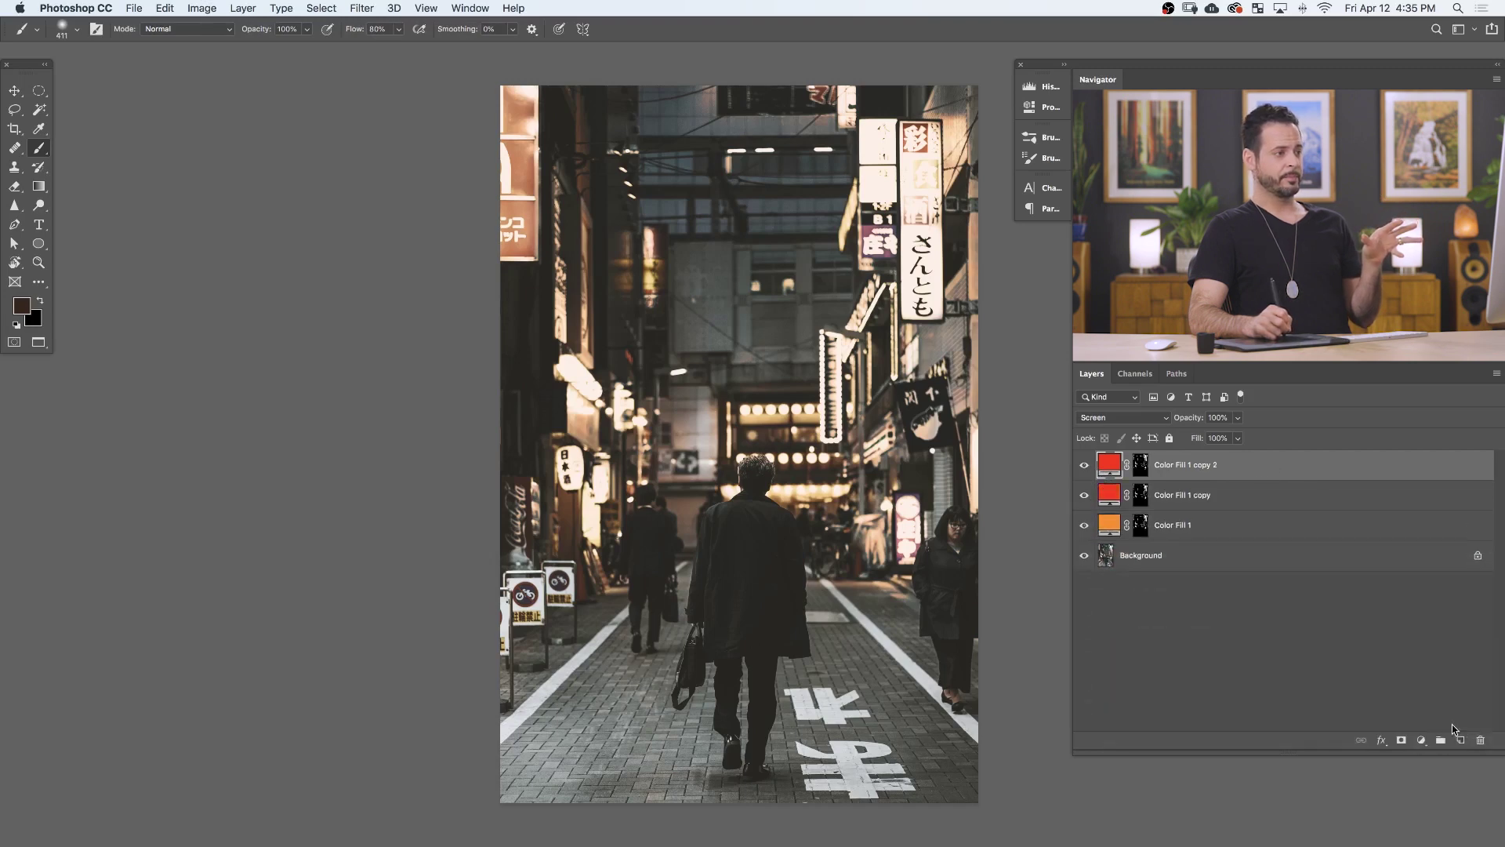
double_click(1109, 466)
left_click_drag(117, 296, 70, 252)
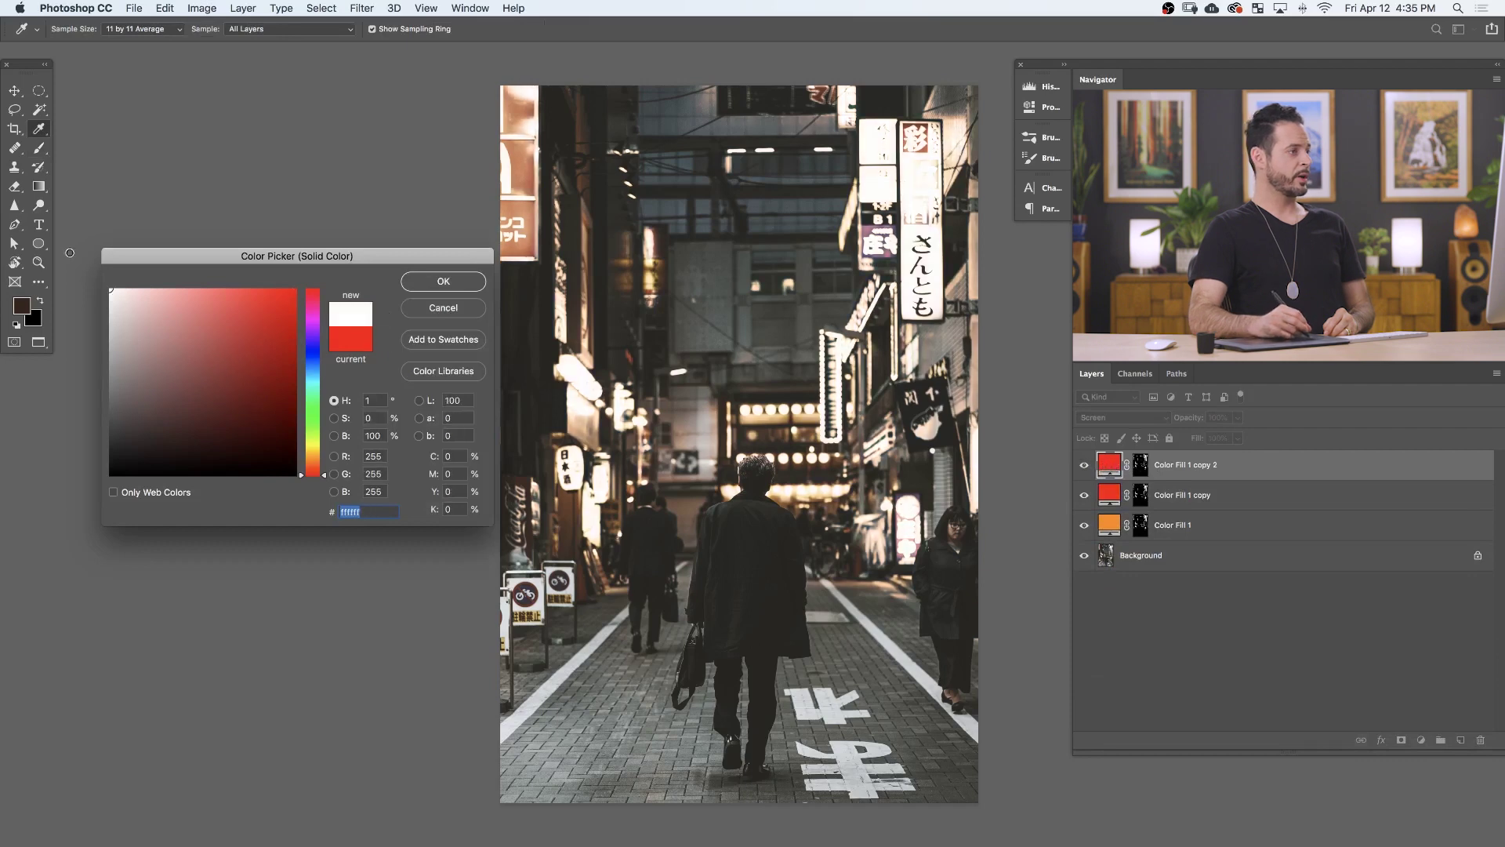
left_click(443, 282)
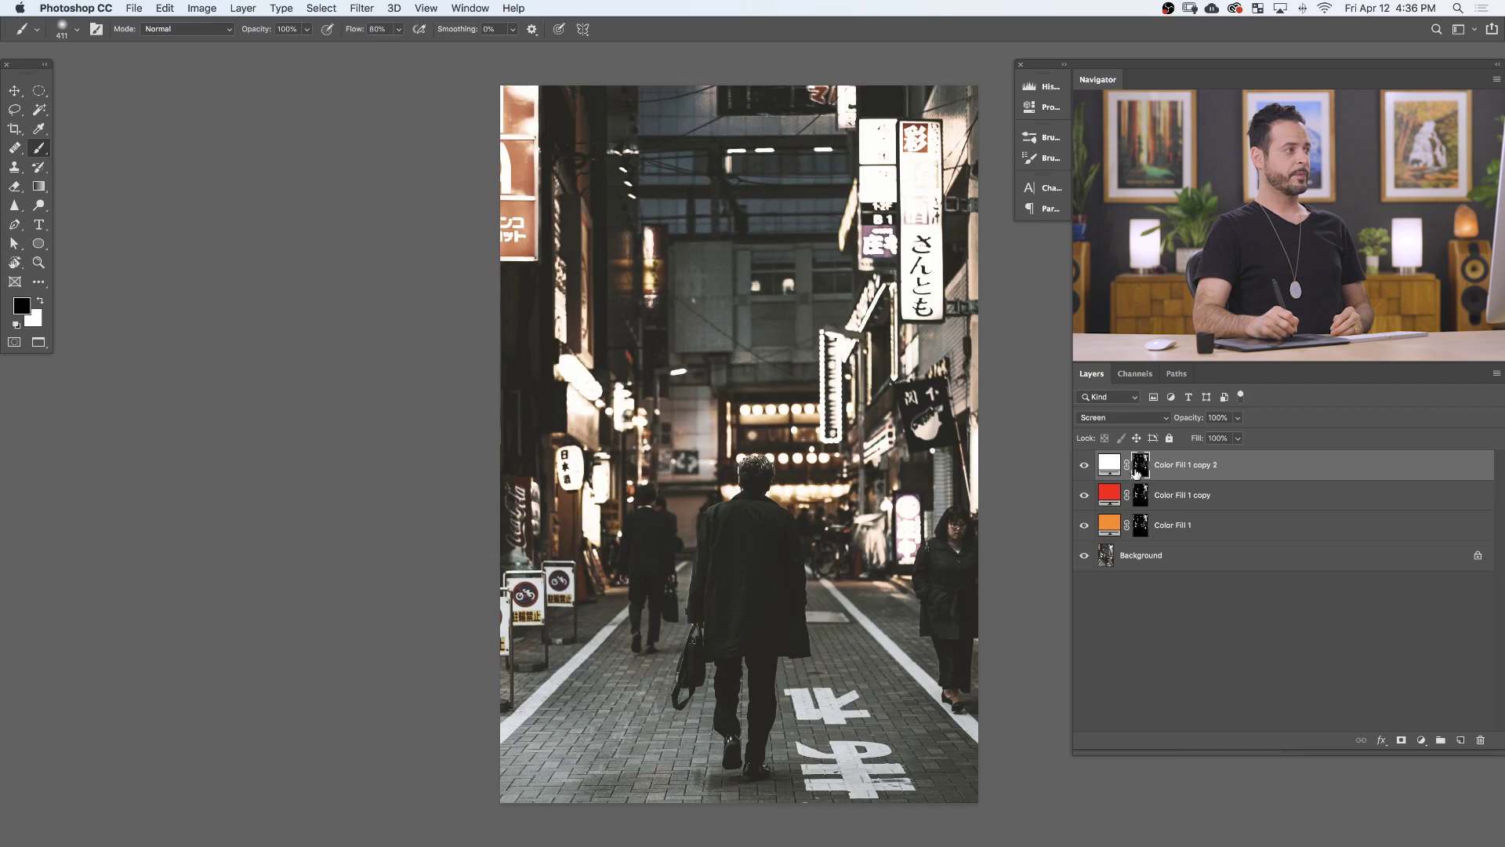
Apply a Gaussian Blur of about 70.7 px to the white fill layer's mask
left_click(362, 9)
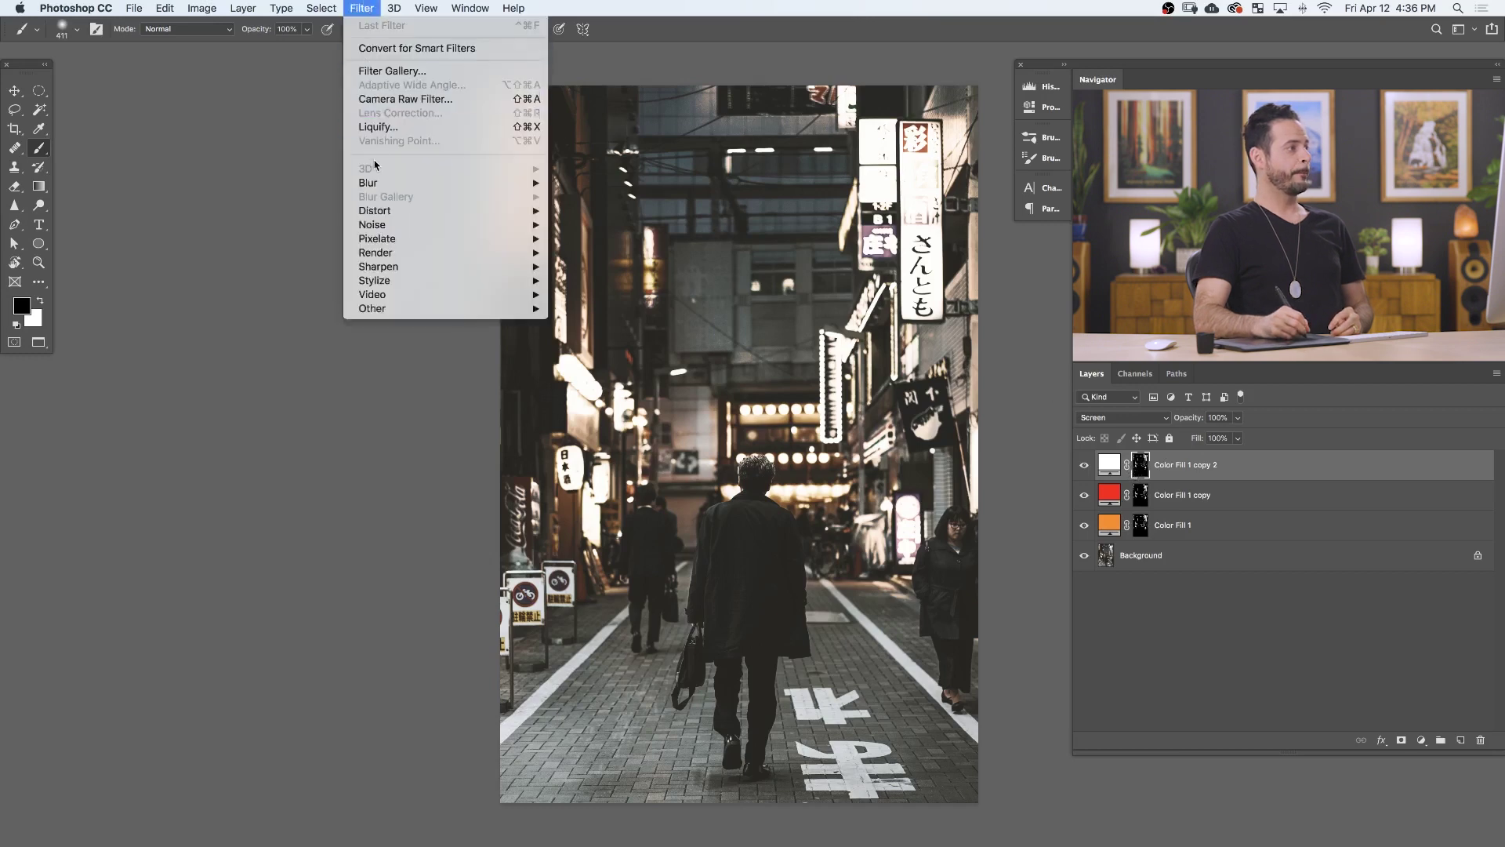
mouse_move(408, 183)
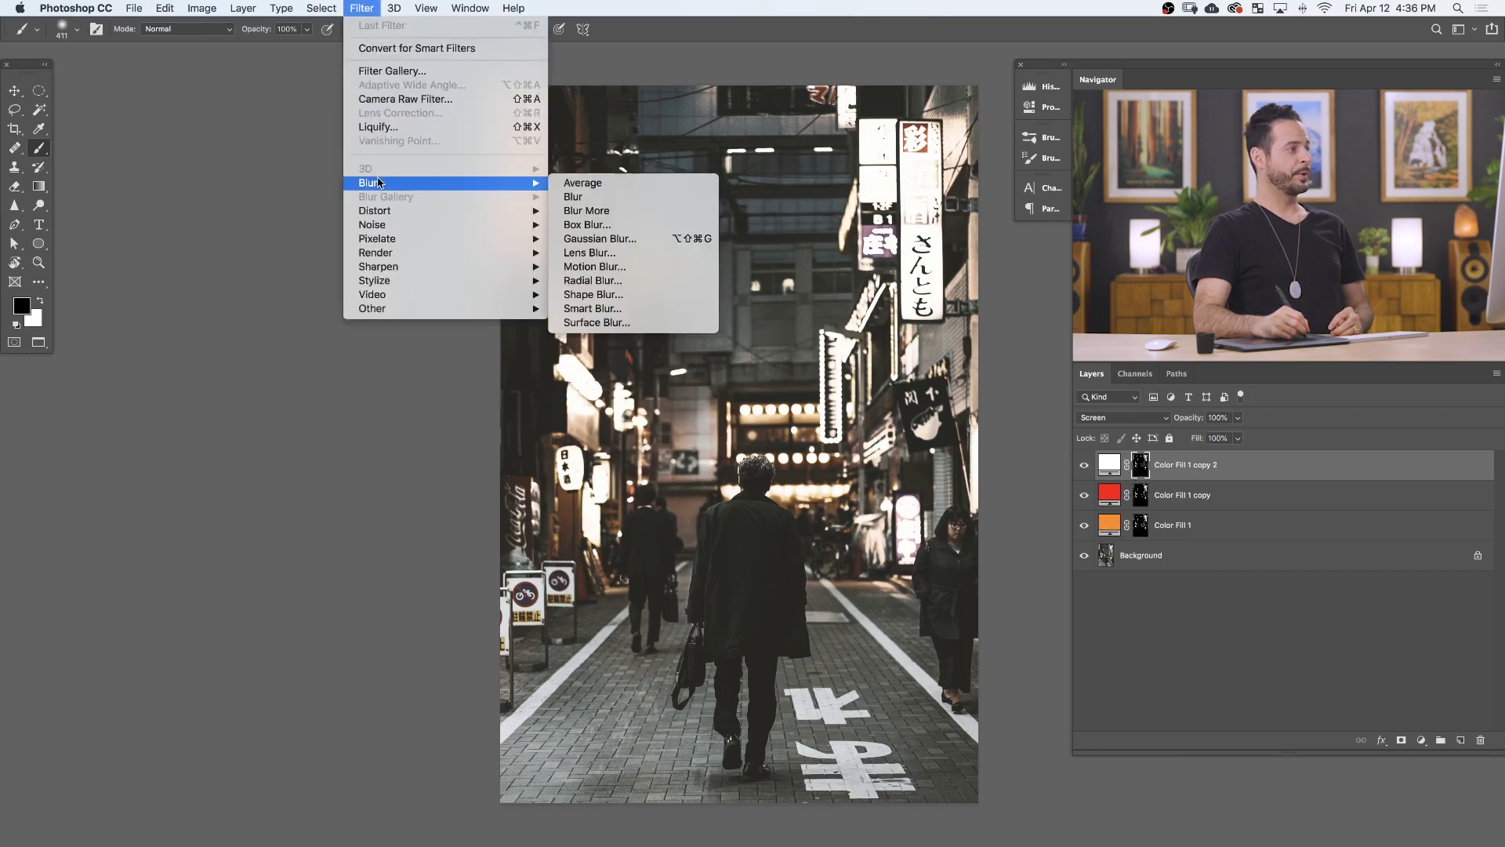
left_click(578, 239)
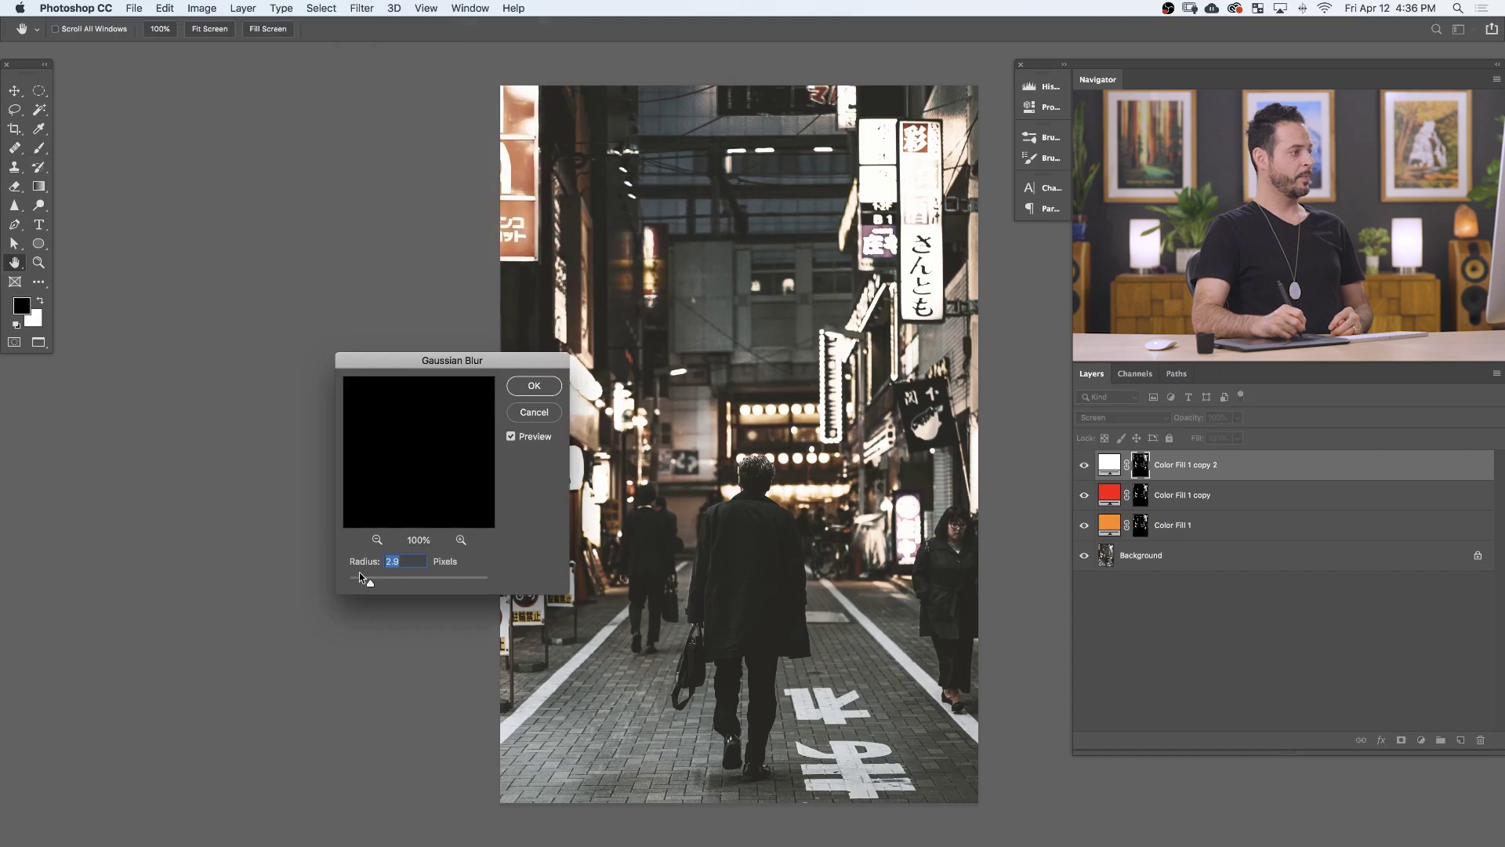
left_click_drag(389, 583, 462, 581)
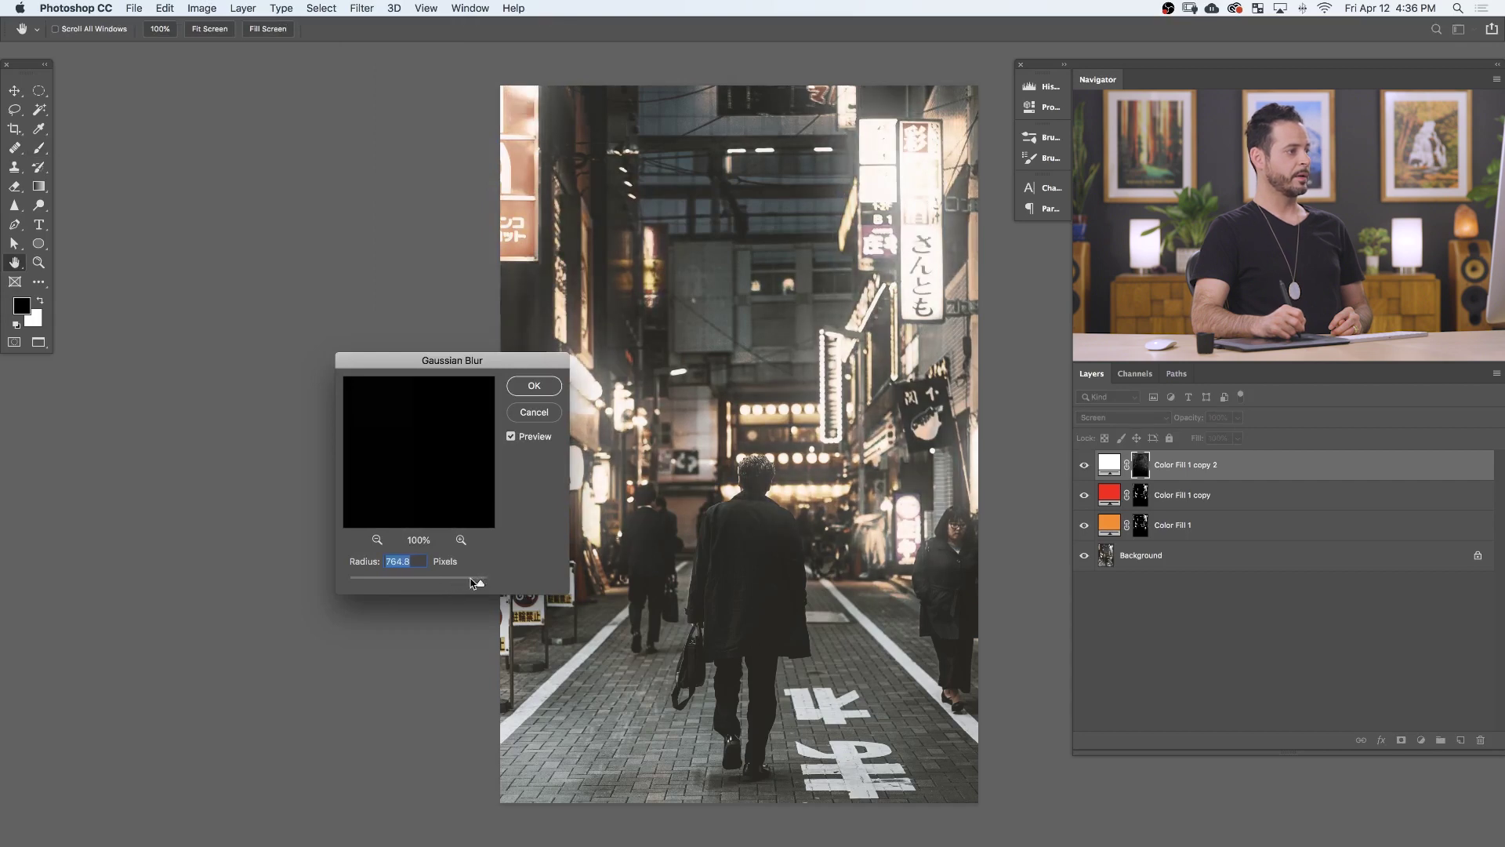
mouse_move(454, 581)
left_mouse_down()
mouse_move(391, 581)
mouse_move(435, 581)
left_mouse_up()
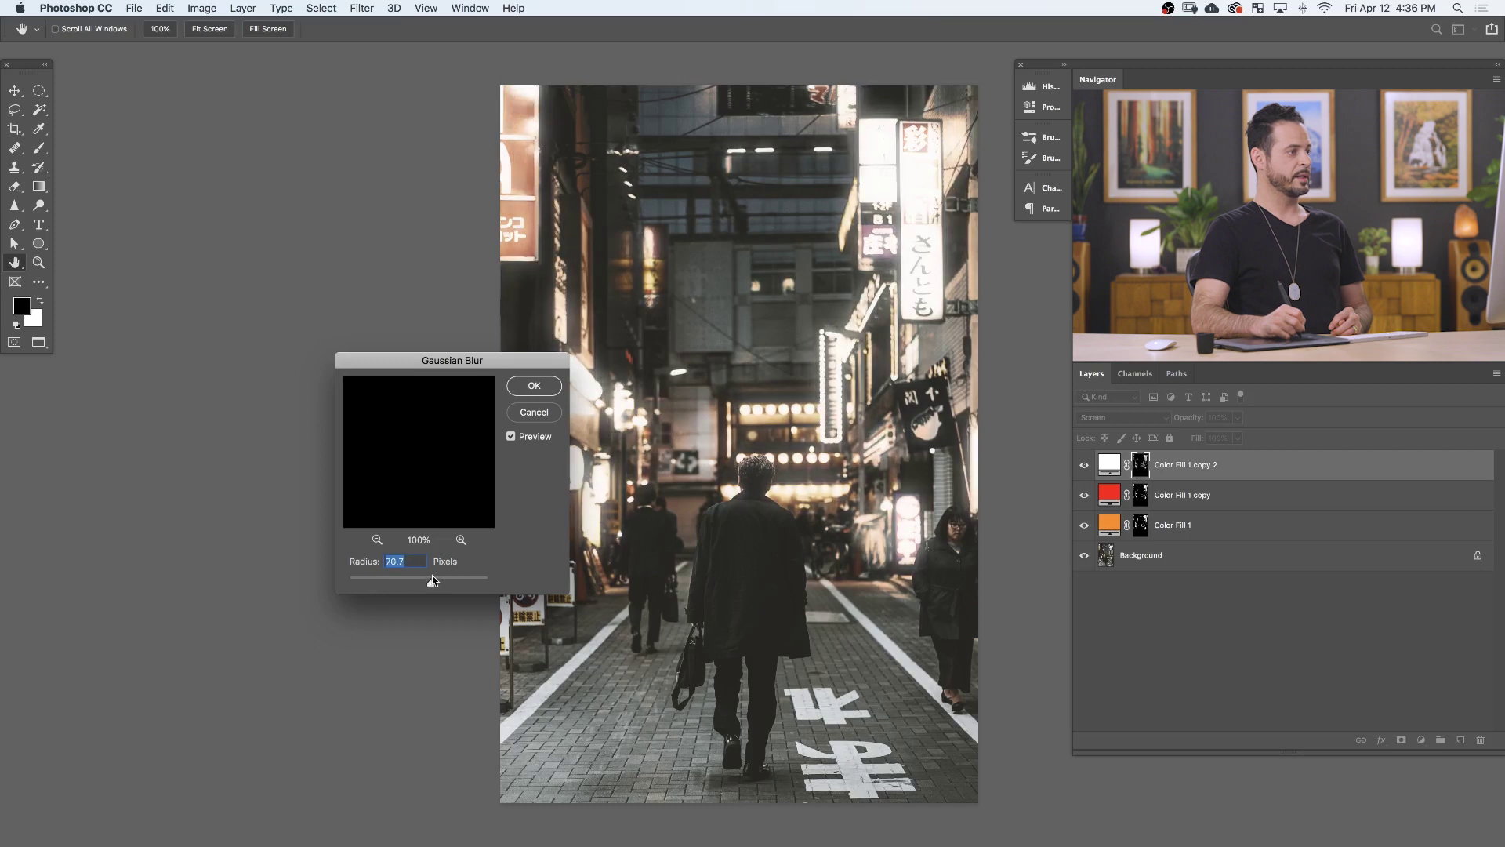
left_click(554, 386)
Confirm the mask blur and compare the white glow layer on and off
key("b")
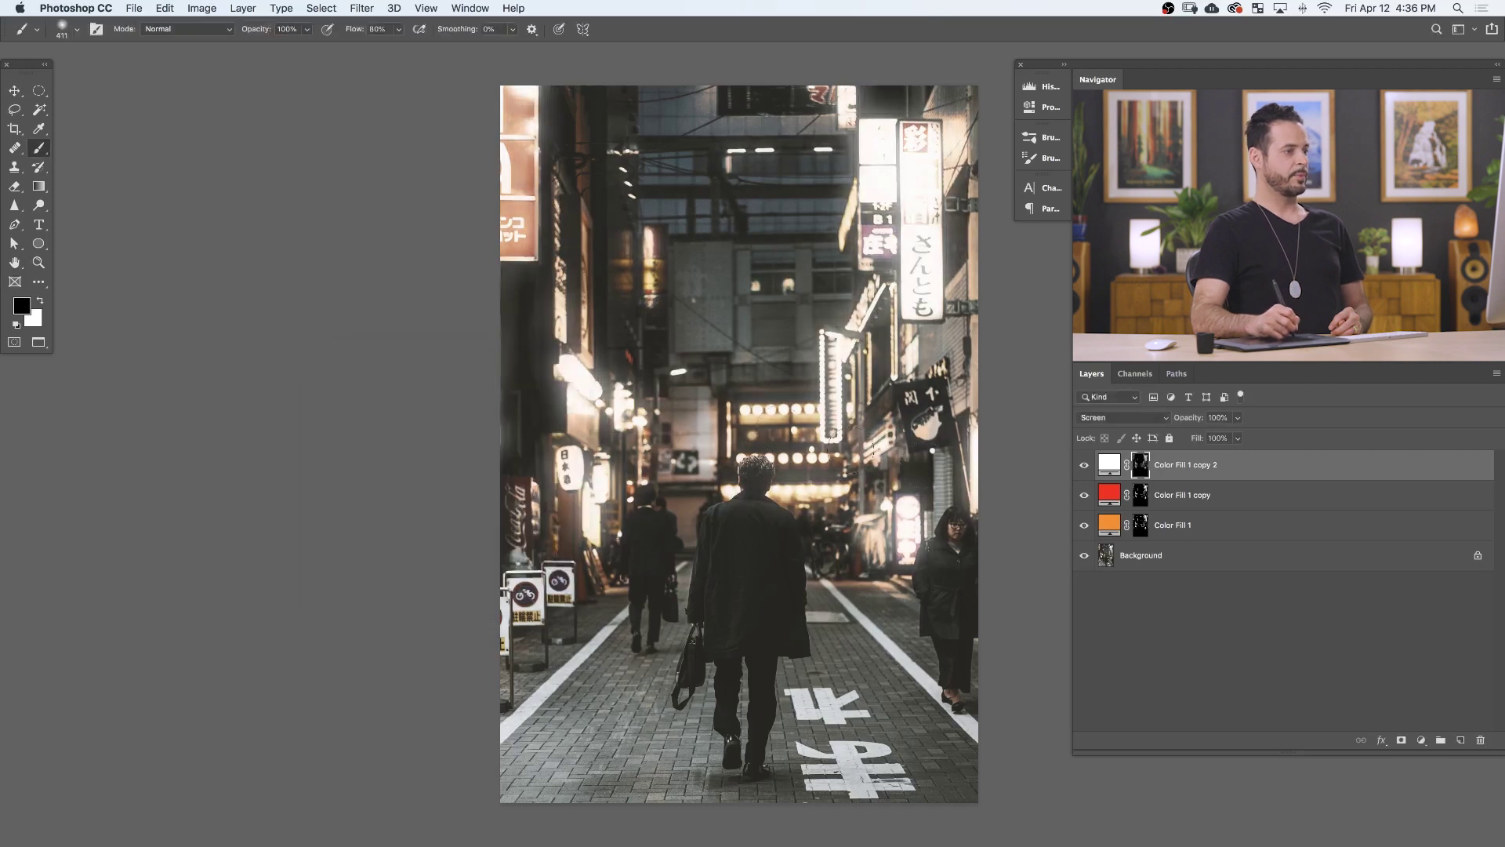
left_click(1085, 465)
left_click(1084, 466)
left_click(1084, 467)
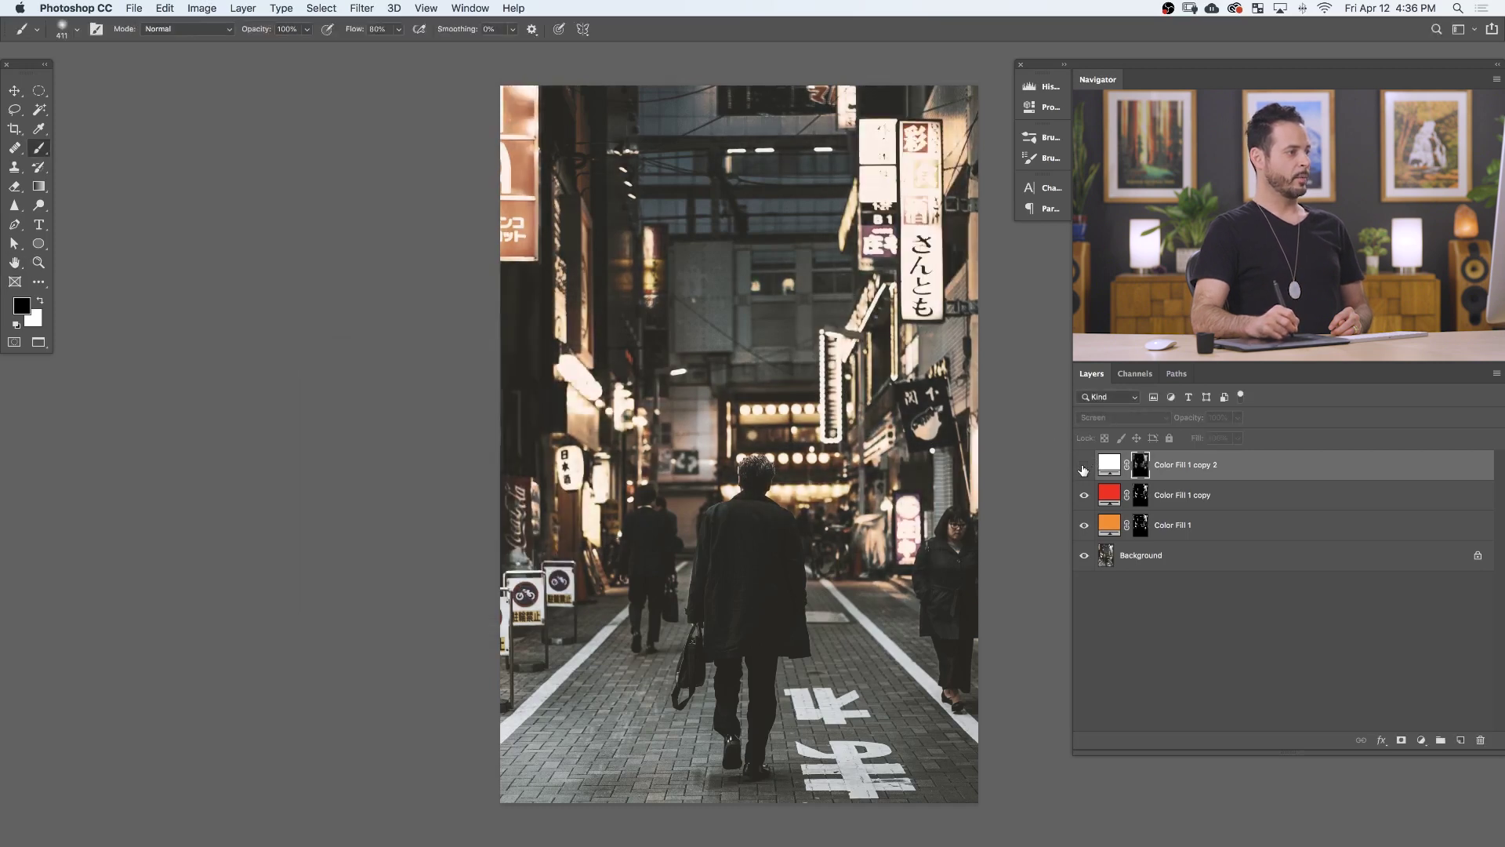
left_click(1082, 468)
left_click(1081, 469)
left_click(1082, 468)
left_click(1083, 467)
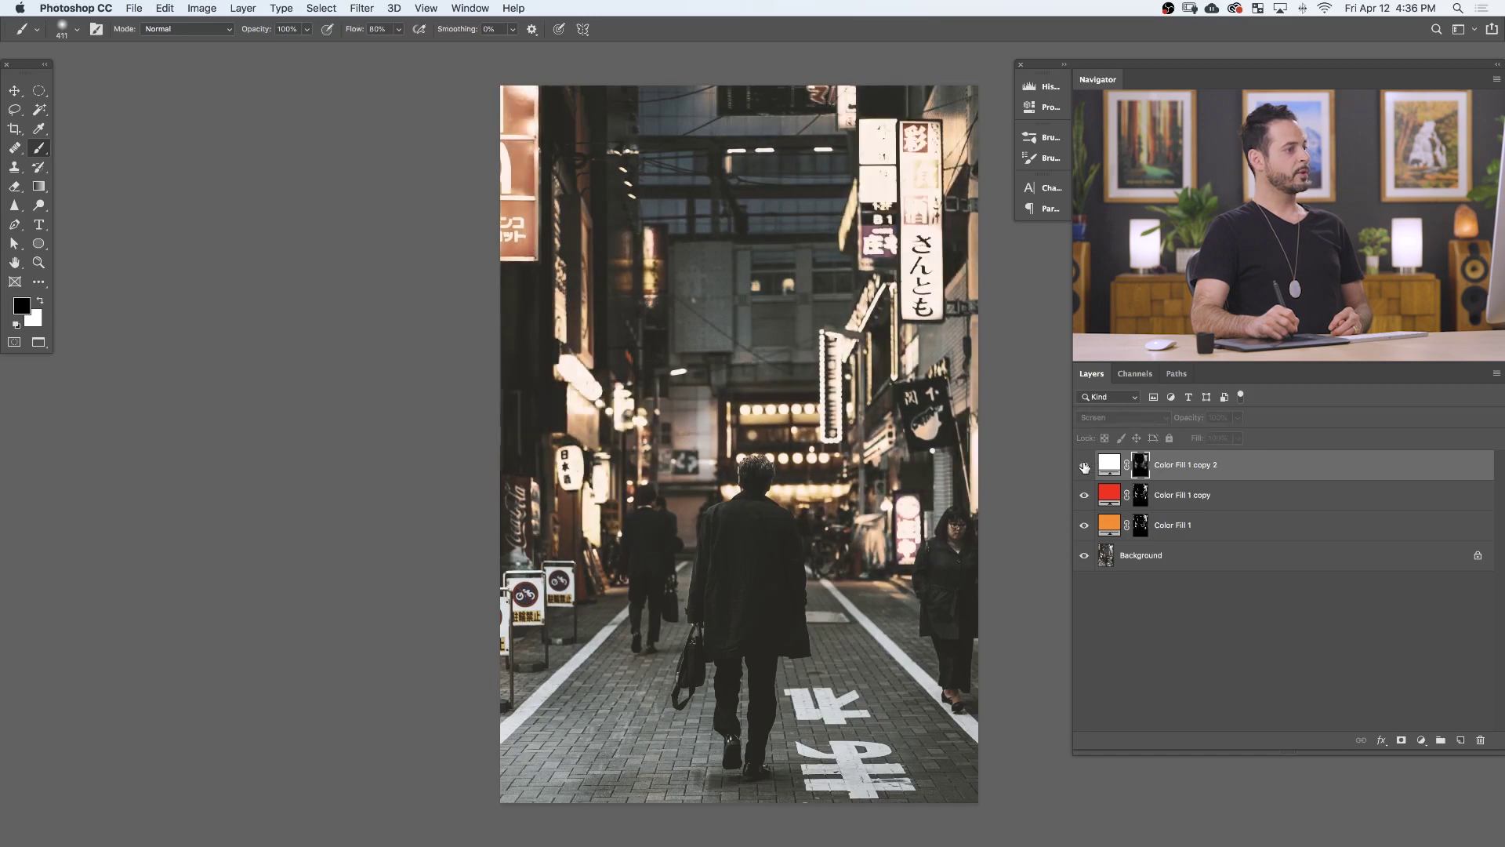
left_click(1083, 466)
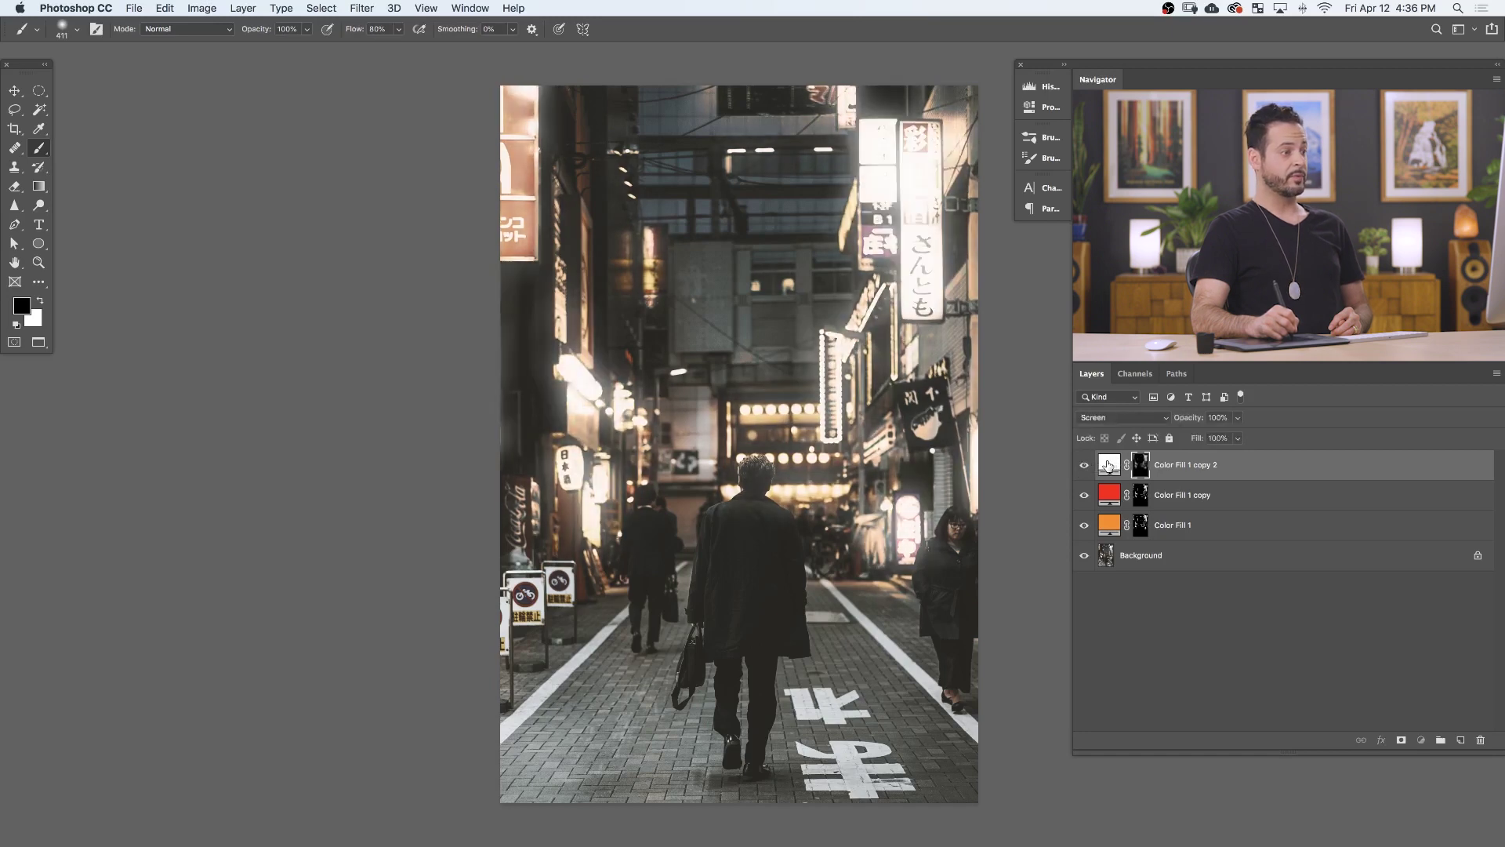
Recolour the top glow fill to a pale orange and compare it on and off
double_click(1108, 466)
left_click_drag(317, 474, 318, 459)
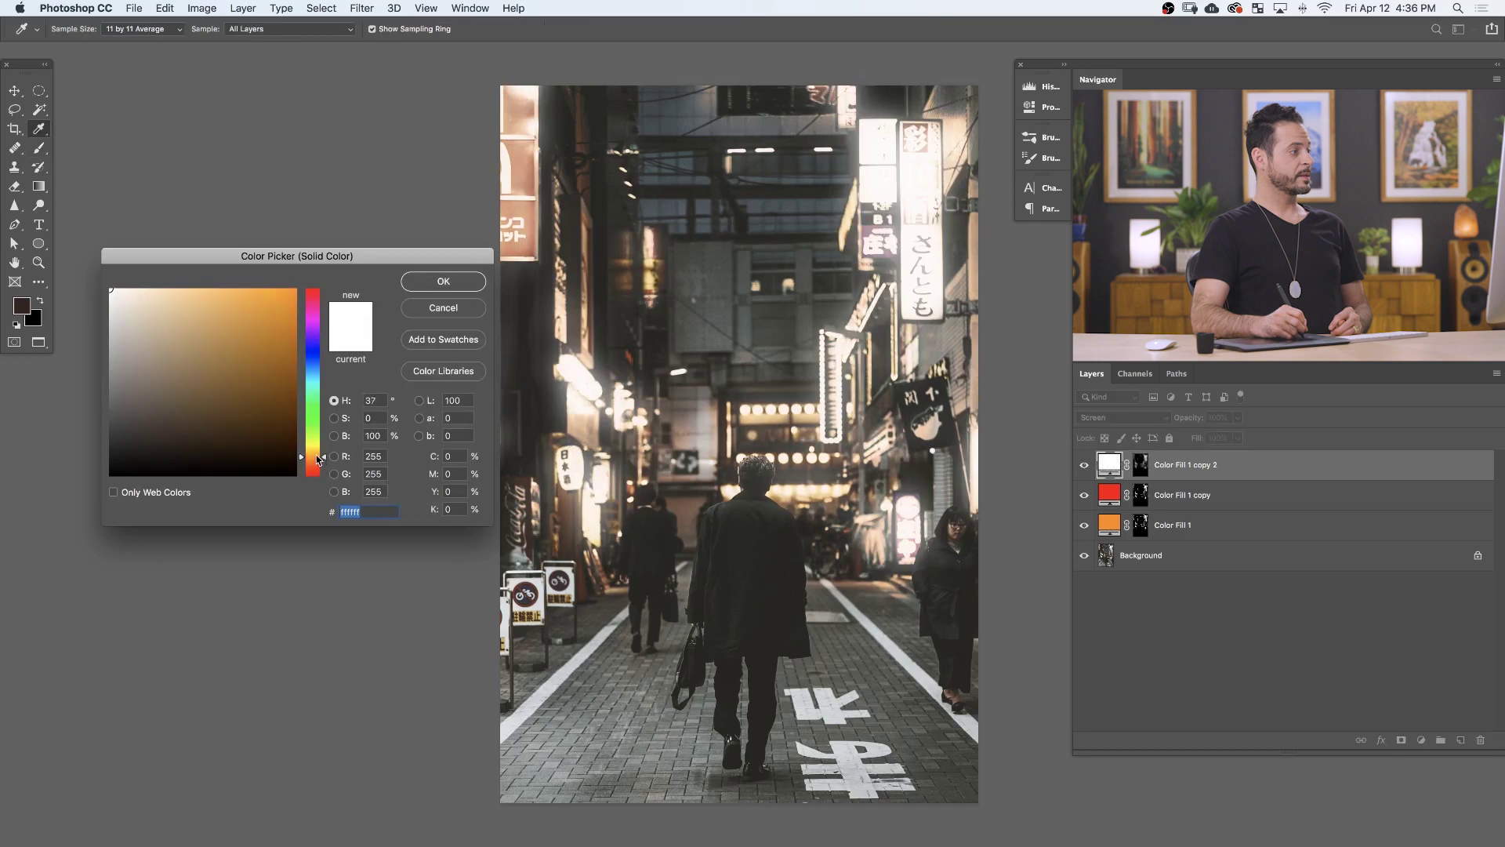
left_click_drag(177, 312, 179, 269)
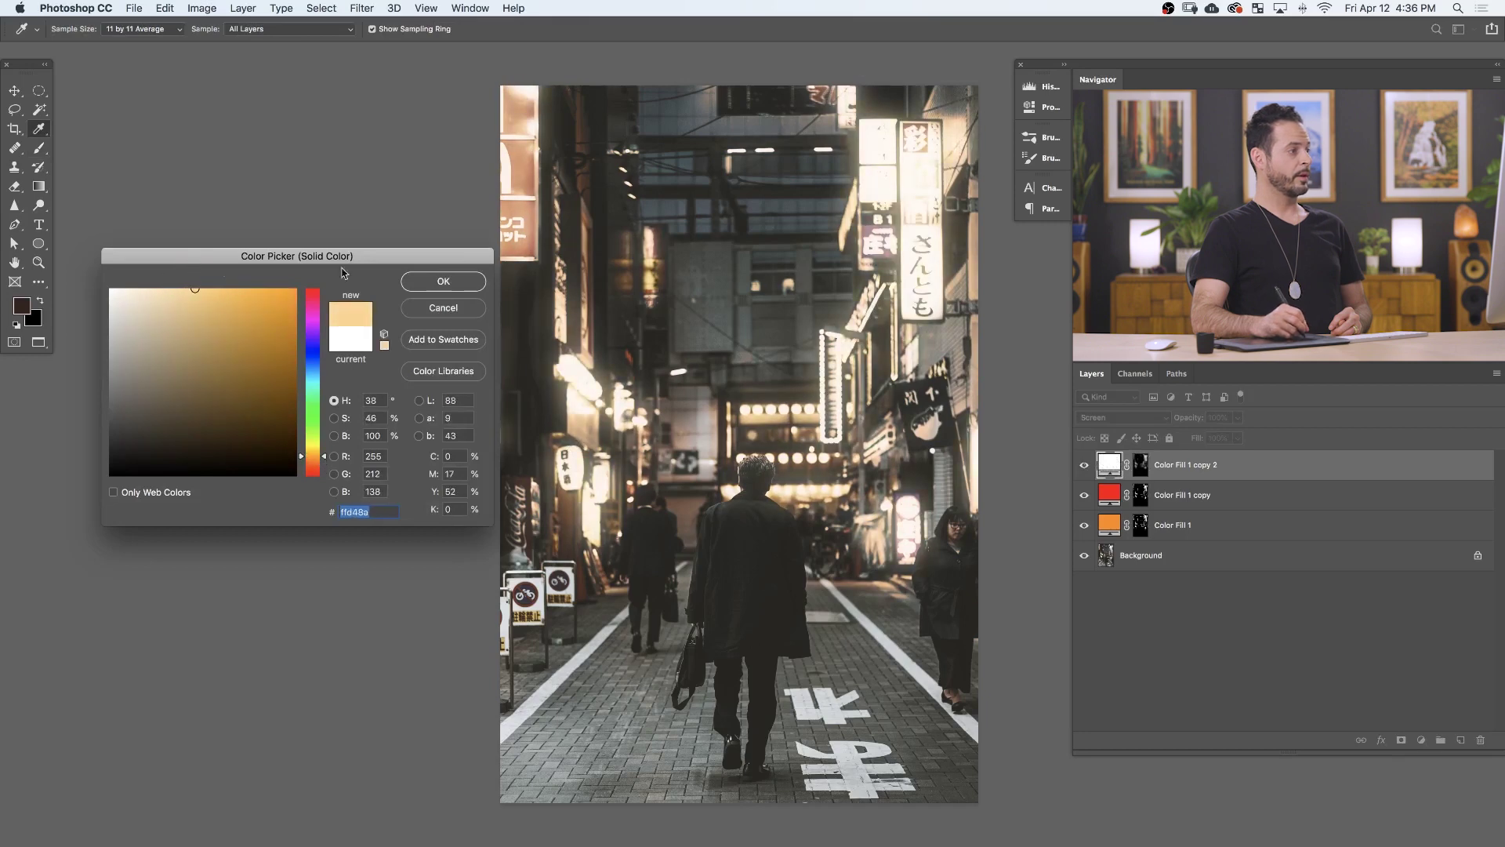
left_click(427, 289)
left_click(1084, 469)
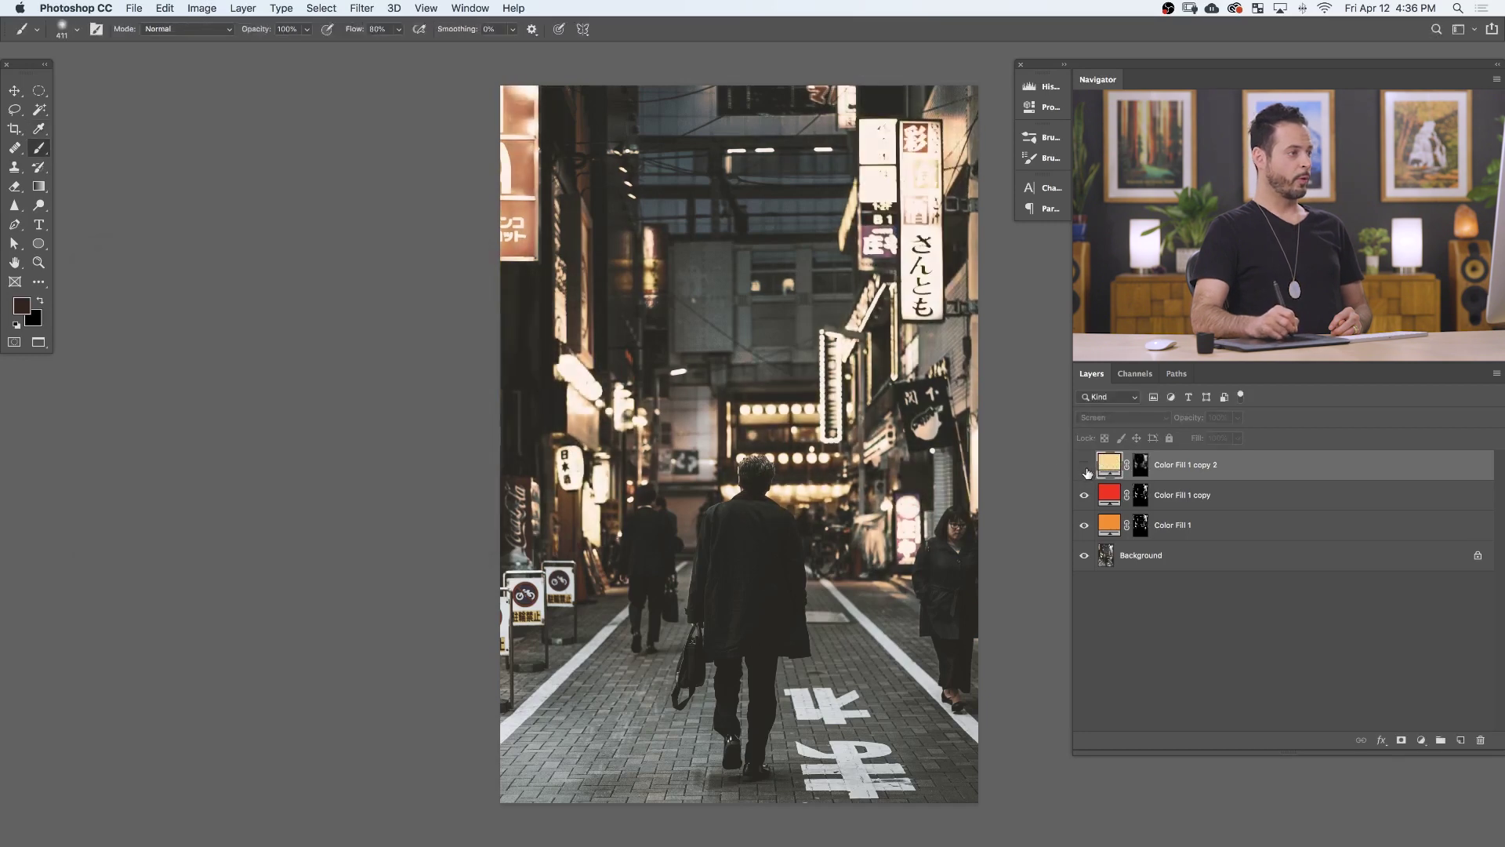
left_click(1084, 470)
left_click(1084, 472)
left_click(1085, 475)
left_click(1086, 478)
left_click(1086, 477)
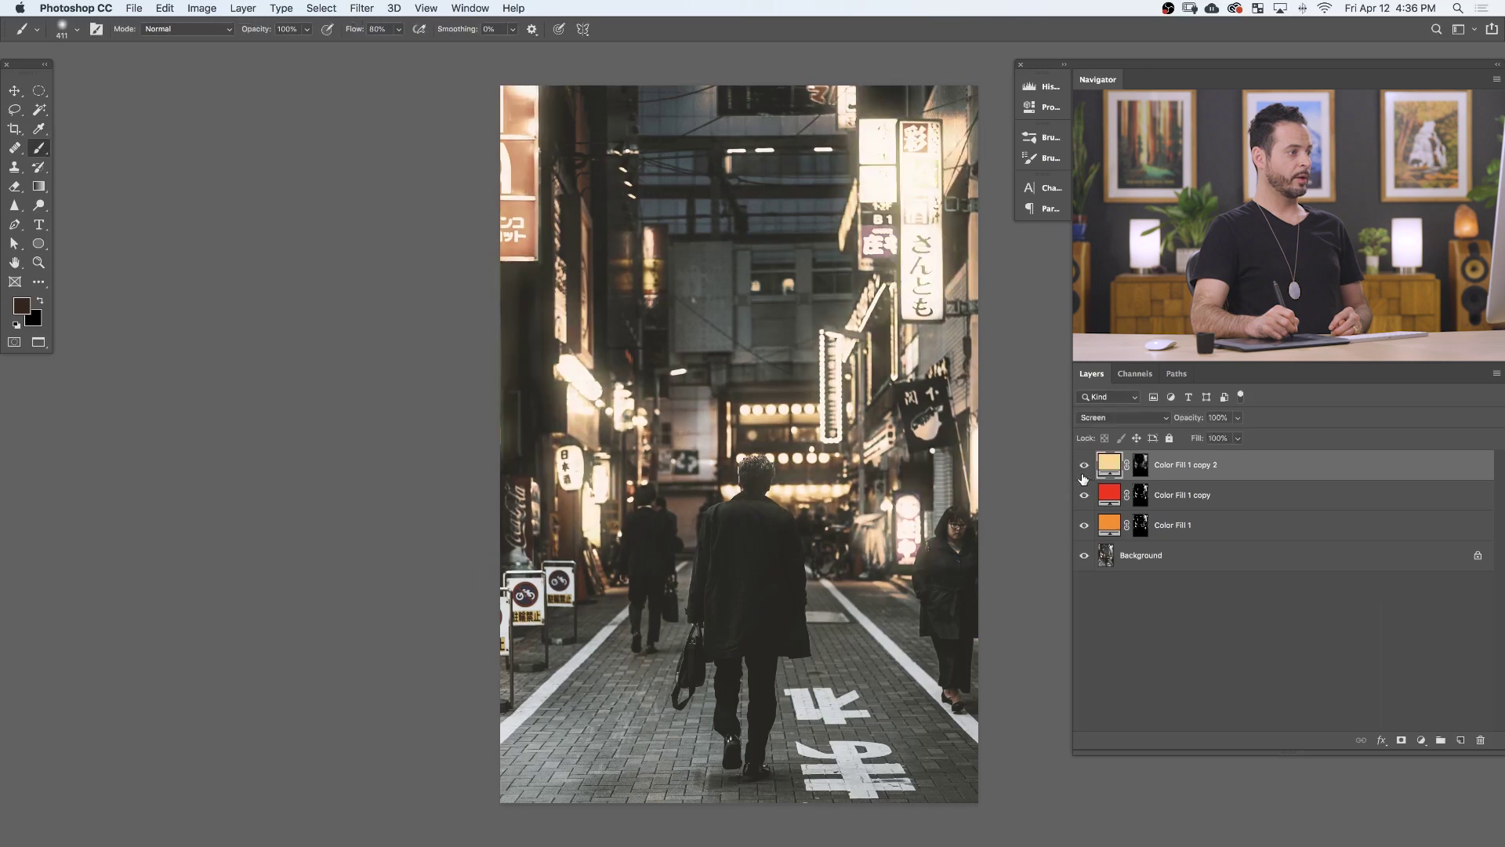
left_click(1085, 477)
left_click(1086, 476)
left_click(1087, 475)
left_click(1086, 475)
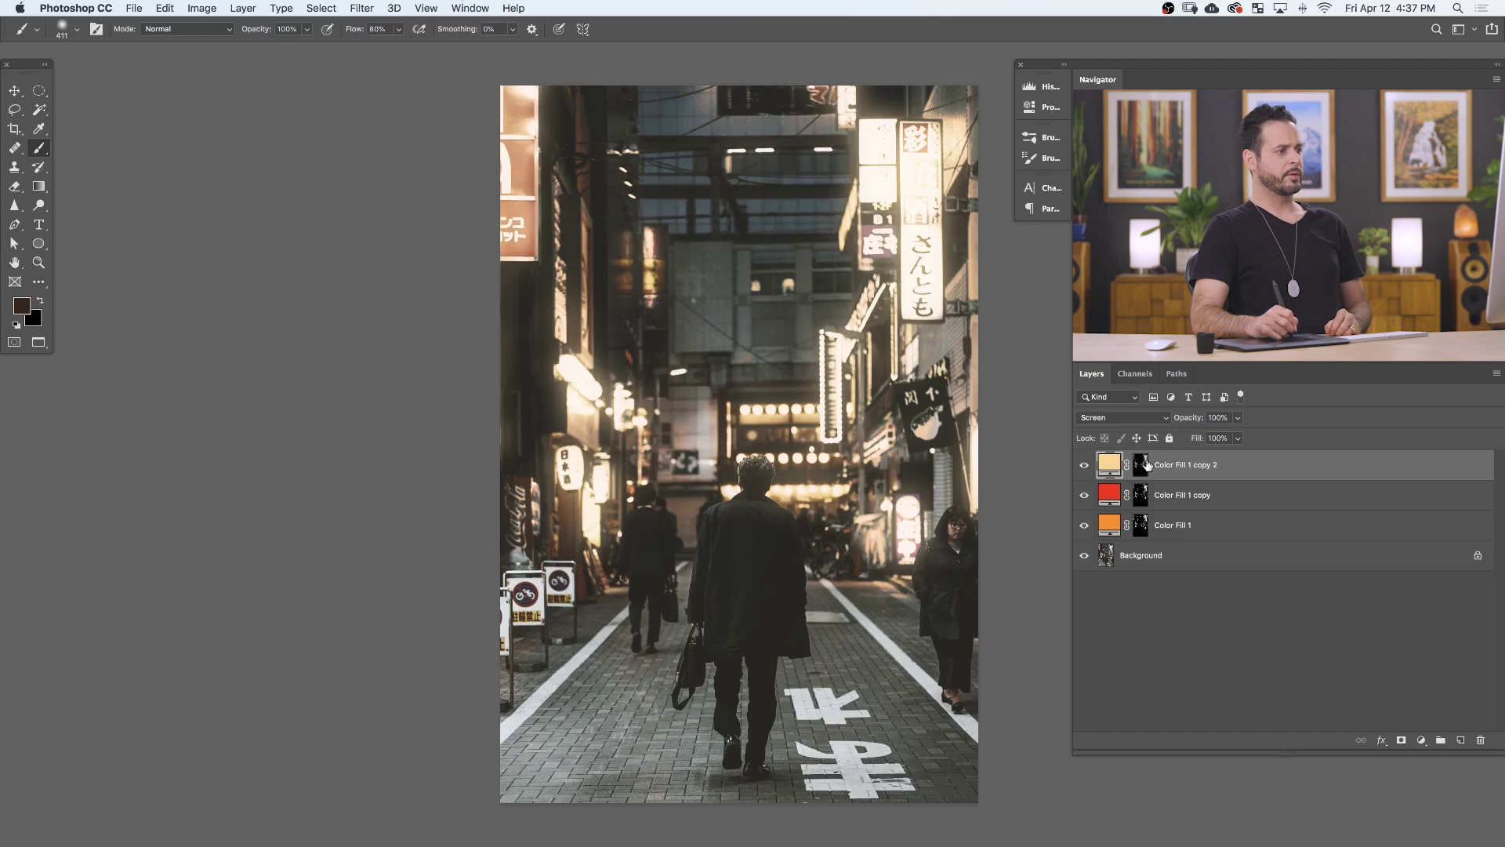
Shift the glow colour slightly more orange and lower the layer's opacity to 28%
double_click(1109, 463)
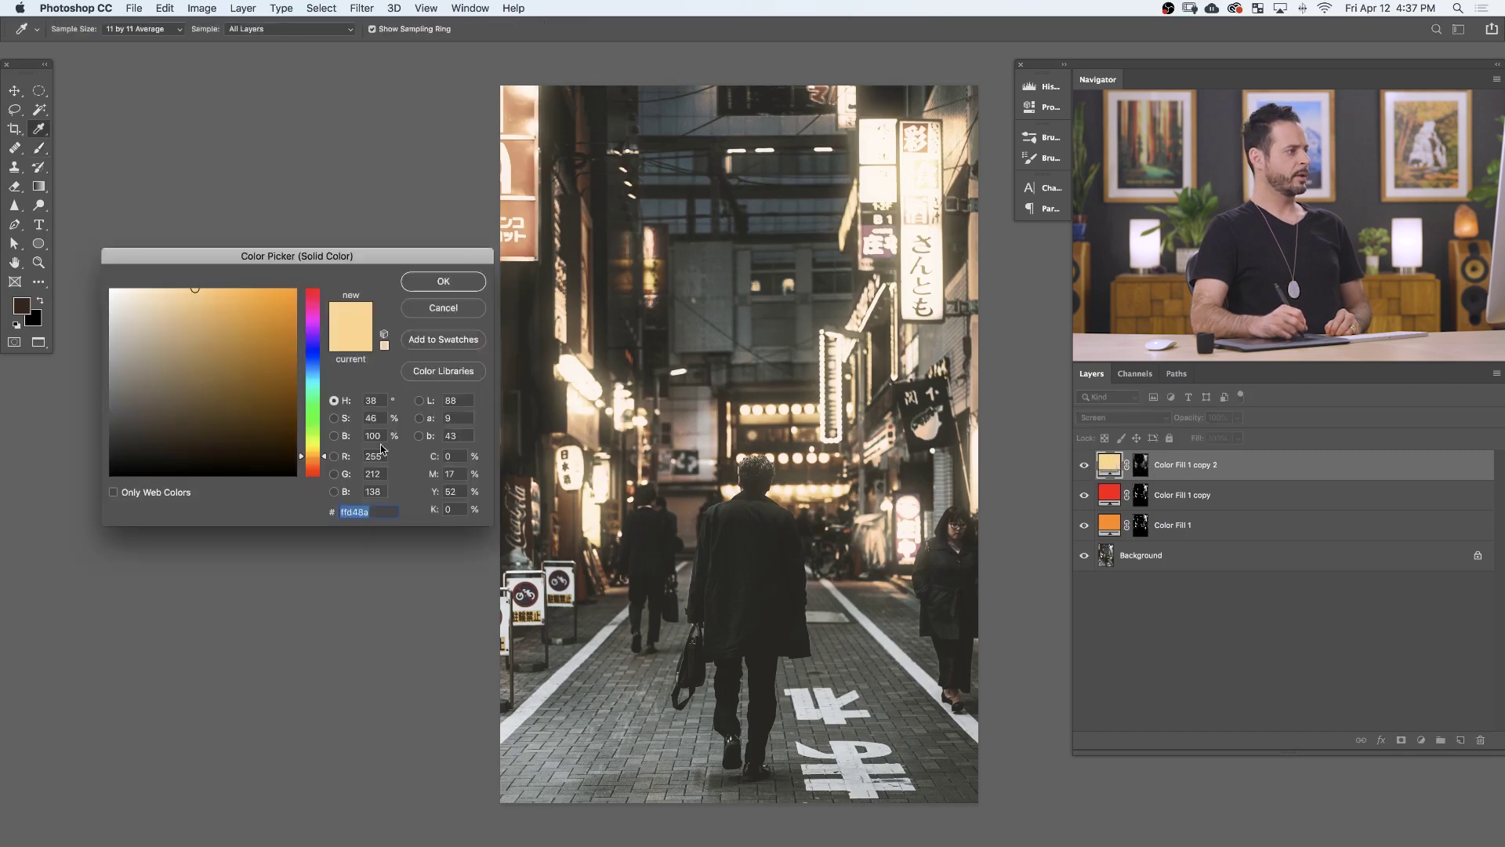
left_click_drag(323, 457, 323, 463)
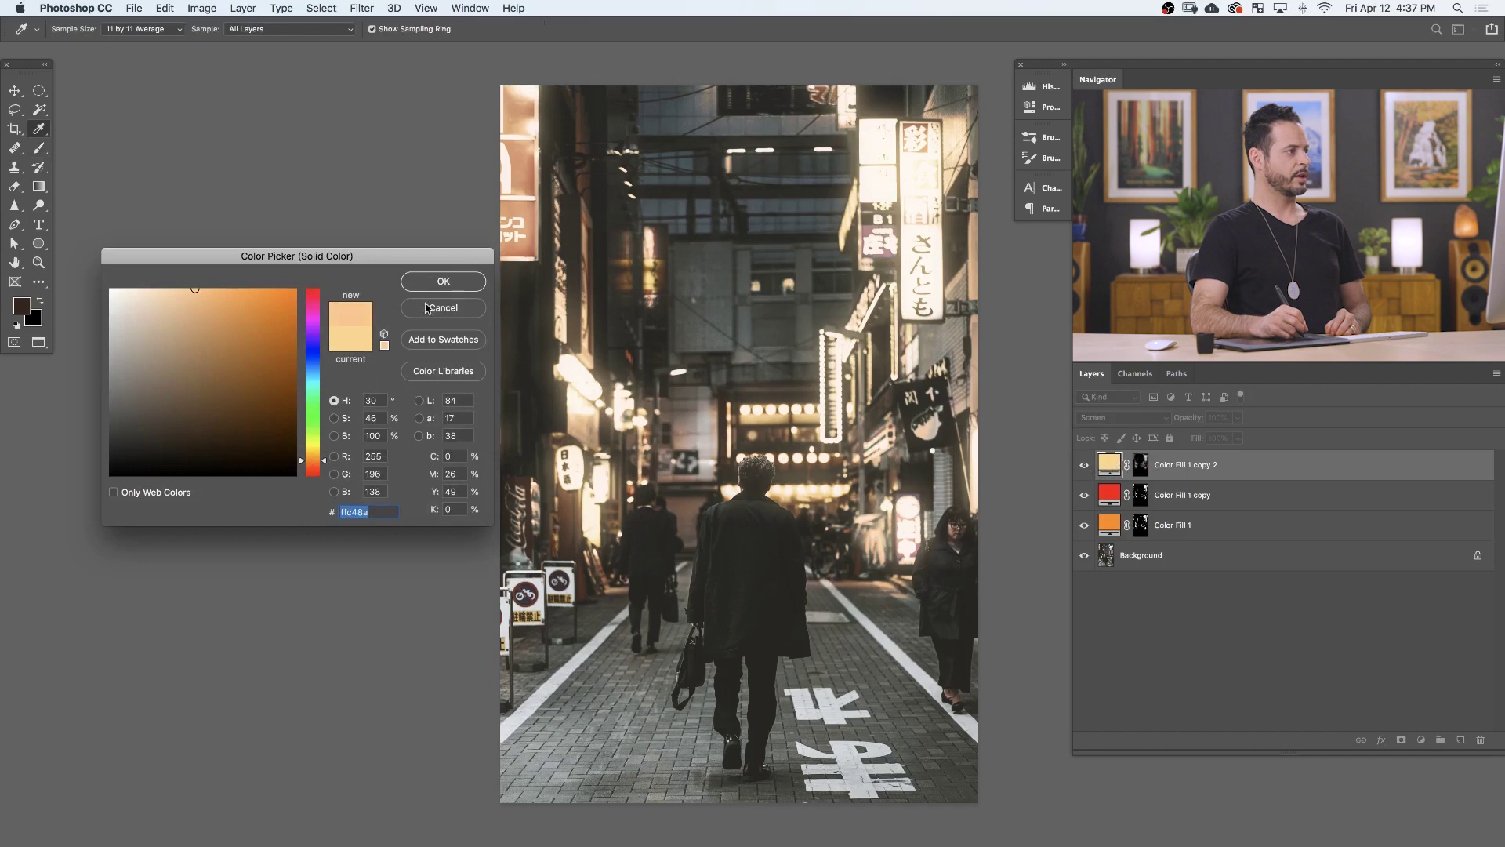
left_click(444, 282)
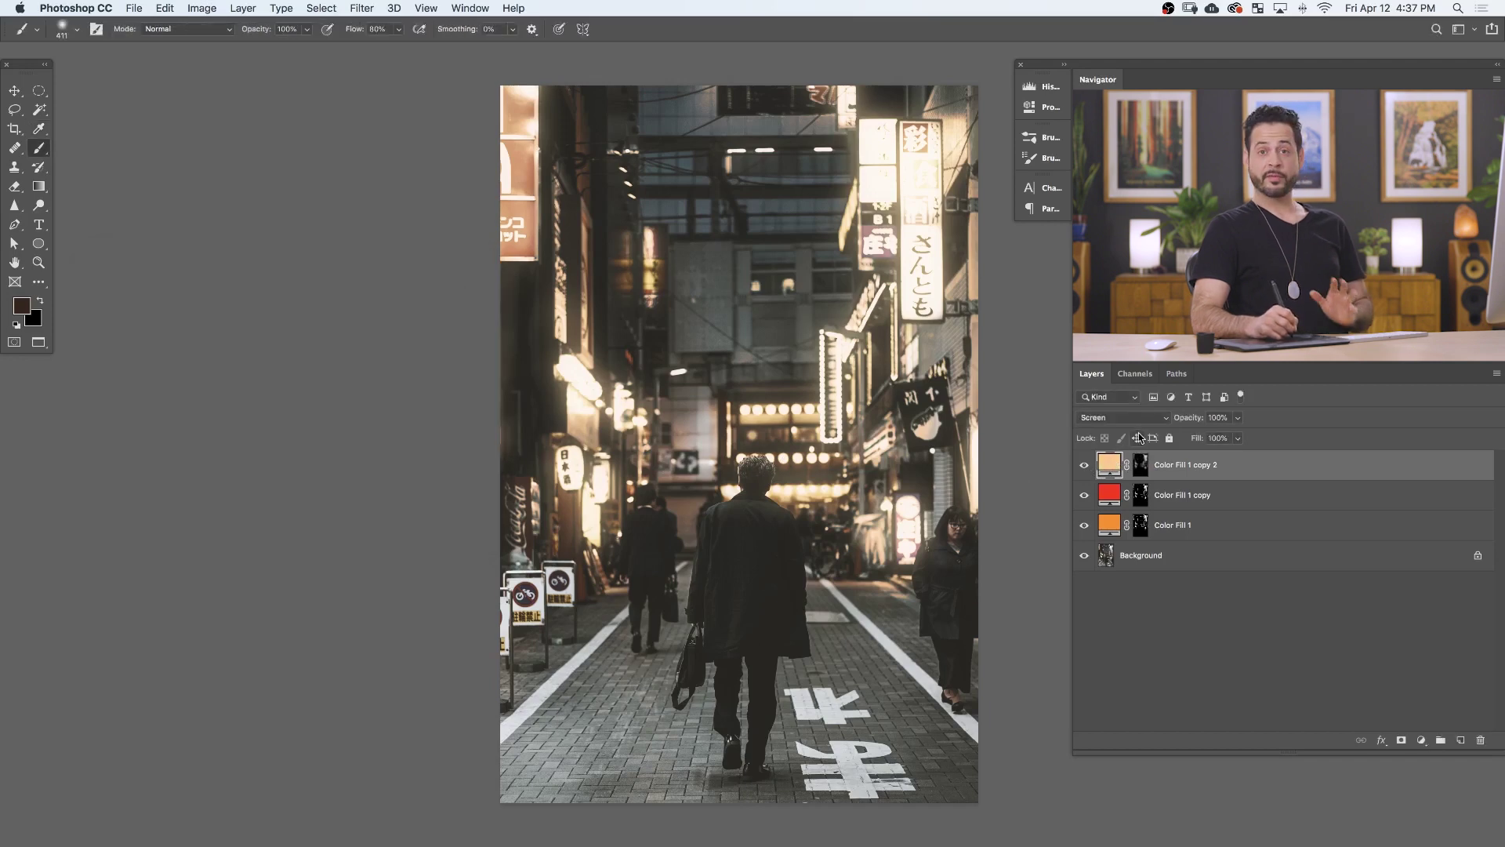
left_click_drag(1179, 424, 1138, 422)
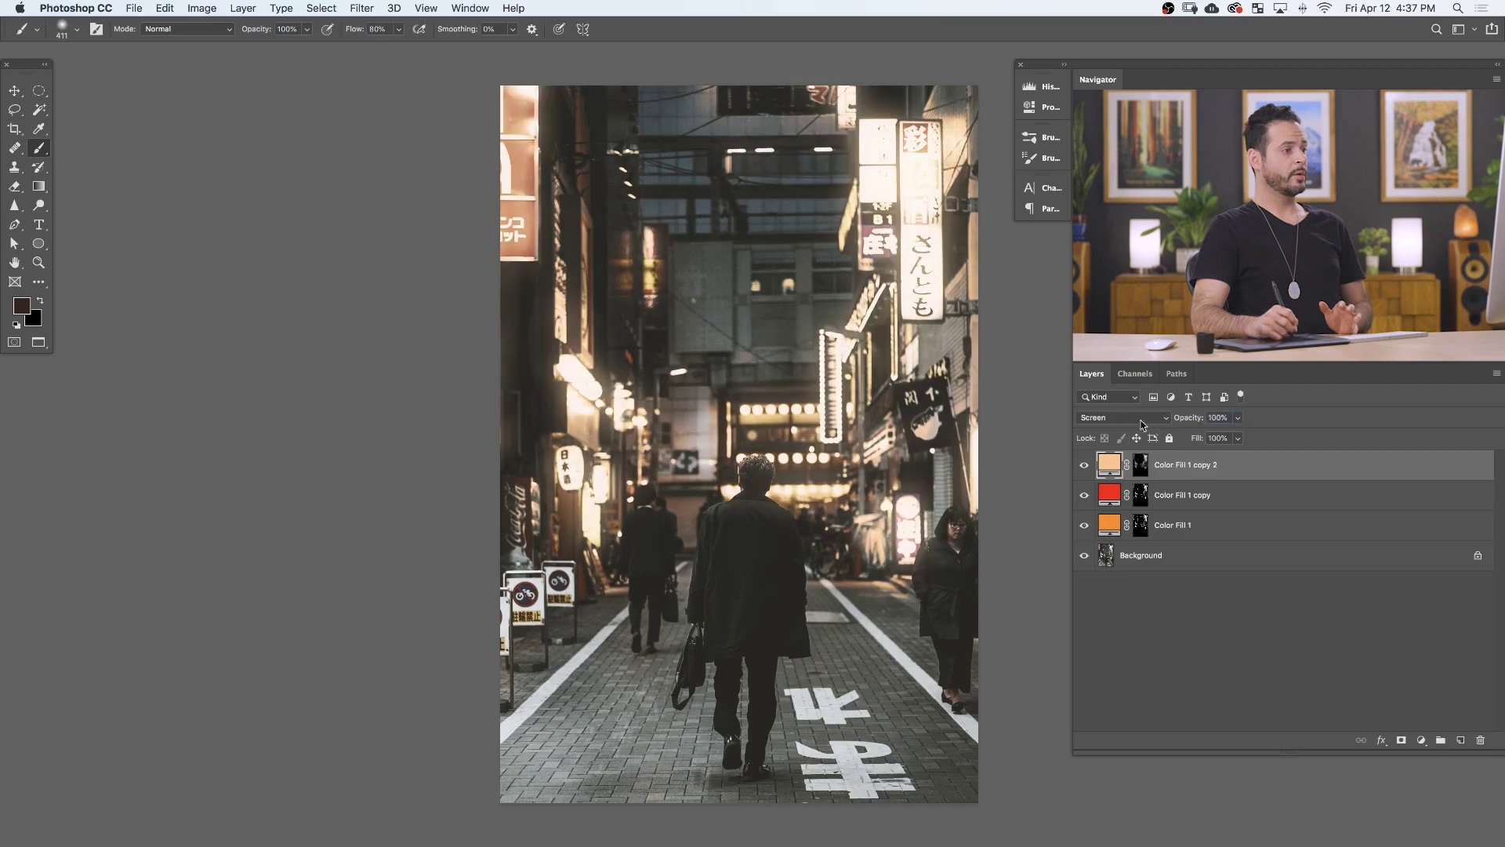
left_click(1123, 418)
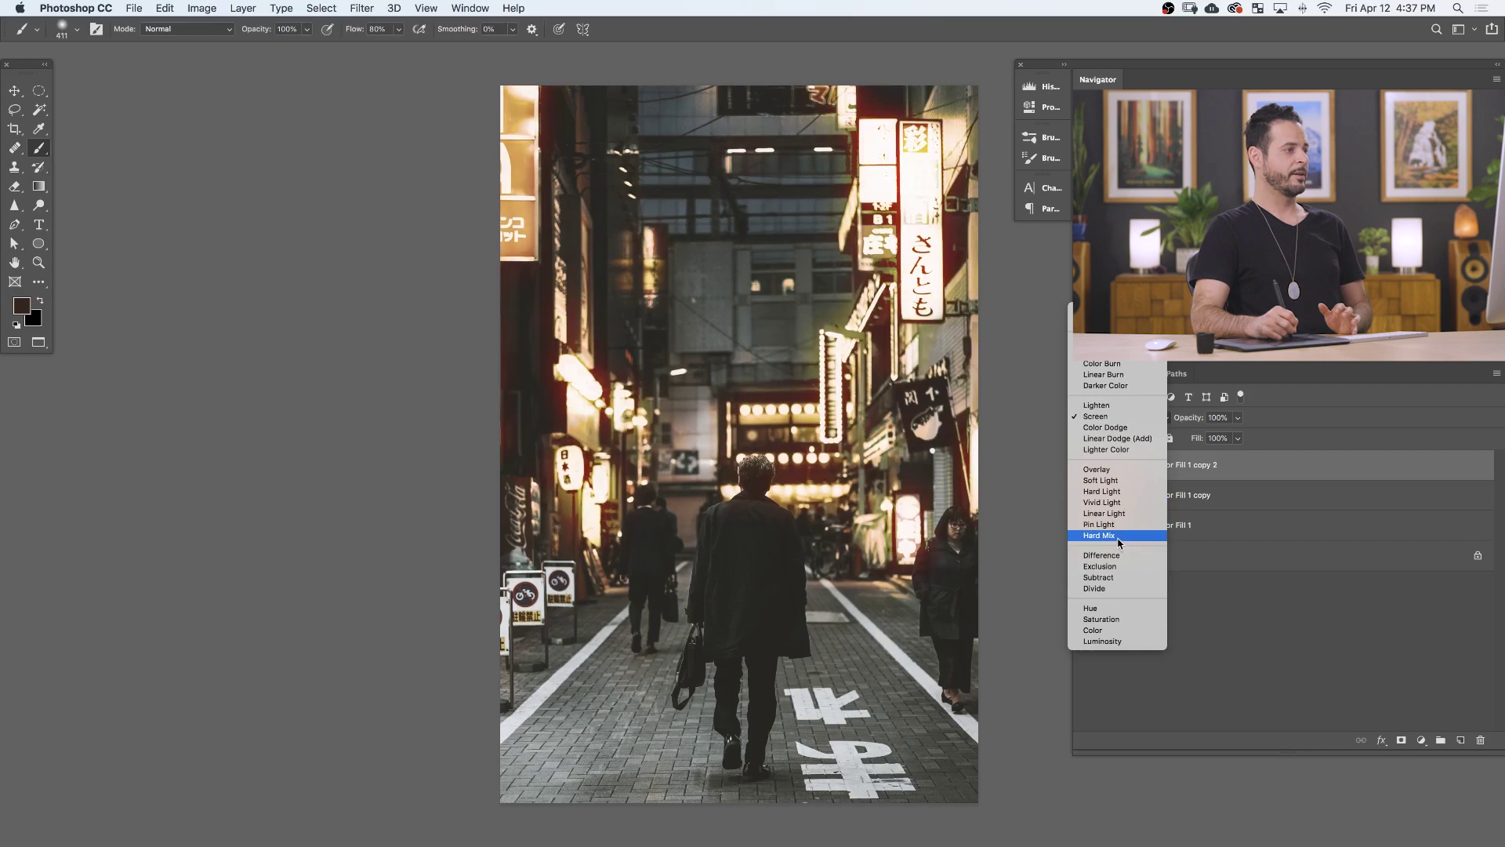
Set Color Fill 1 copy 2 to Screen blending and recolour it orange #ffa854
left_click(1110, 418)
double_click(1109, 464)
left_click_drag(196, 288, 238, 273)
left_click(444, 282)
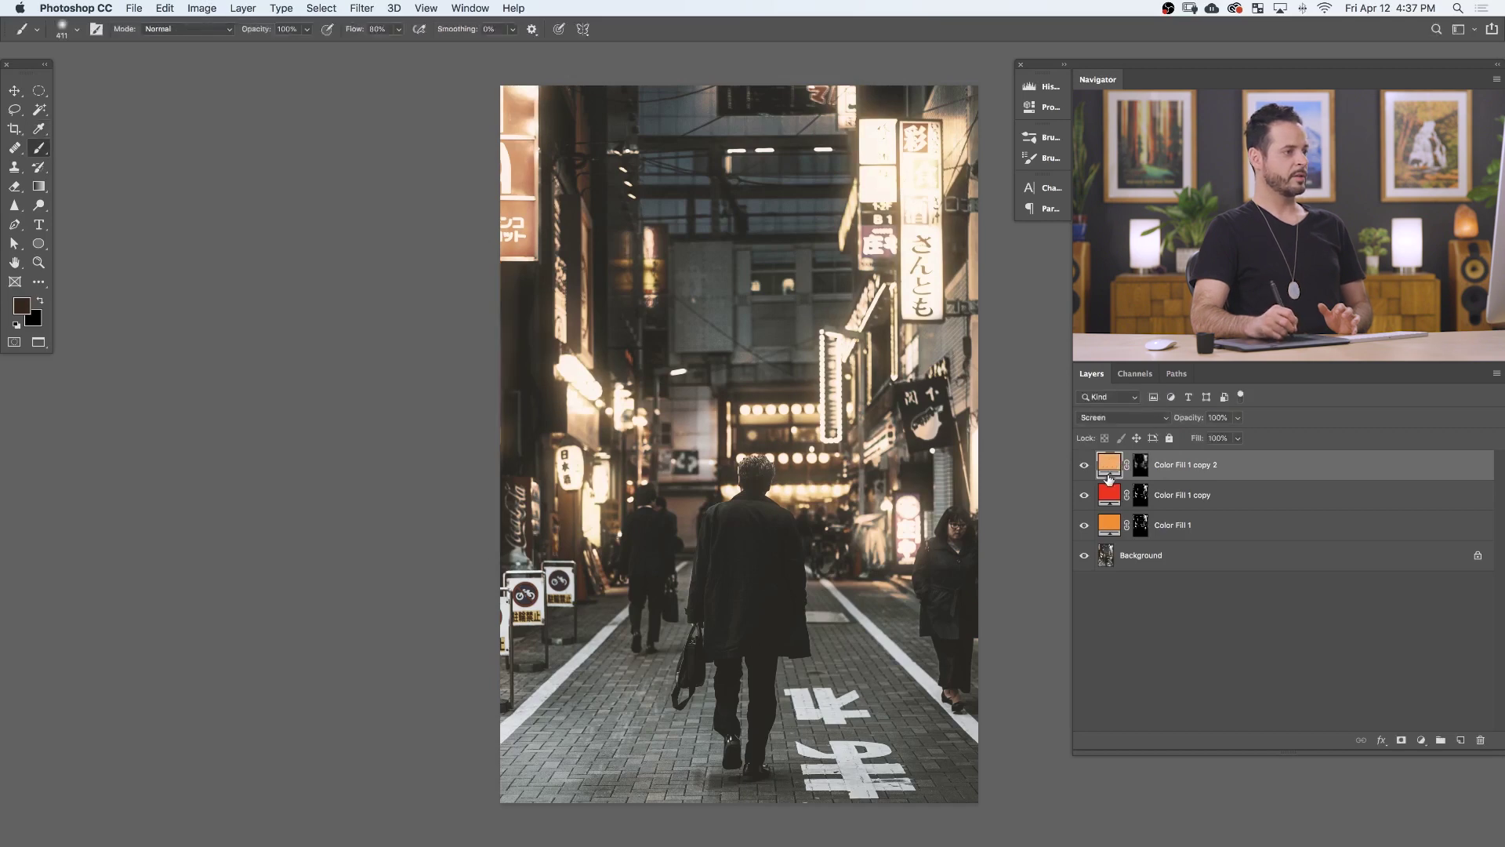
Compare the orange glow by toggling Color Fill 1 copy 2 off and on
left_click(1084, 467)
left_click(1084, 469)
left_click(1084, 470)
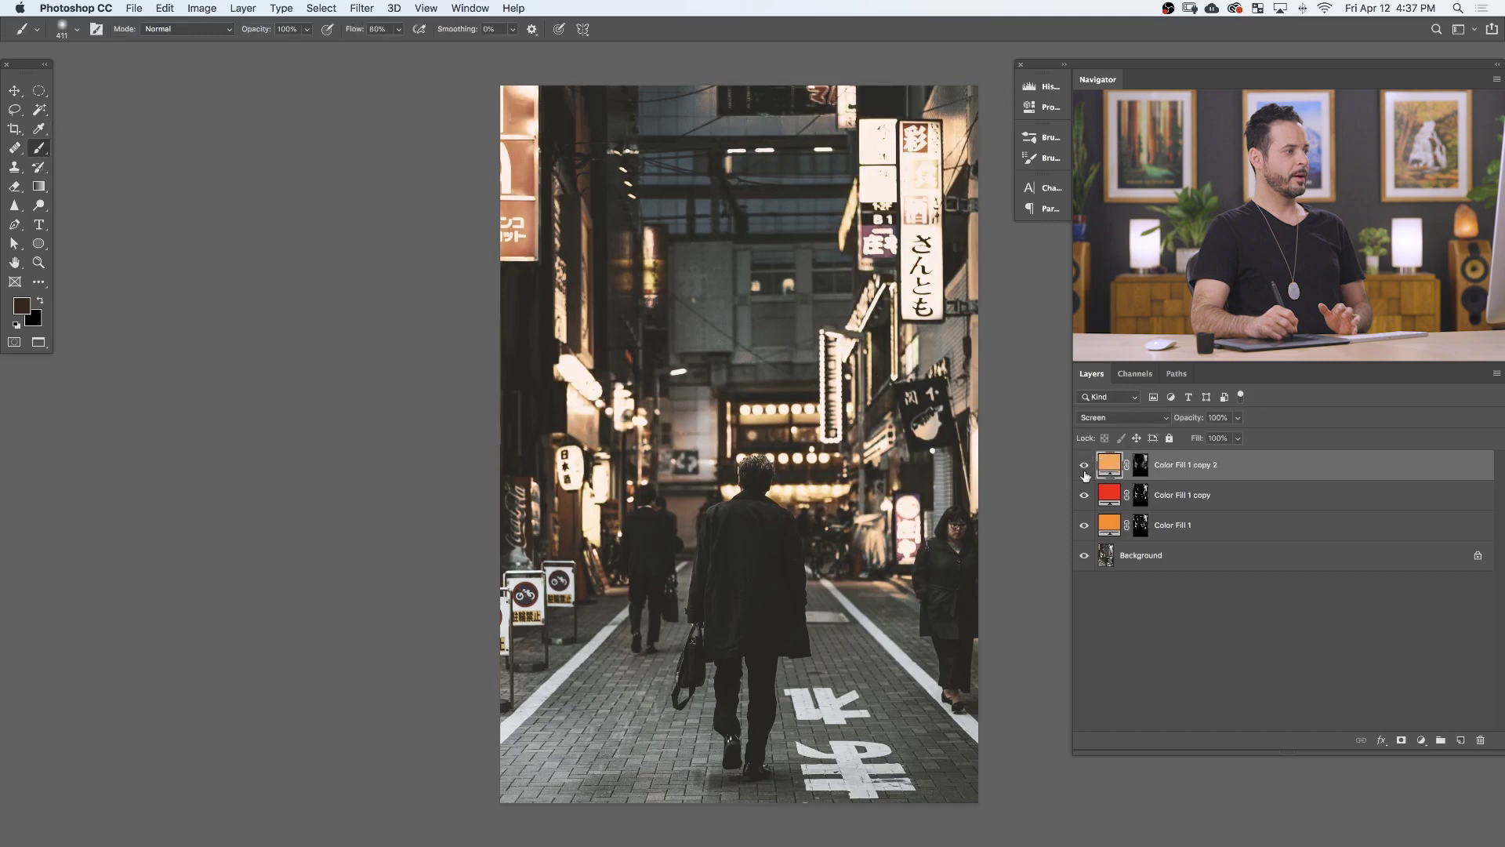
left_click(1084, 473)
left_click(1084, 475)
left_click(1084, 476)
left_click(1084, 476)
left_click(1085, 477)
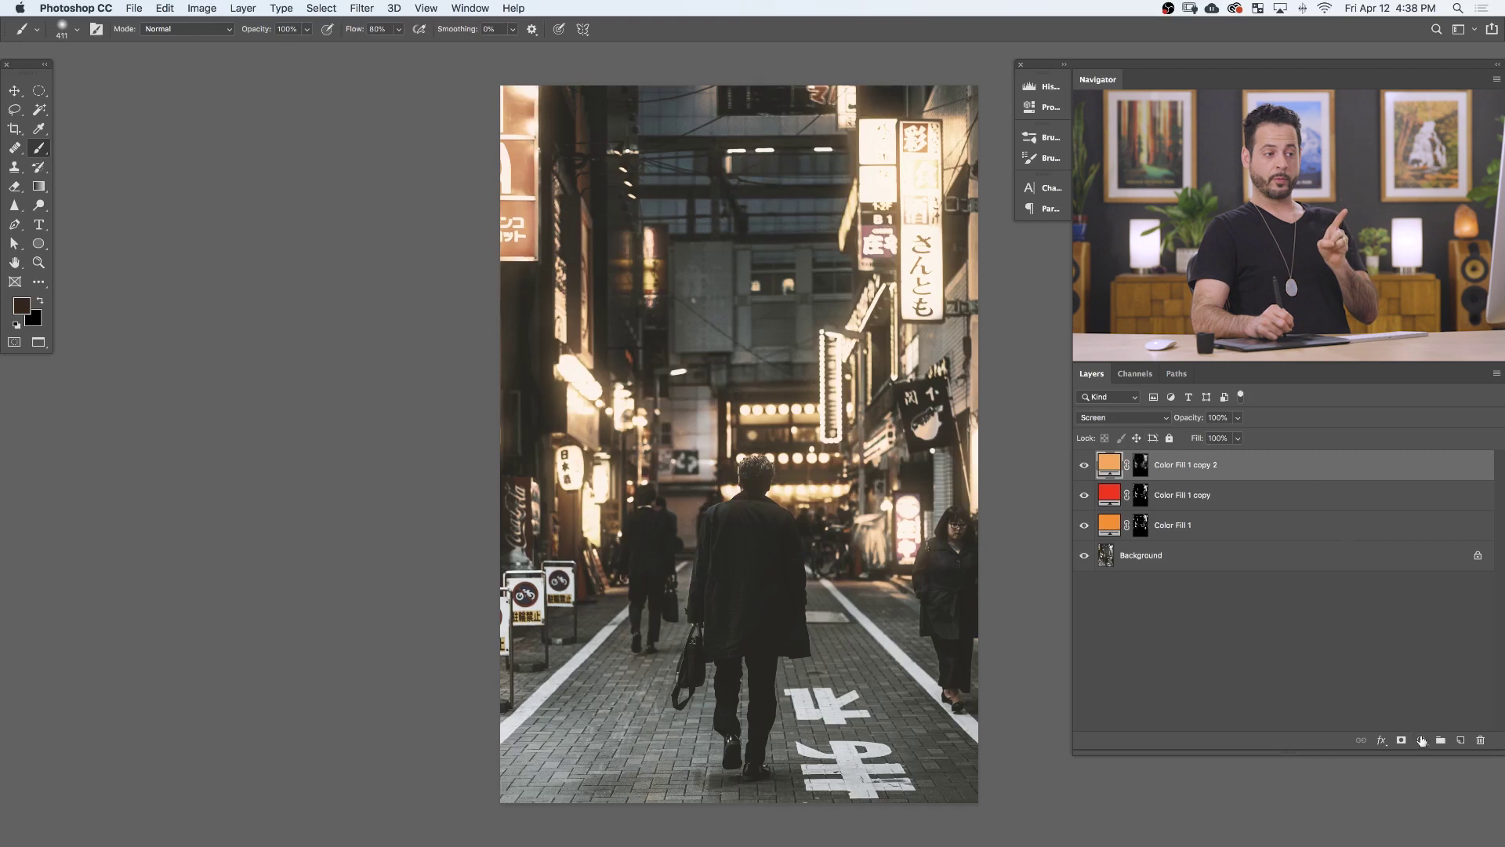
Add a Selective Color adjustment layer adding +14 cyan to the Neutrals
left_click(1422, 741)
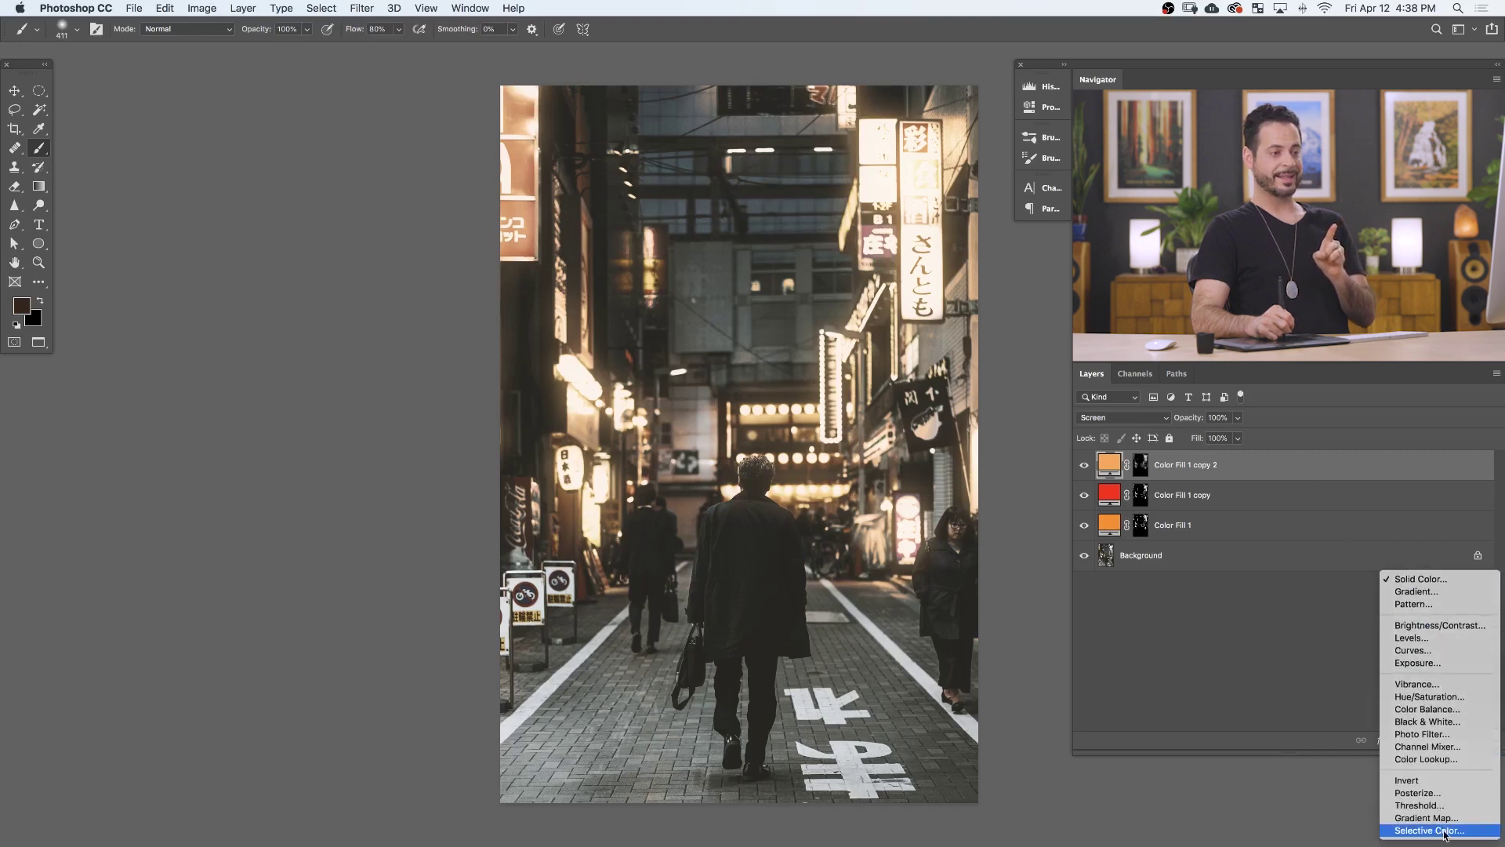
left_click(1441, 831)
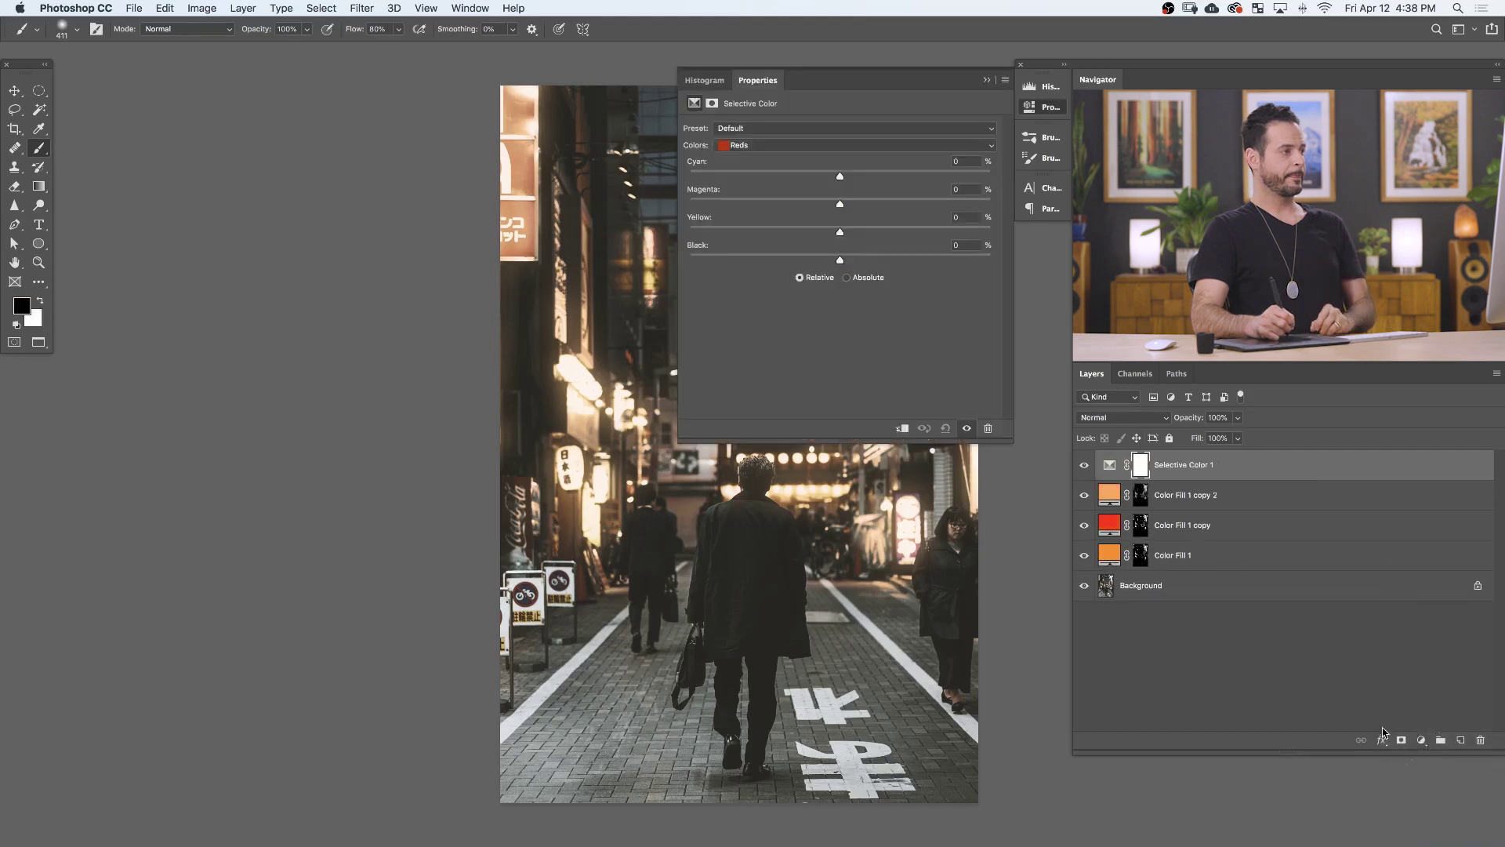
left_click(755, 146)
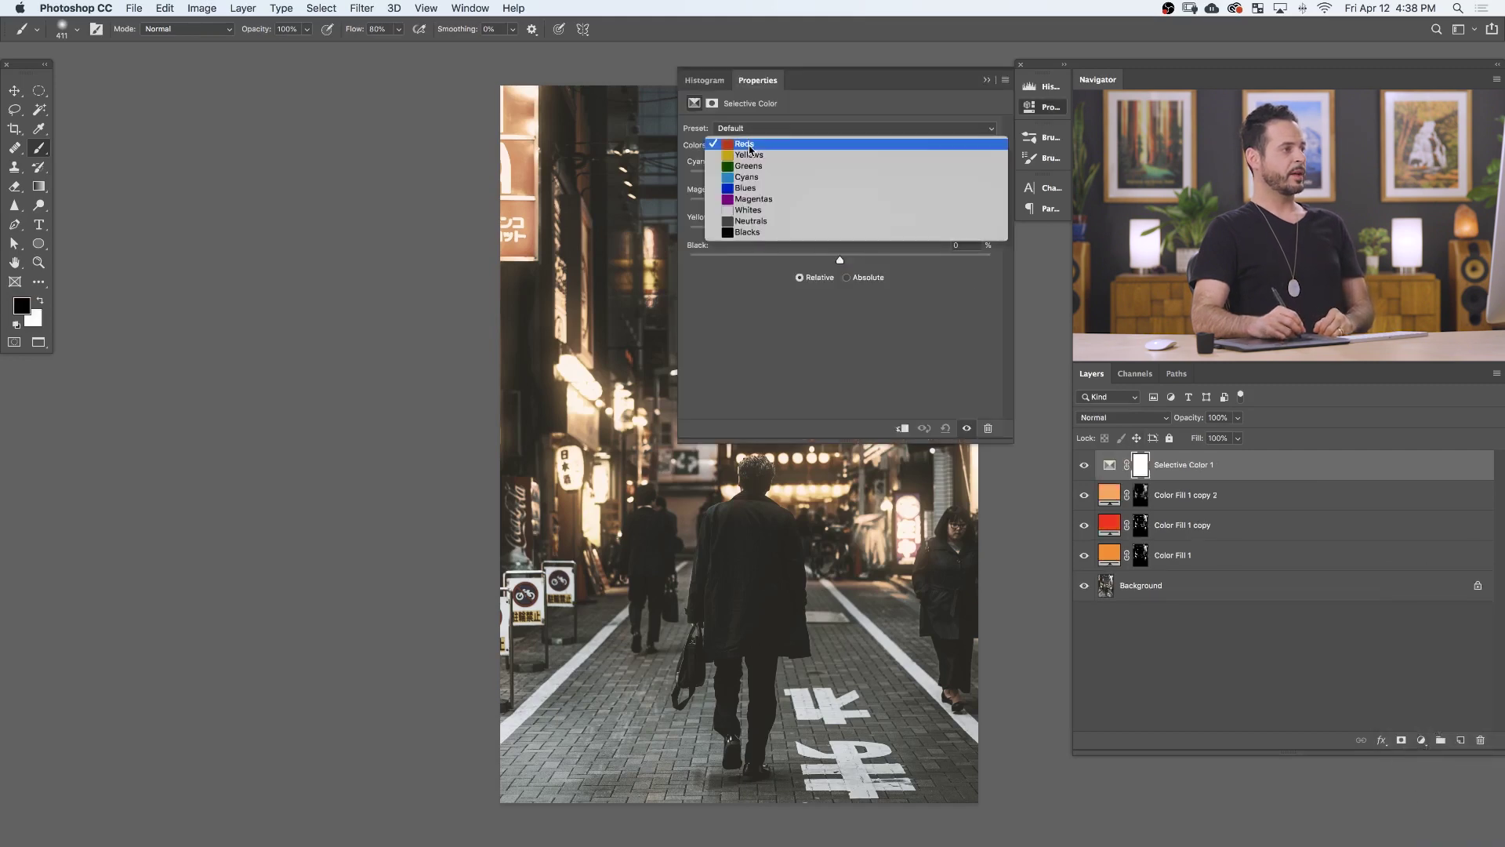
left_click(834, 218)
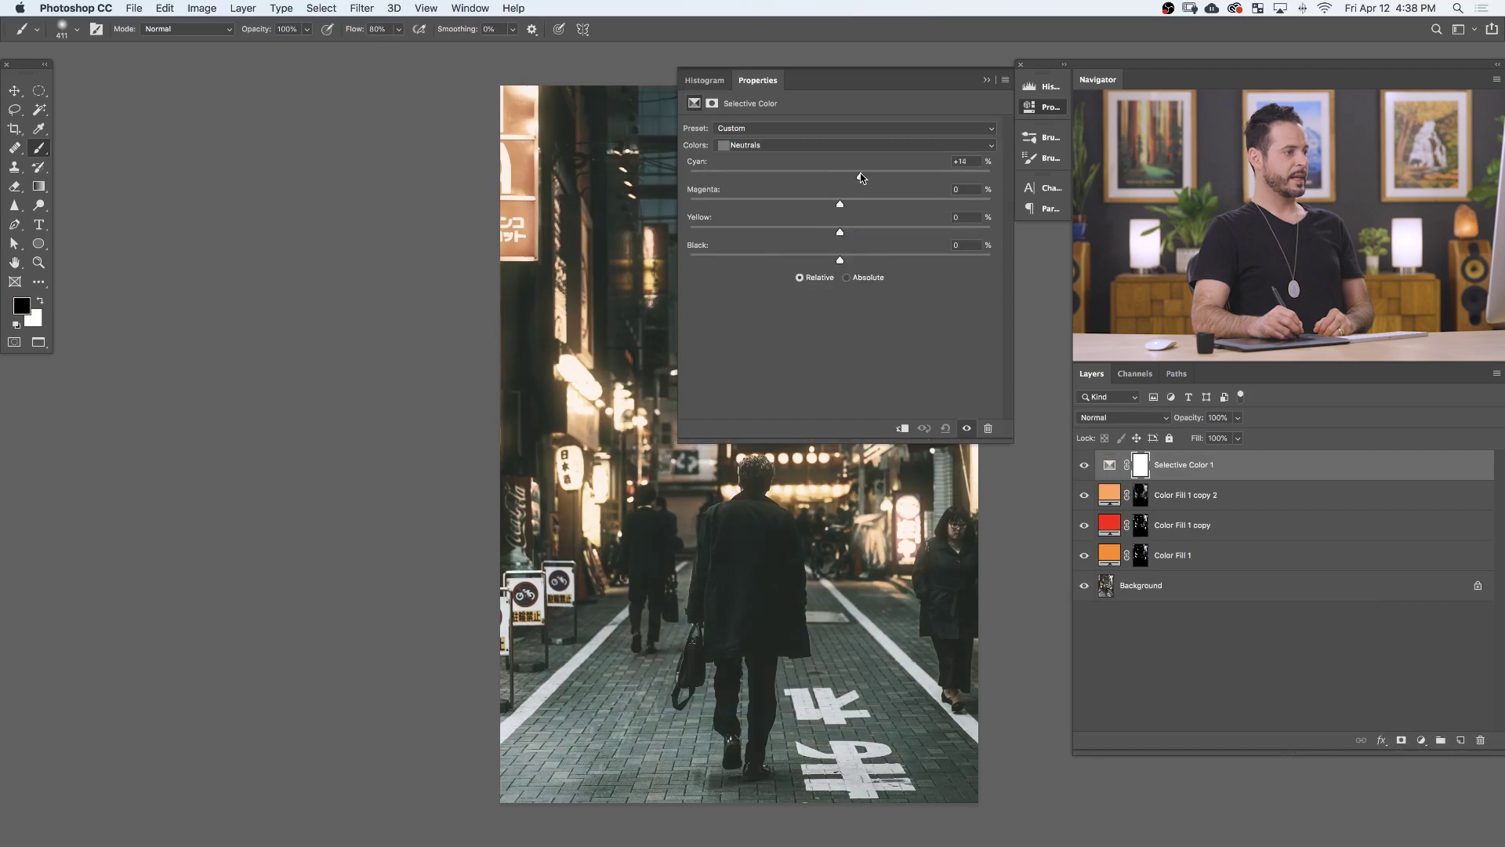
mouse_move(841, 173)
left_mouse_down()
mouse_move(900, 175)
mouse_move(843, 174)
left_mouse_up()
left_click(1066, 107)
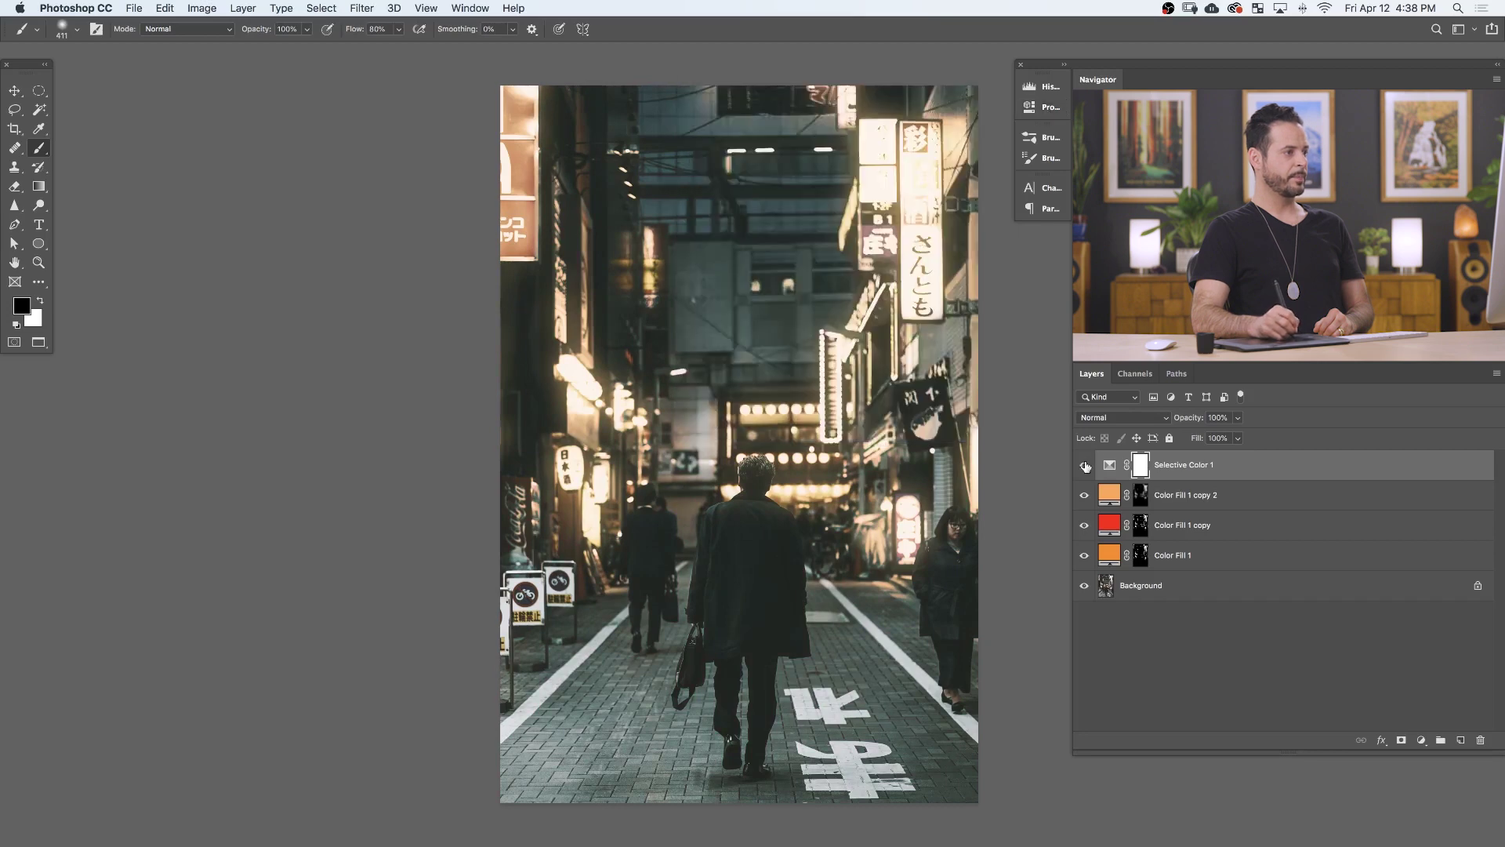
Compare Selective Color 1 on and off, then move it directly above Background
left_click(1085, 466)
left_click(1084, 466)
left_click(1084, 466)
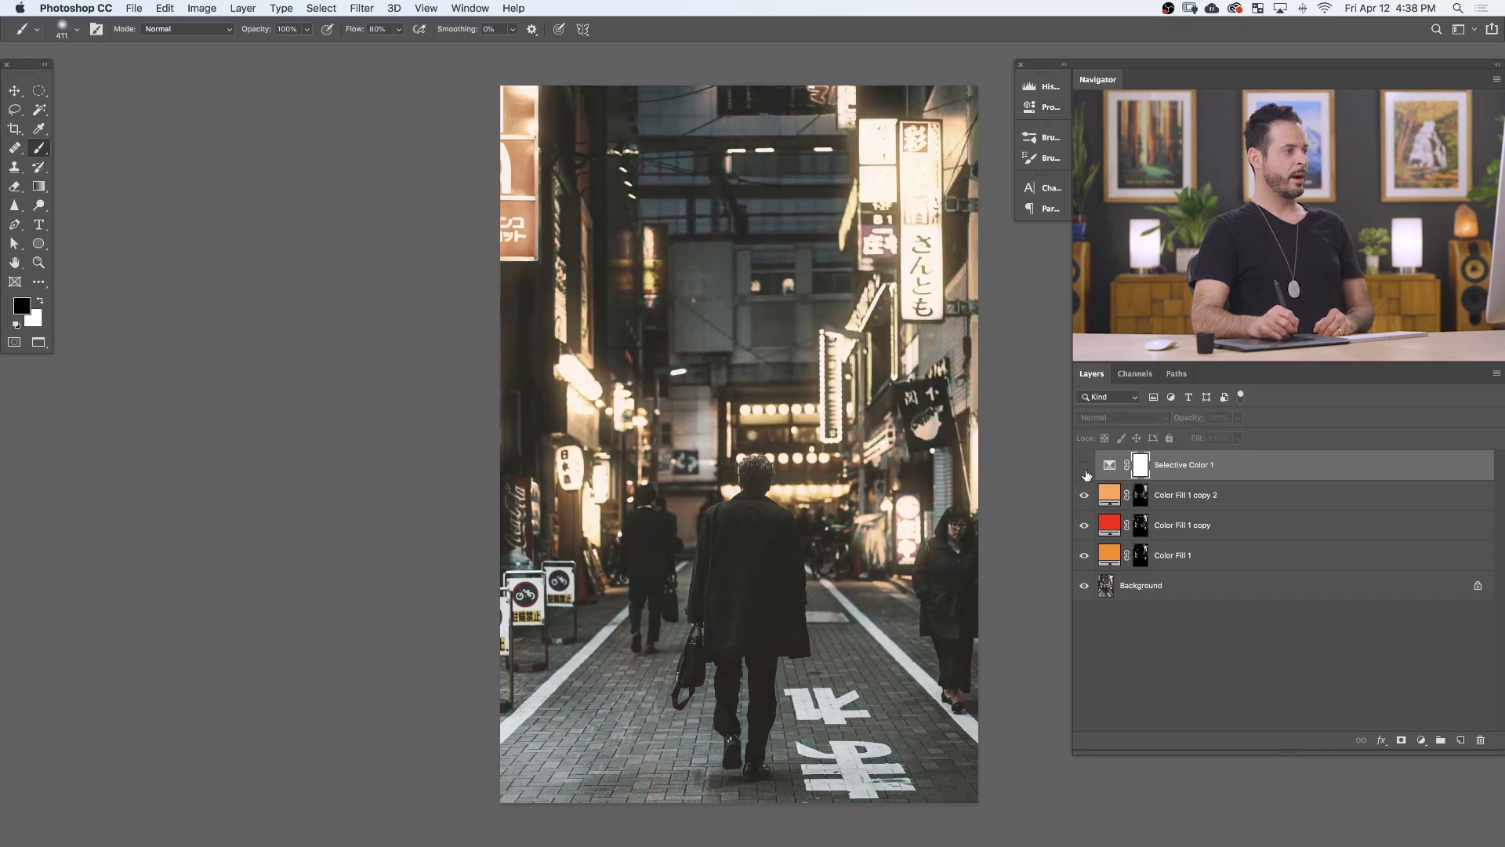
left_click(1084, 467)
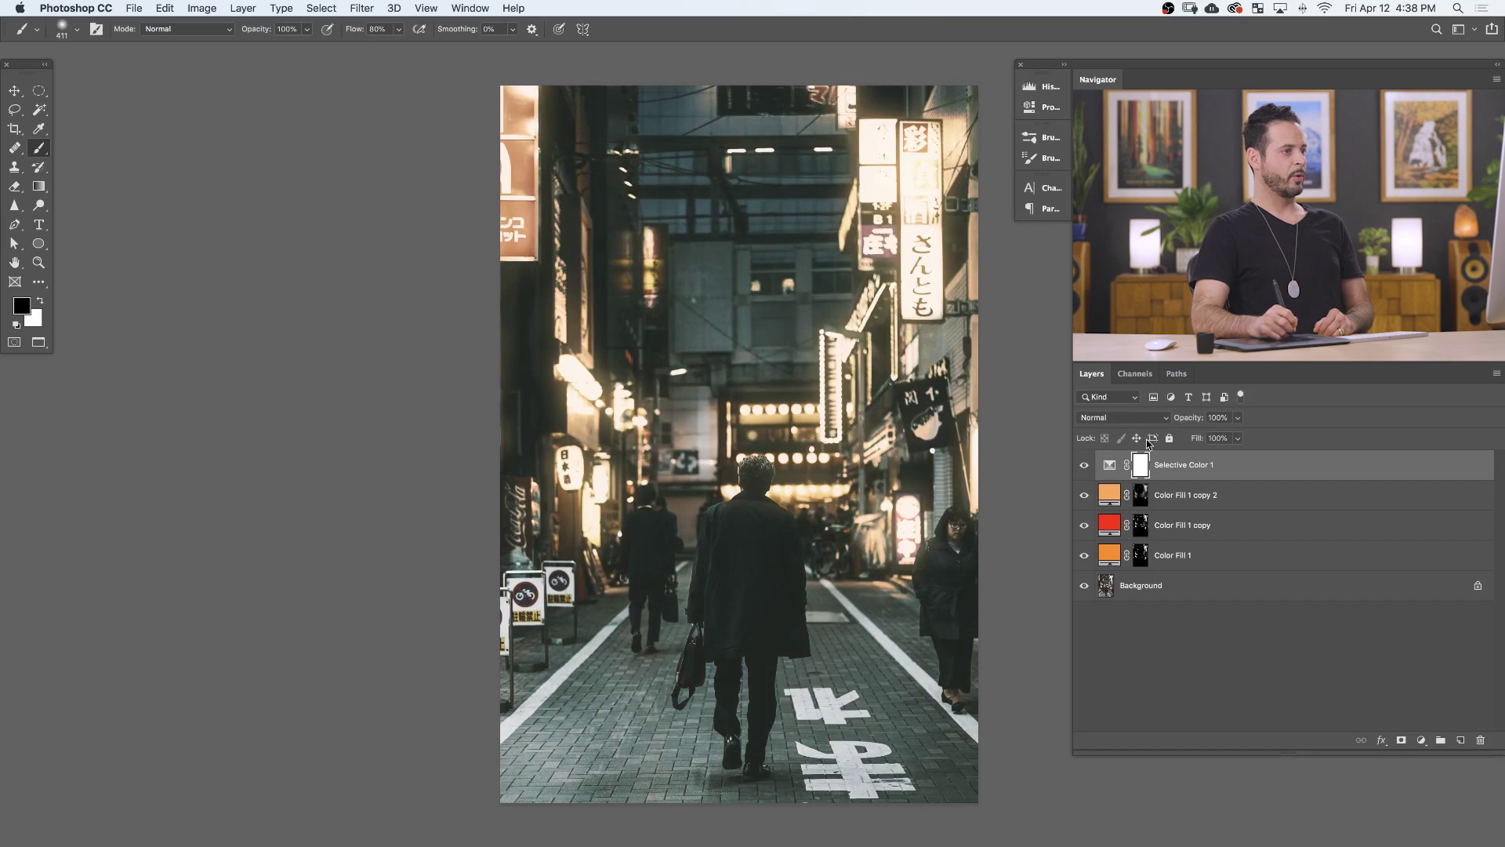
left_click_drag(1221, 469, 1237, 558)
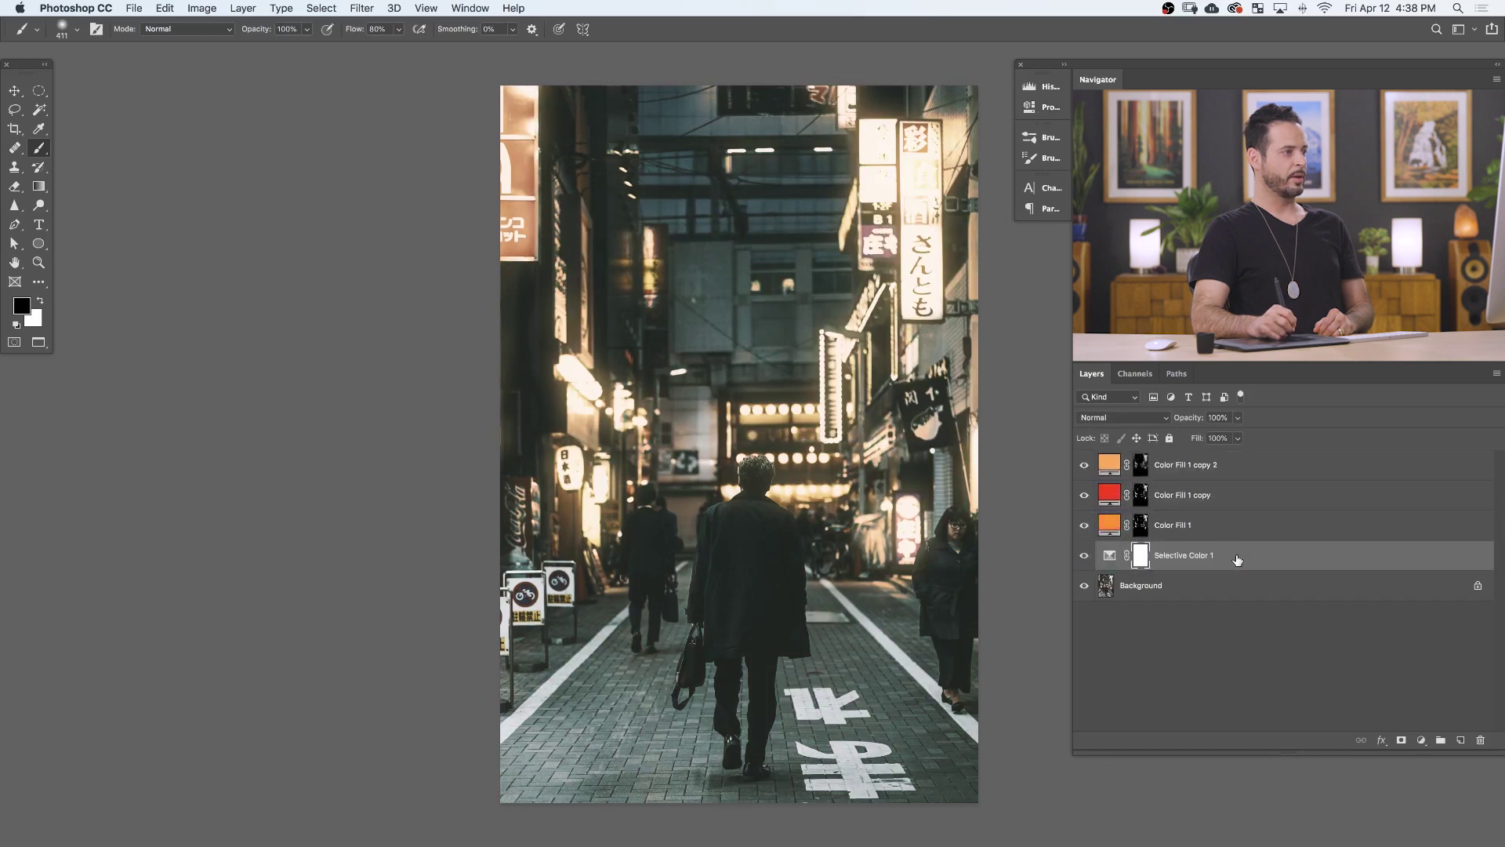
Lower Selective Color 1 to 73% opacity, comparing it and the fill layers on and off
left_click(1086, 468)
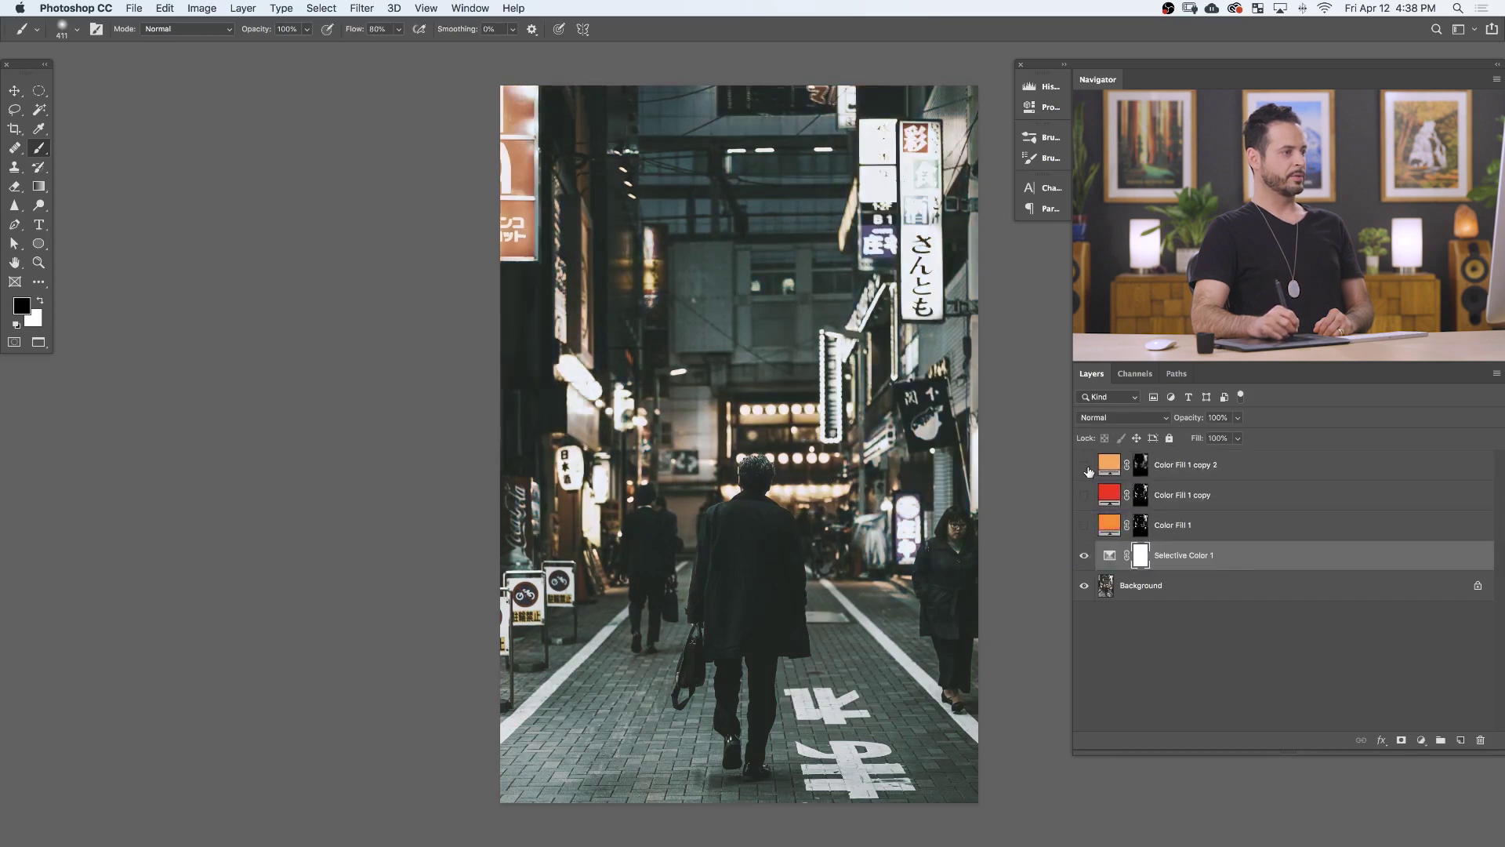
left_click(1088, 530)
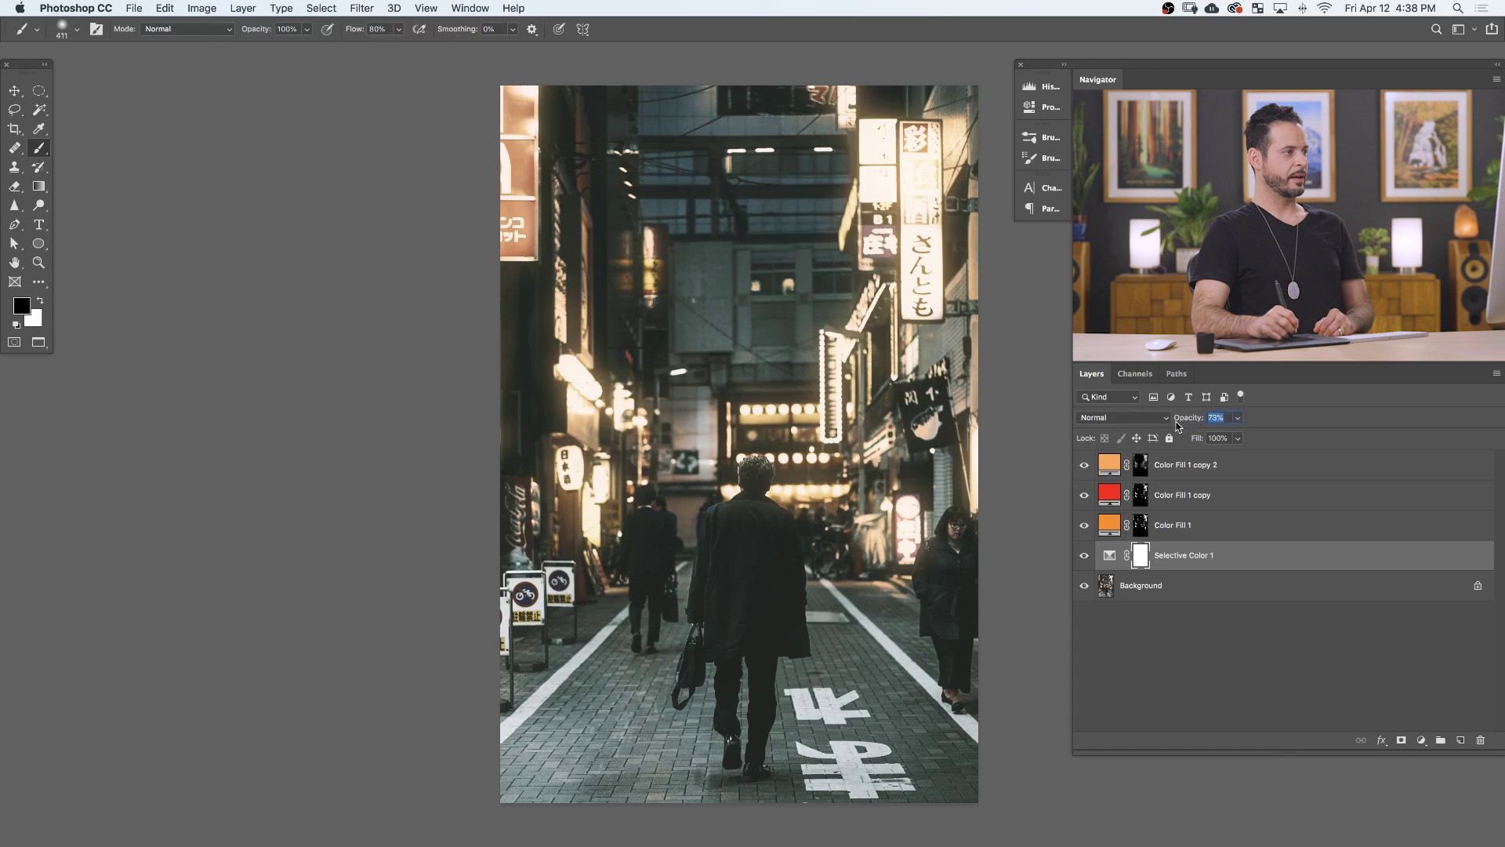
left_click_drag(1179, 421, 1168, 436)
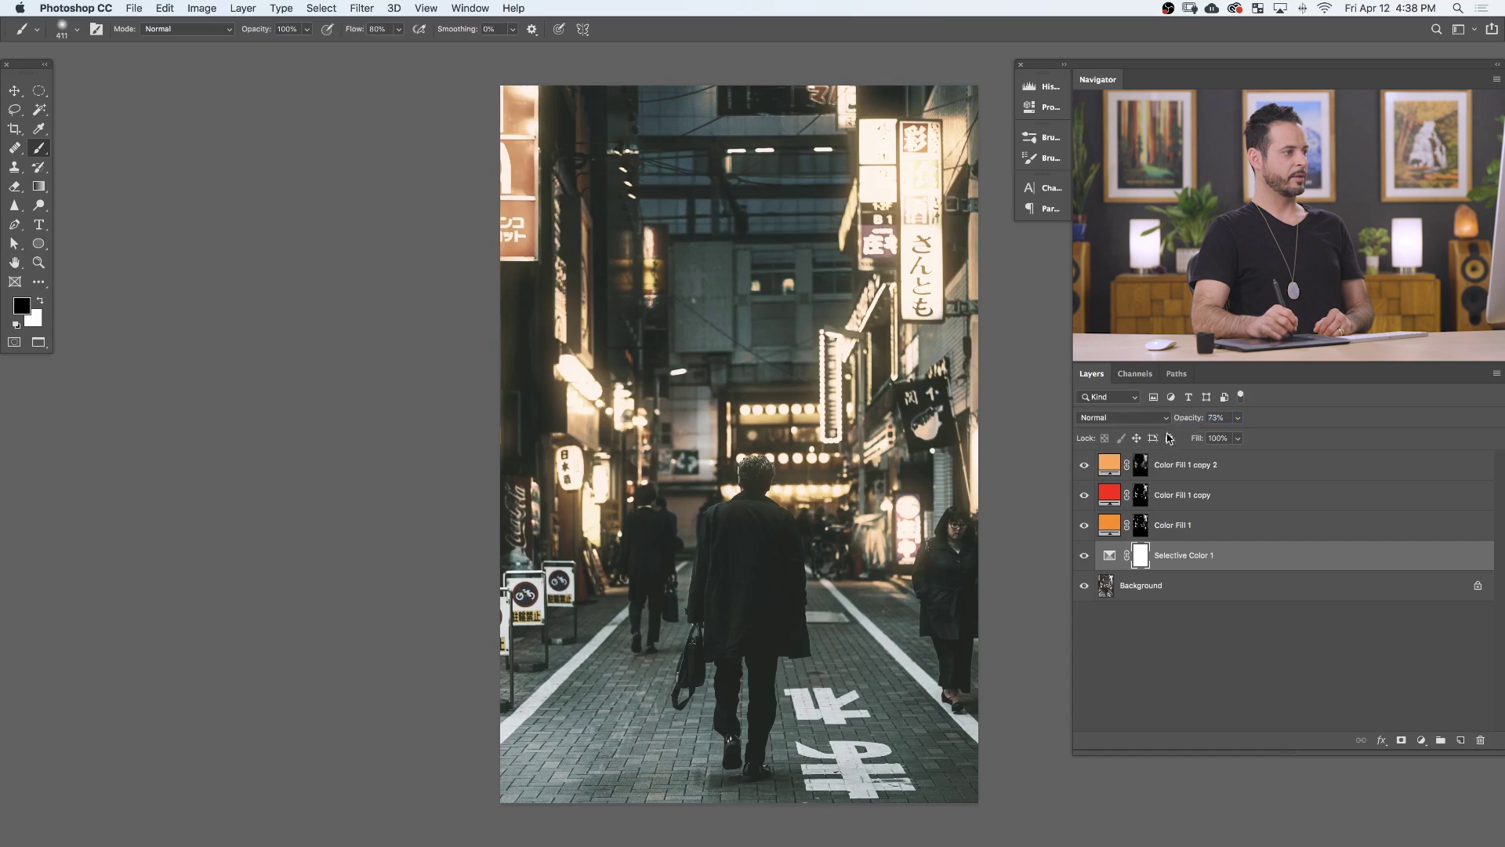
left_click(1085, 555)
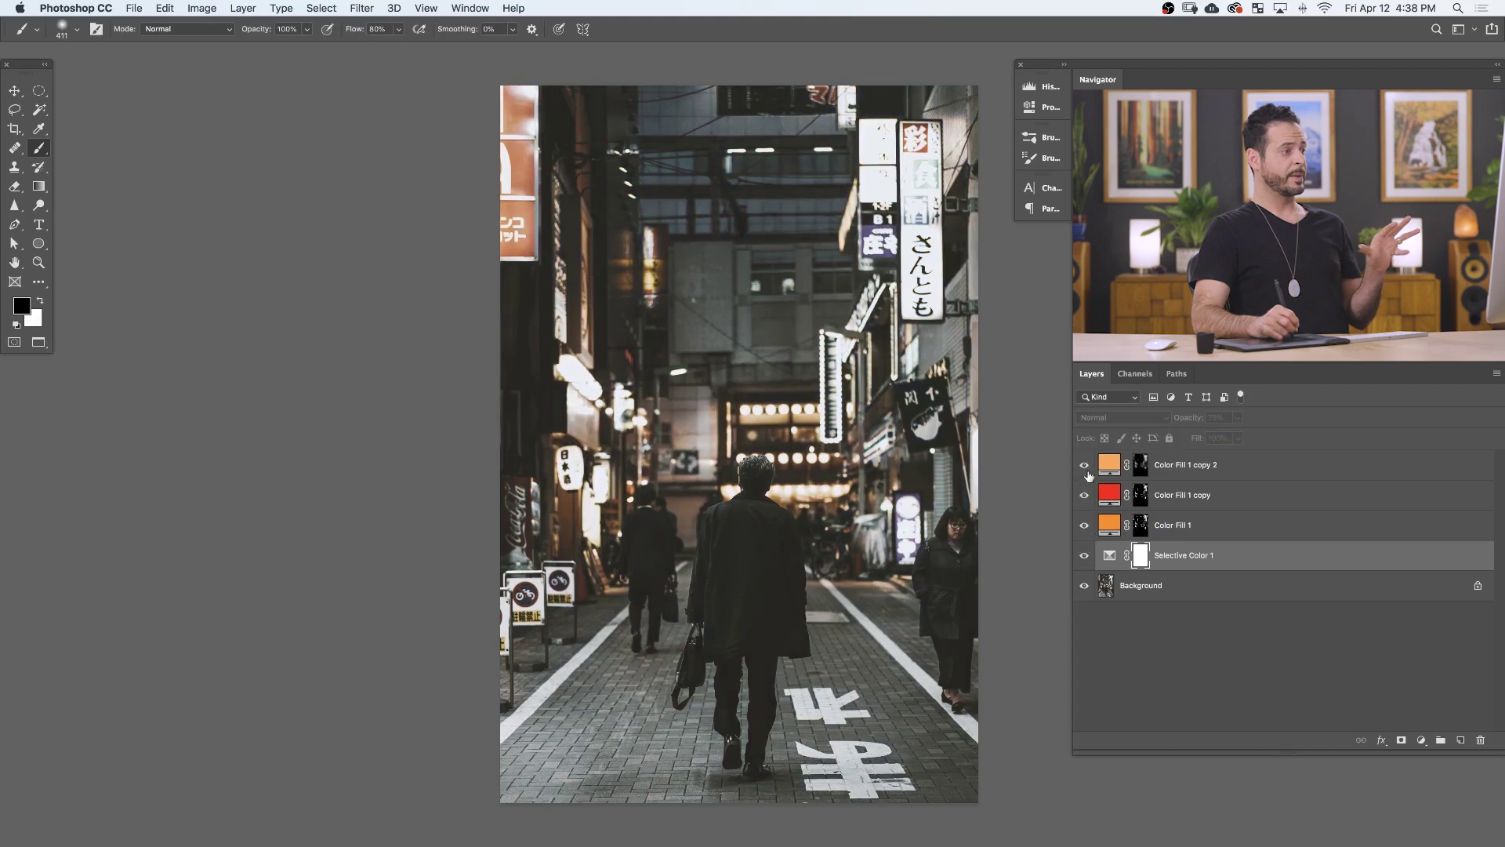
key("super+comma")
left_click(1085, 556)
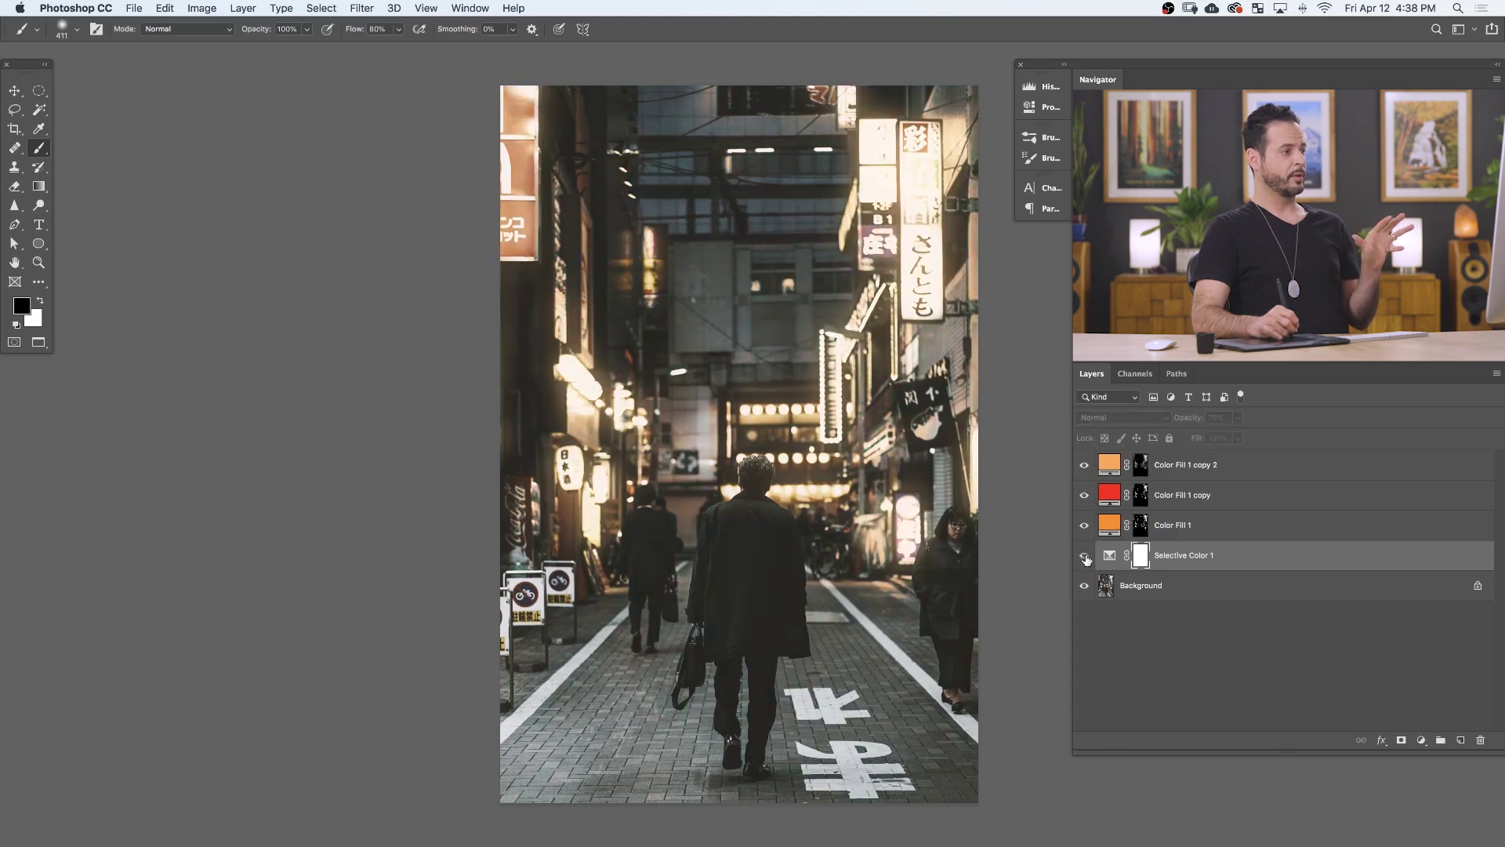
left_click(1092, 470)
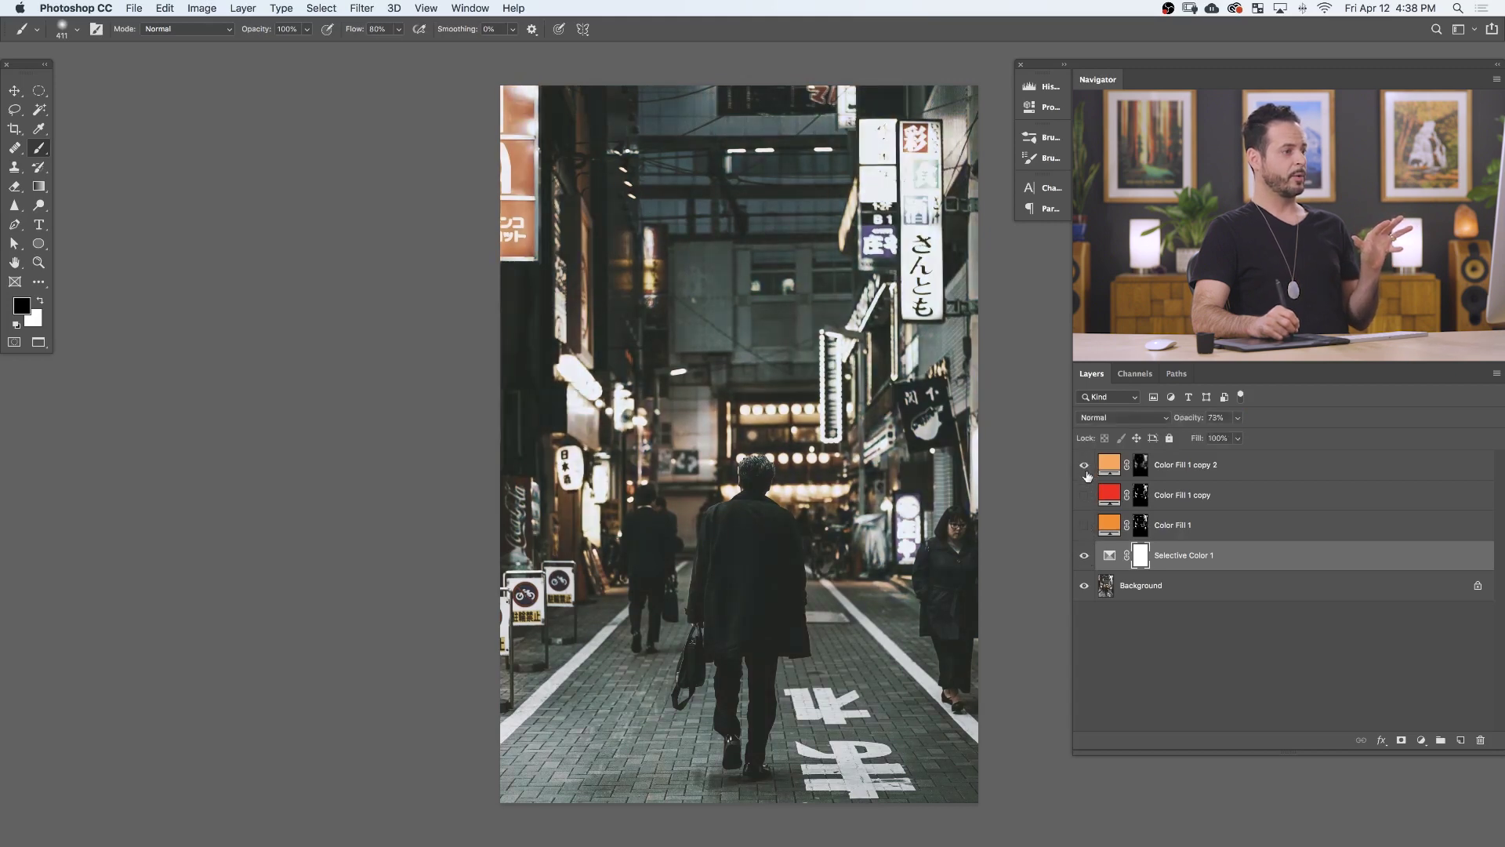
left_click(1083, 526)
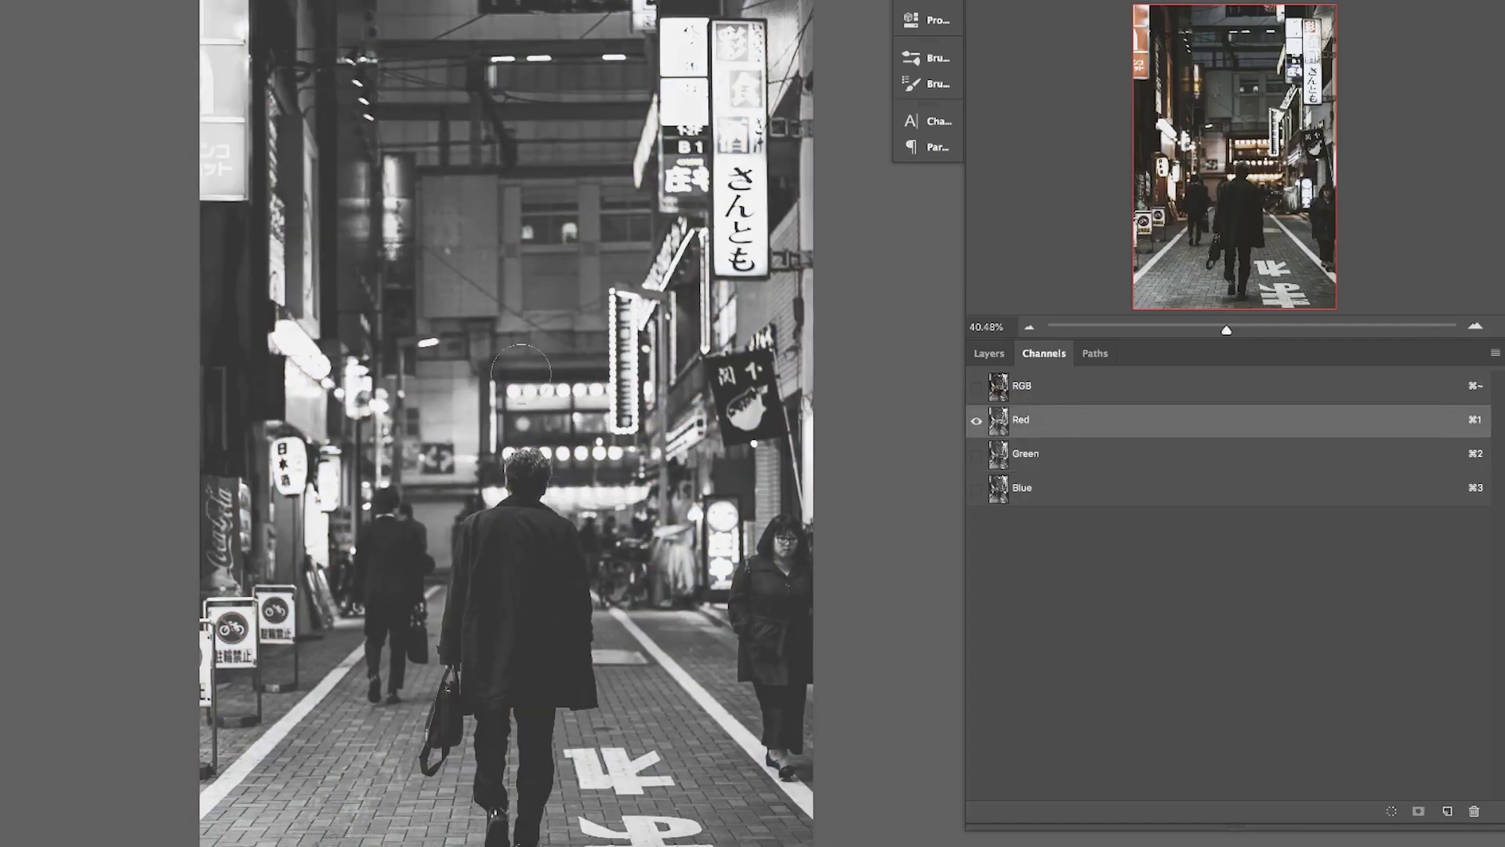
Load the Blue channel as a selection and add a Solid Color fill with a painted mask
left_click(1045, 457)
left_click(1045, 488)
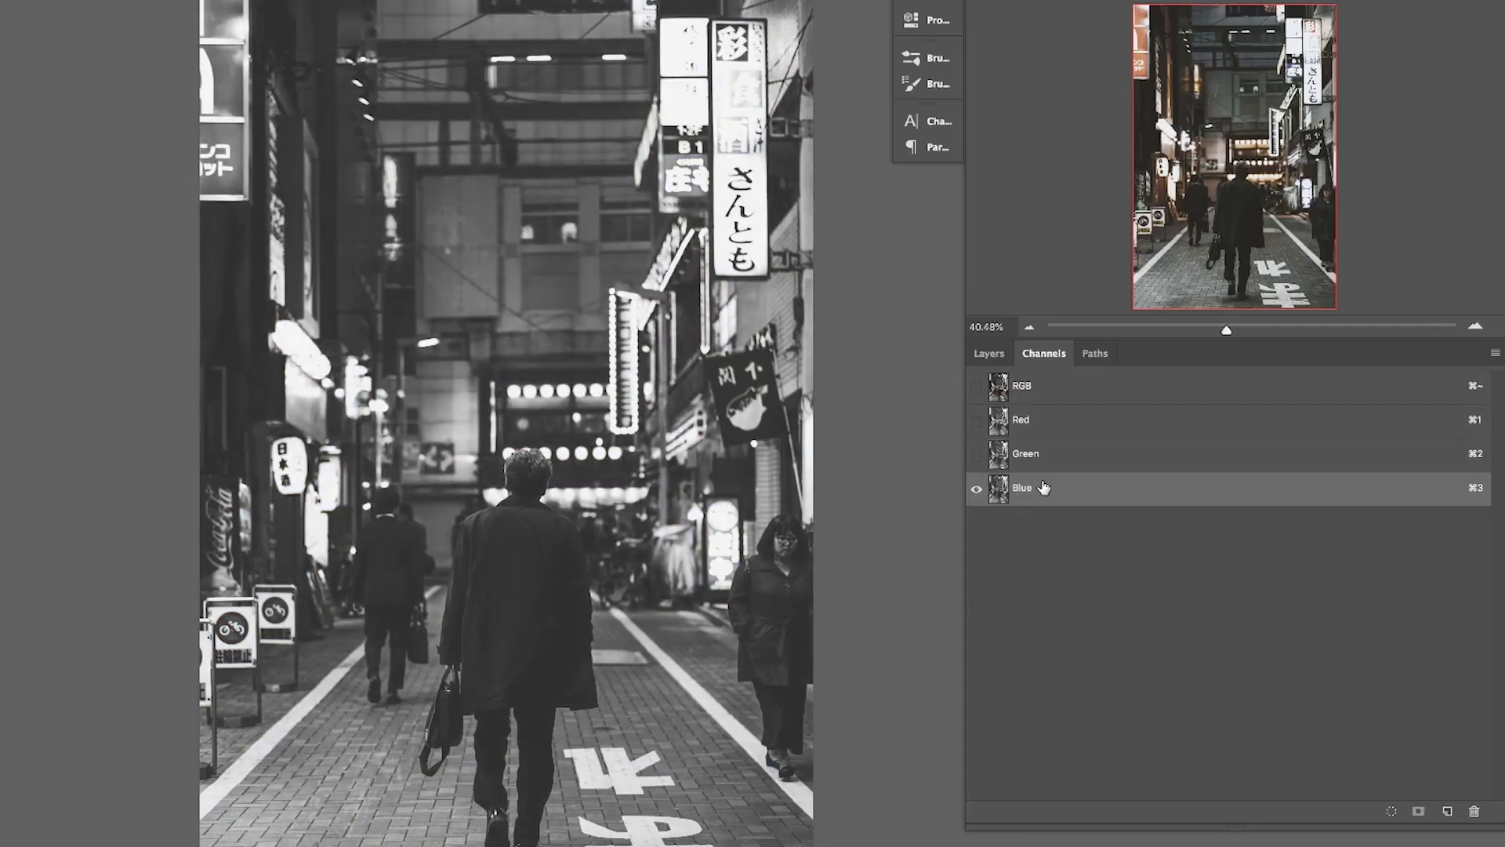
left_click(998, 492, "super")
left_click(988, 353)
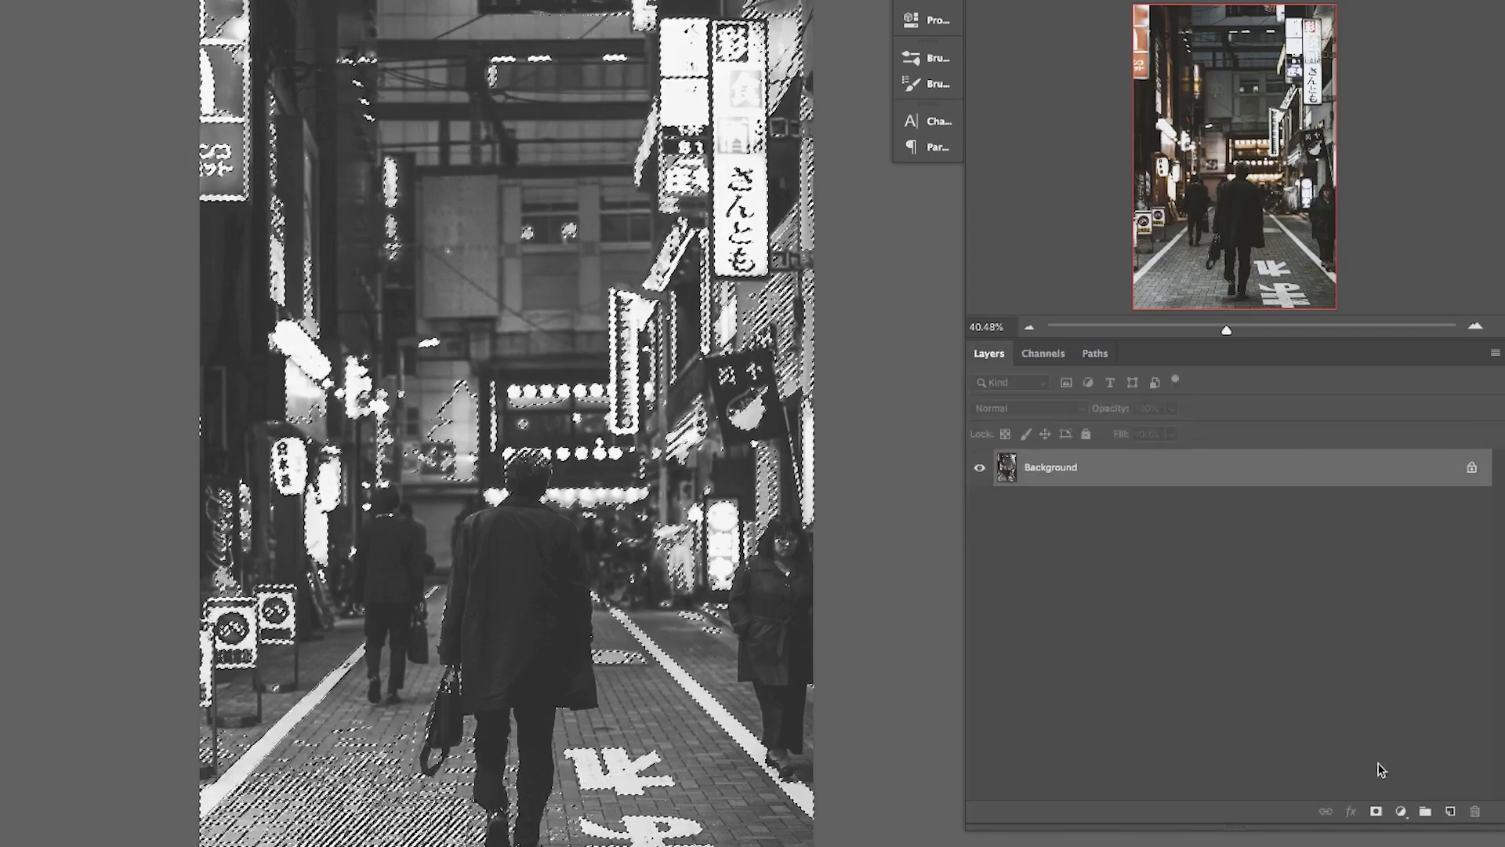
left_click(1401, 811)
left_click(1399, 823)
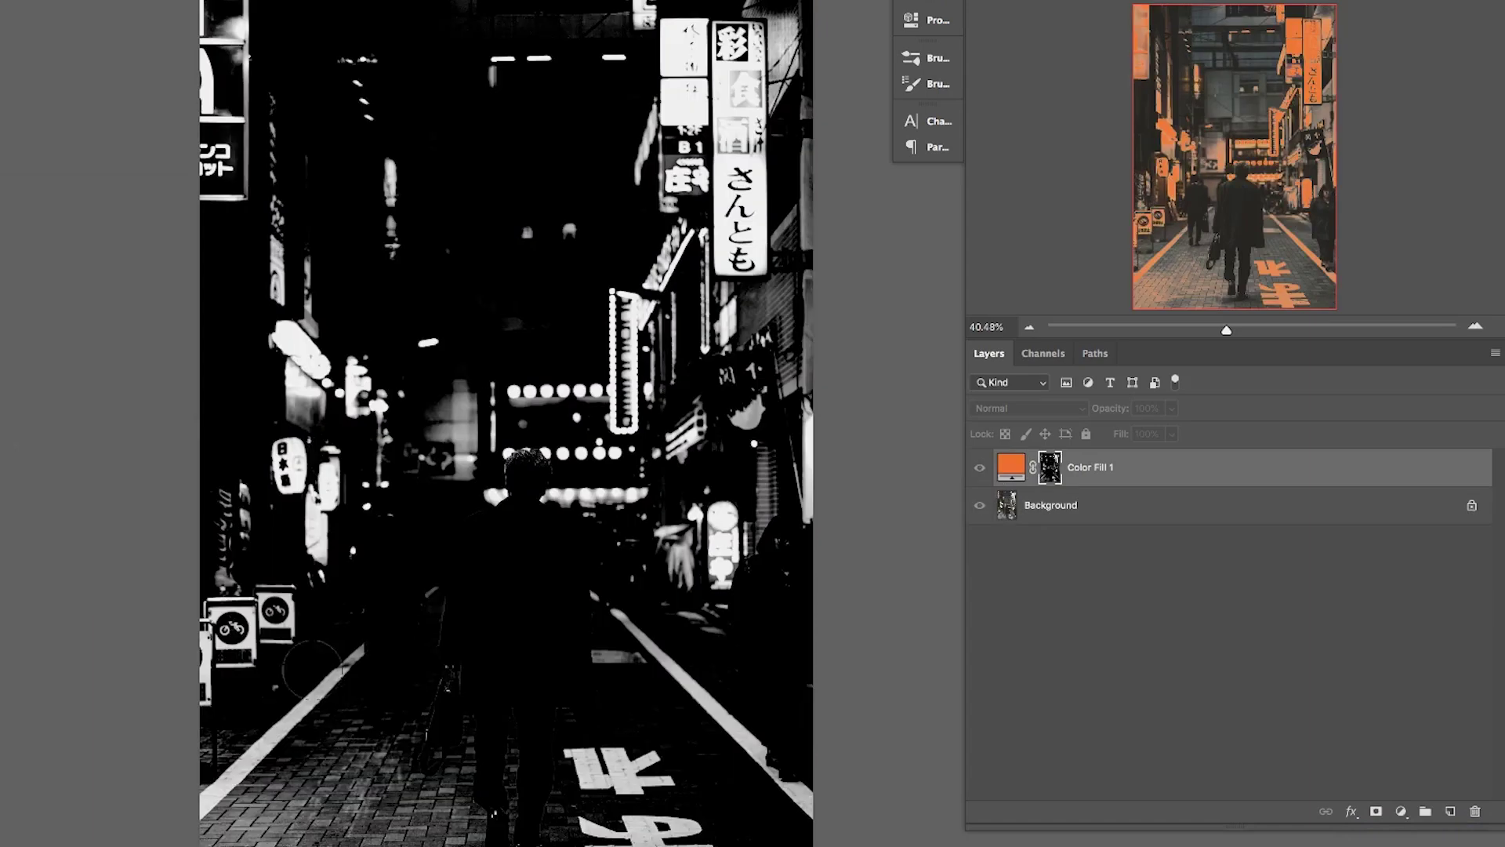
mouse_move(235, 745)
left_mouse_down()
mouse_move(705, 783)
mouse_move(242, 732)
mouse_move(713, 728)
left_mouse_up()
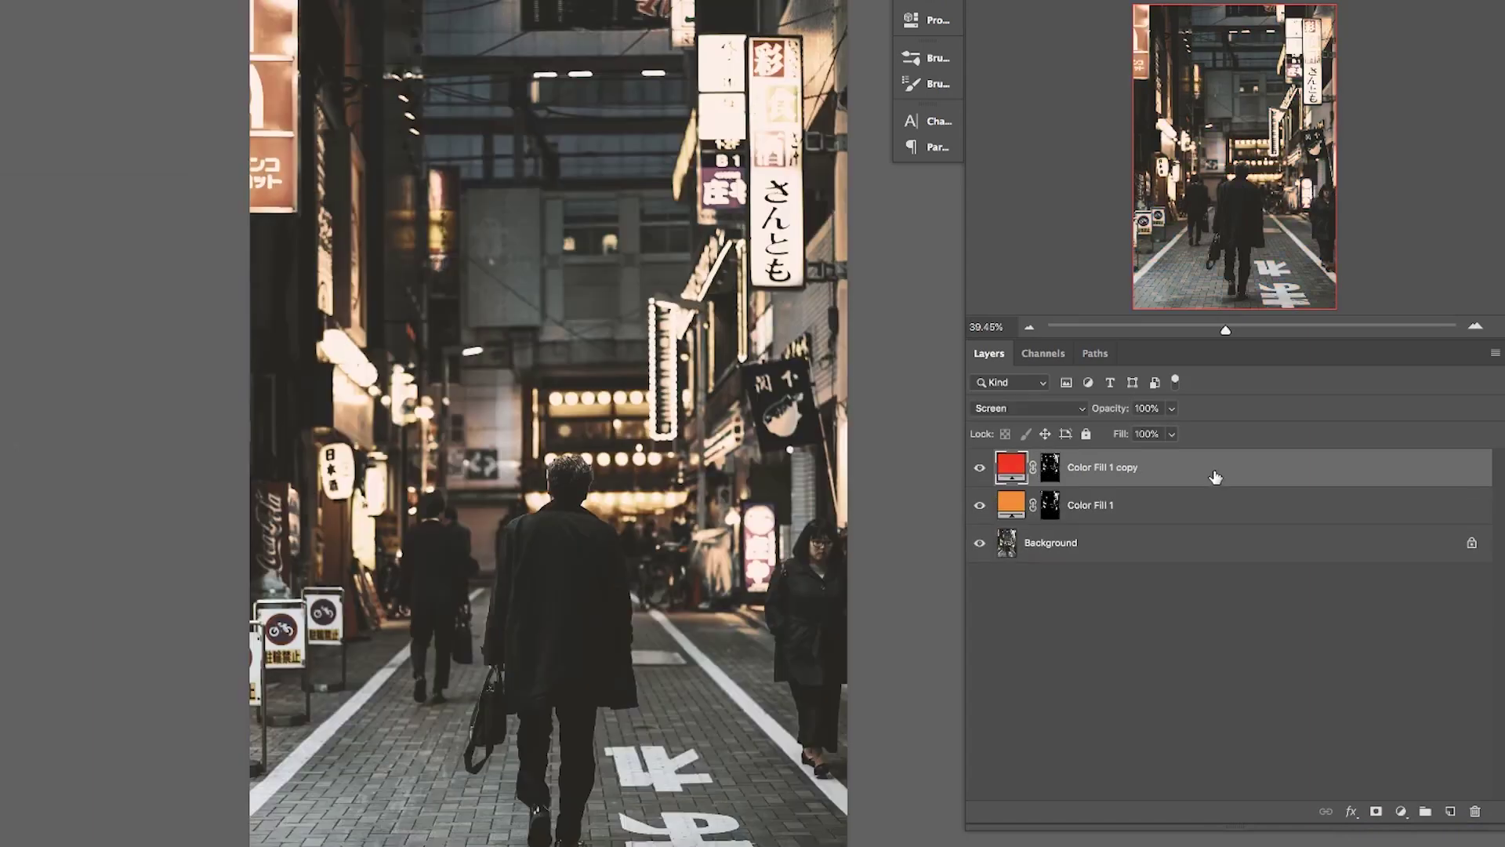
Duplicate the fill into a third copy, blur its mask more, and colour it warm cream
left_click_drag(1216, 471, 1450, 811)
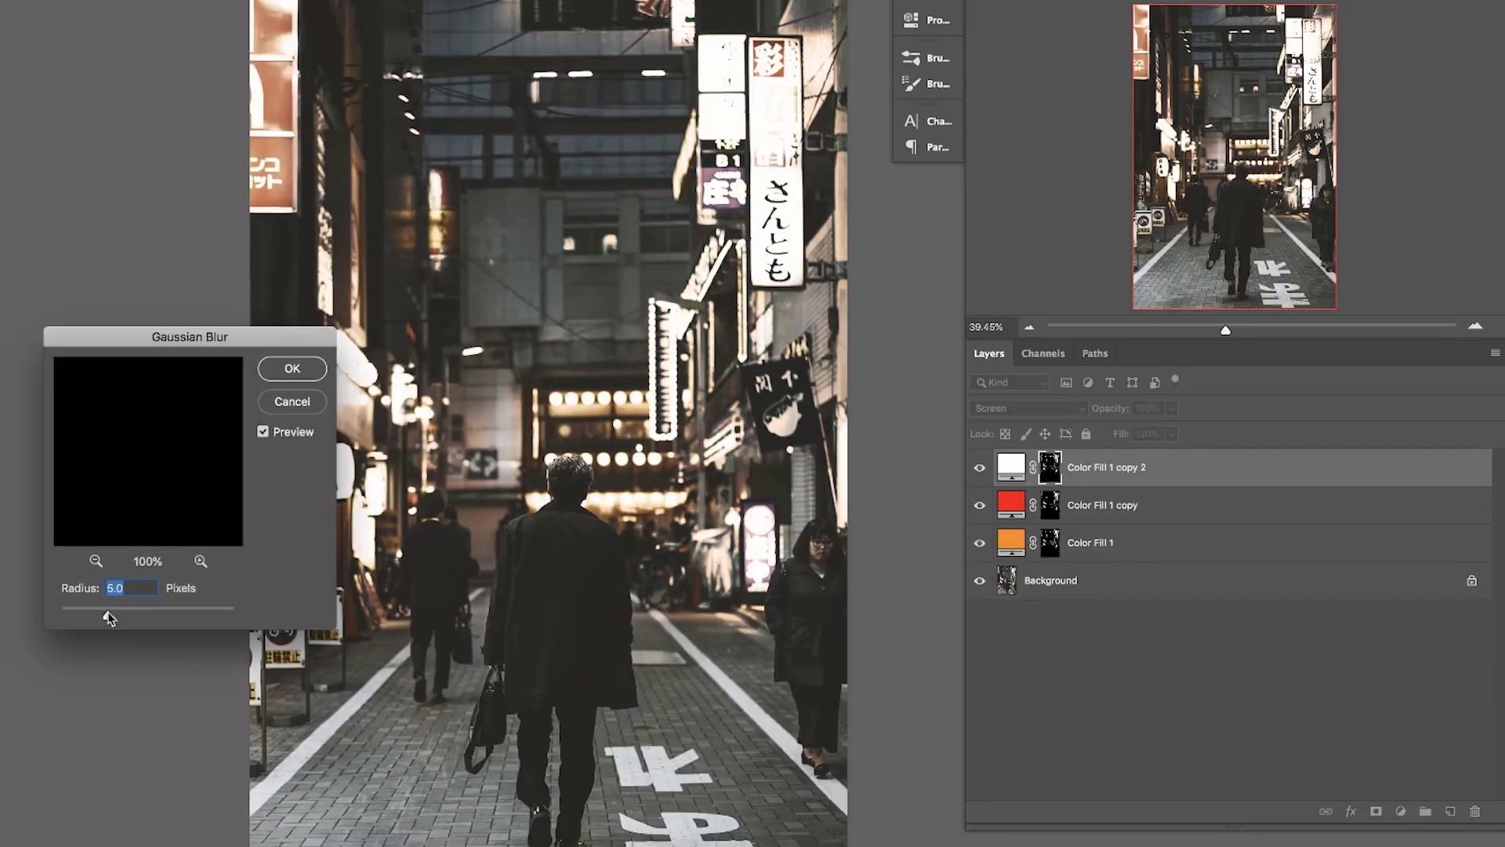
mouse_move(110, 618)
left_mouse_down()
mouse_move(184, 615)
mouse_move(92, 615)
mouse_move(137, 612)
left_mouse_up()
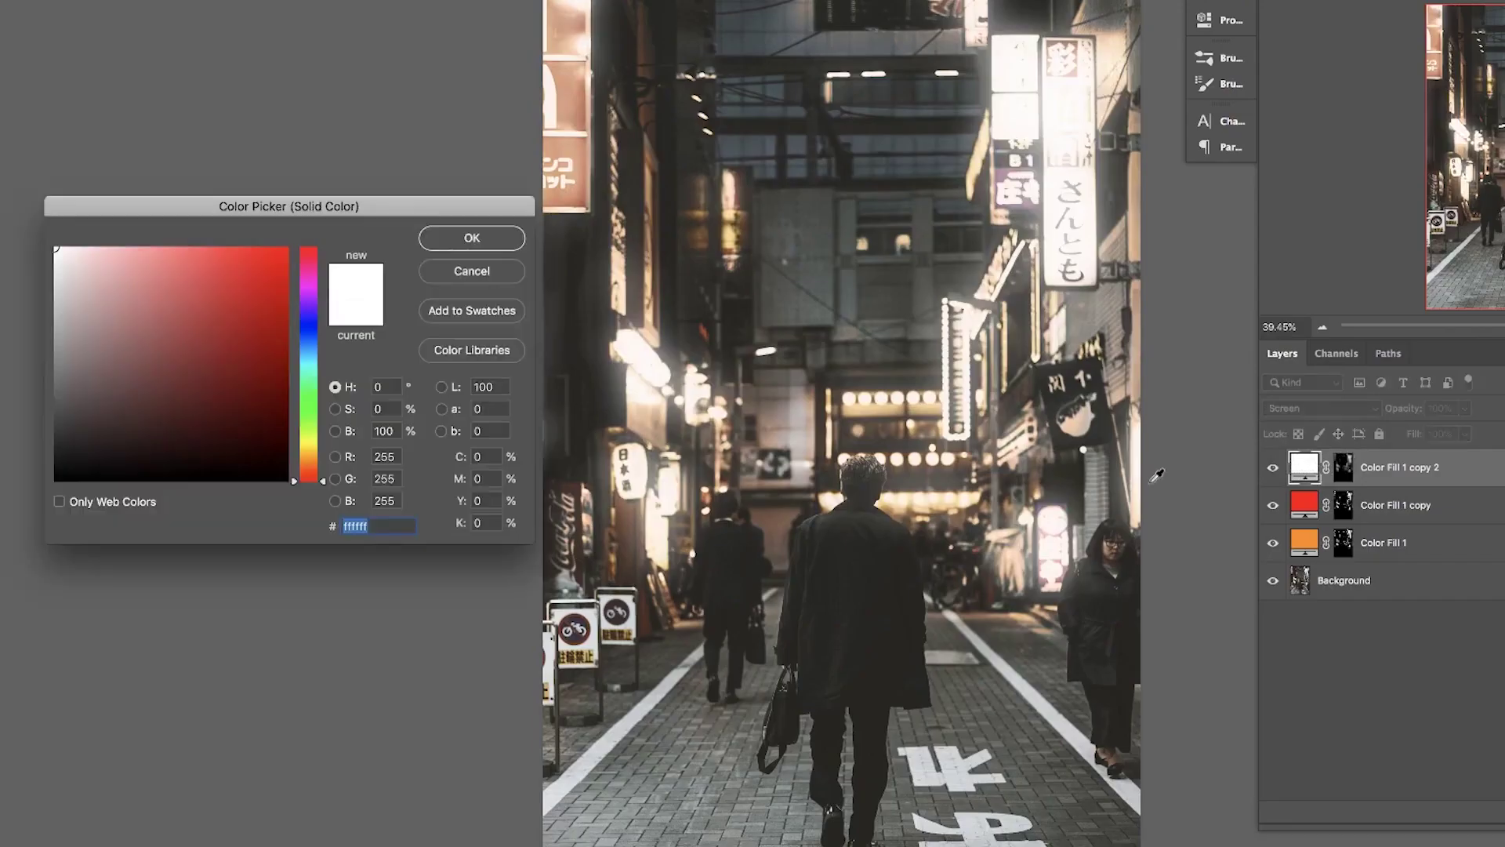
left_click_drag(308, 479, 308, 455)
left_click_drag(118, 313, 162, 218)
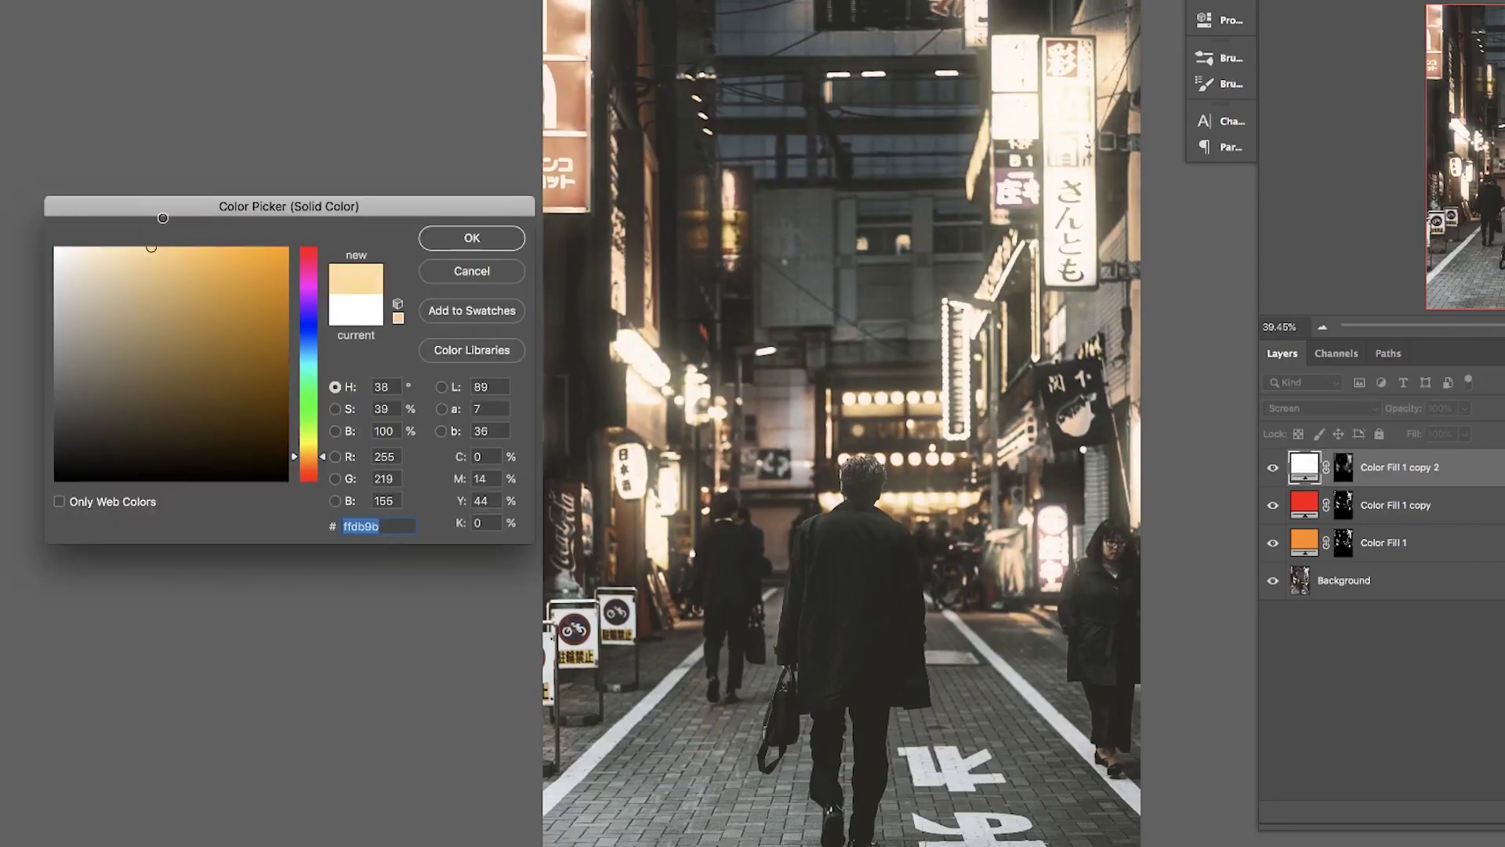
left_click(450, 239)
Set the top fill to Screen blending and preview peach-orange #ffa64f for it
left_click(1315, 408)
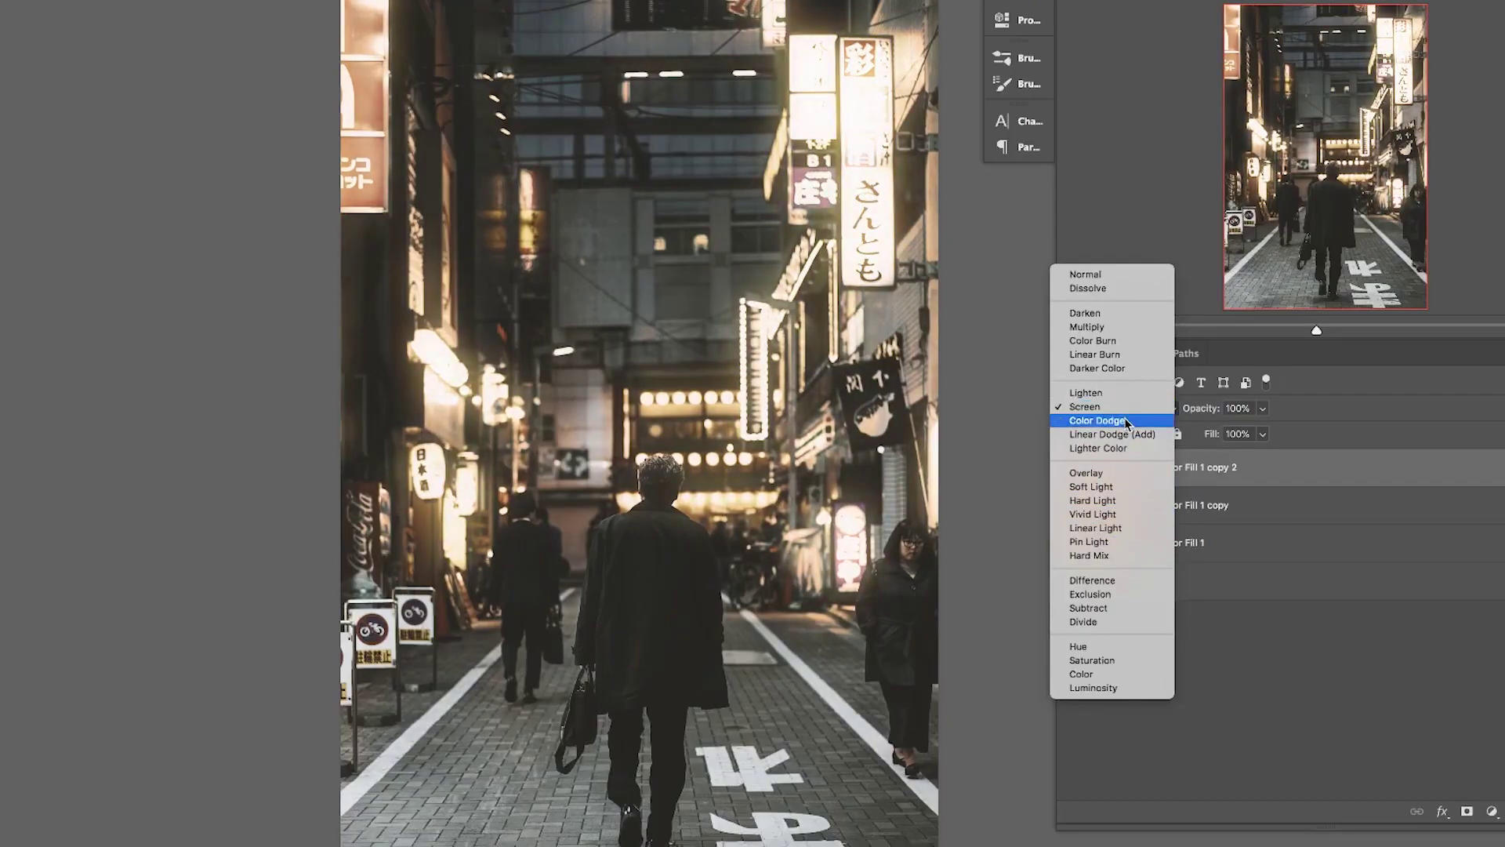
left_click(1085, 407)
double_click(1101, 467)
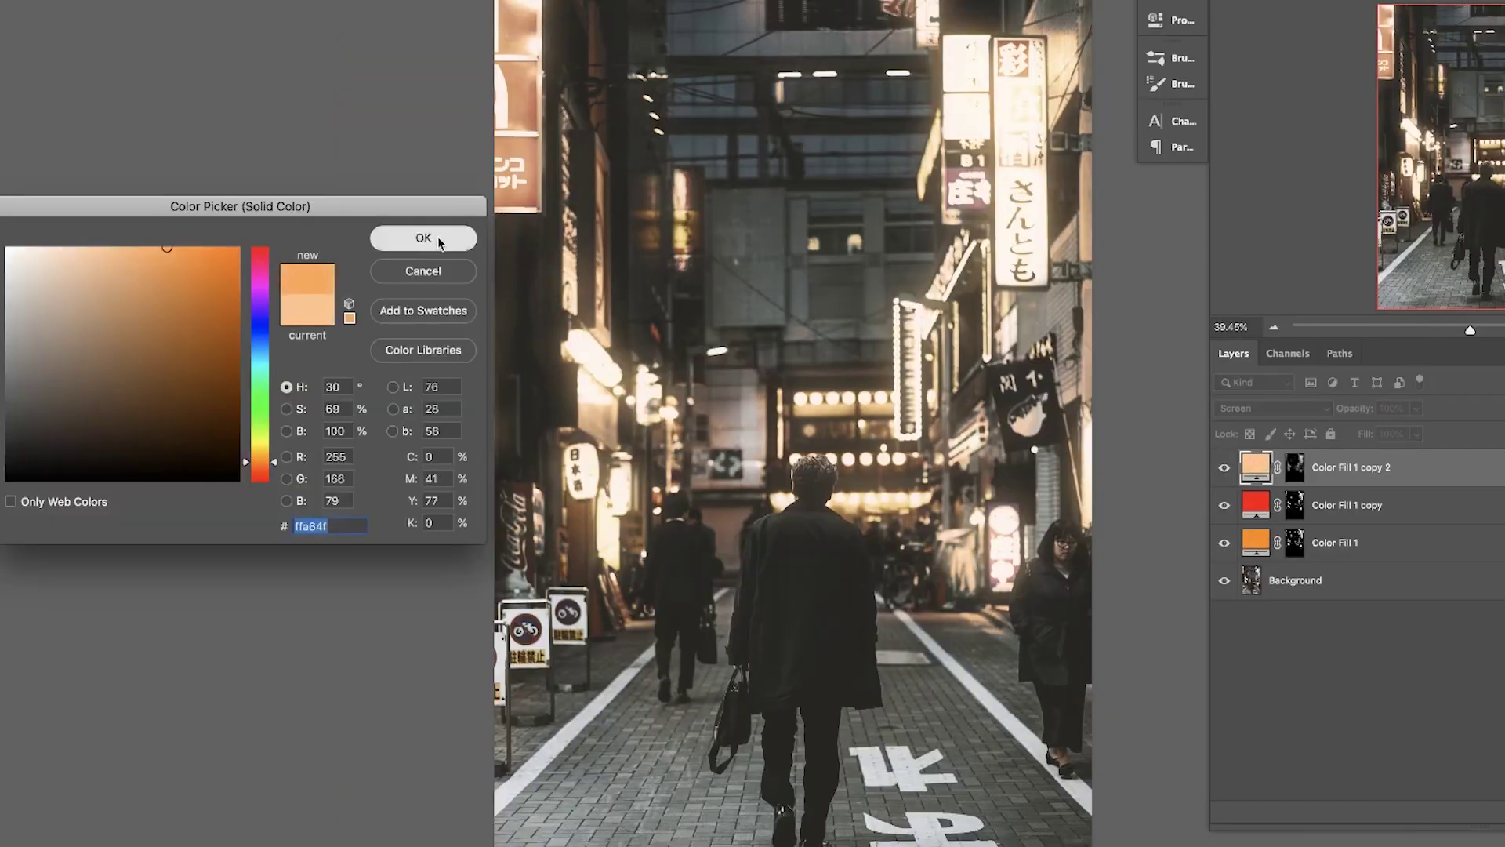